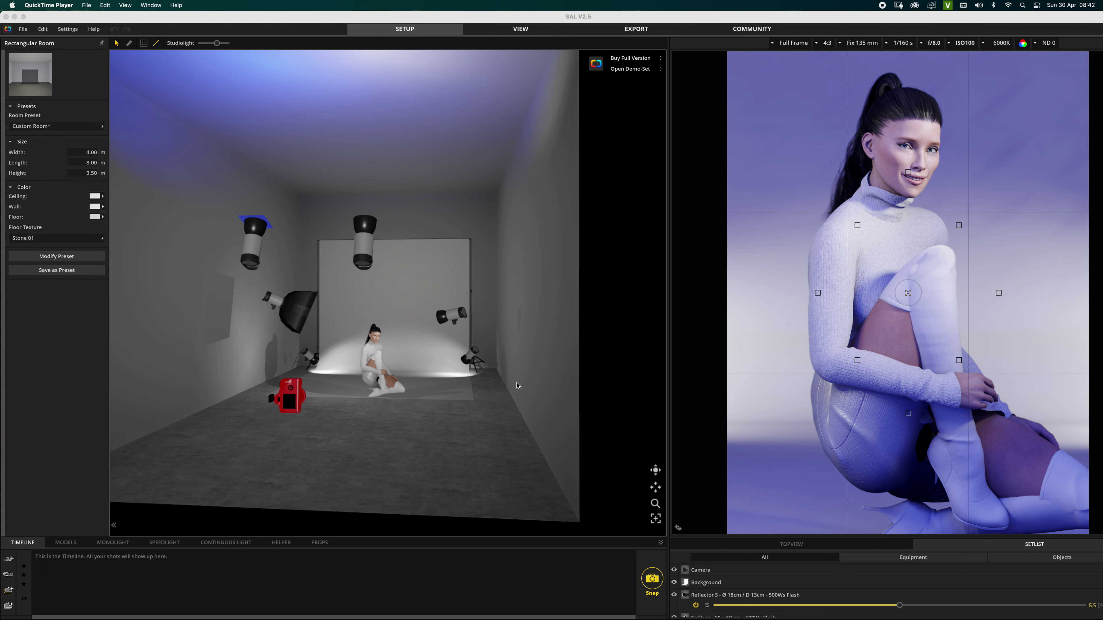
# - Switch to Adobe Bridge and open SON_1652-1 copy.jpg in Photoshop as an object through Camera Raw
pyautogui.moveTo(480, 430); pyautogui.dragTo(481, 431)
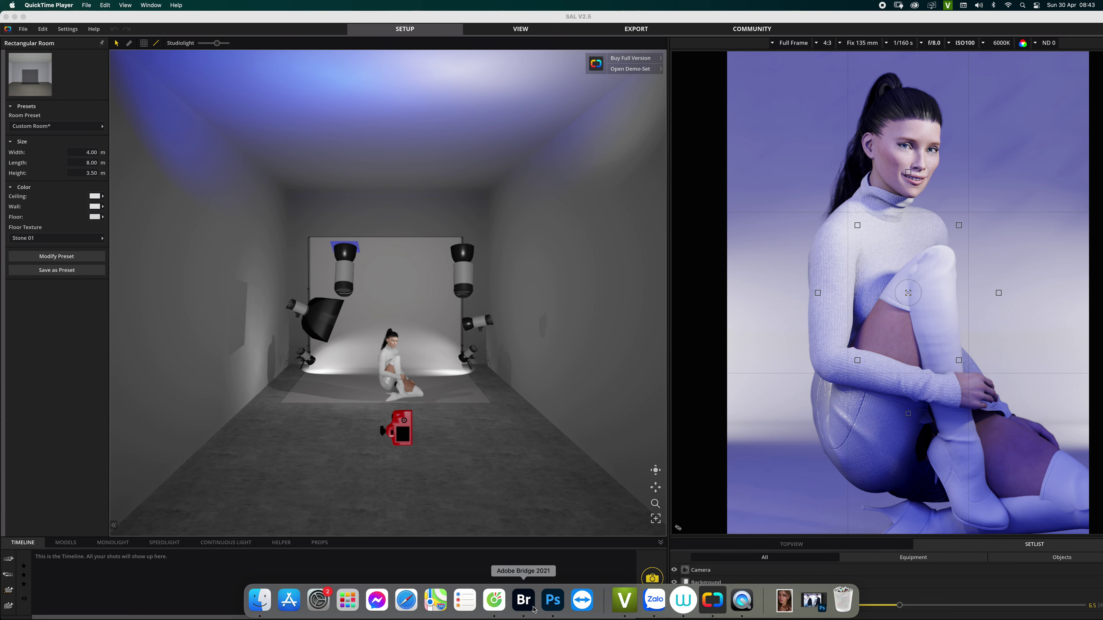
pyautogui.click(524, 600)
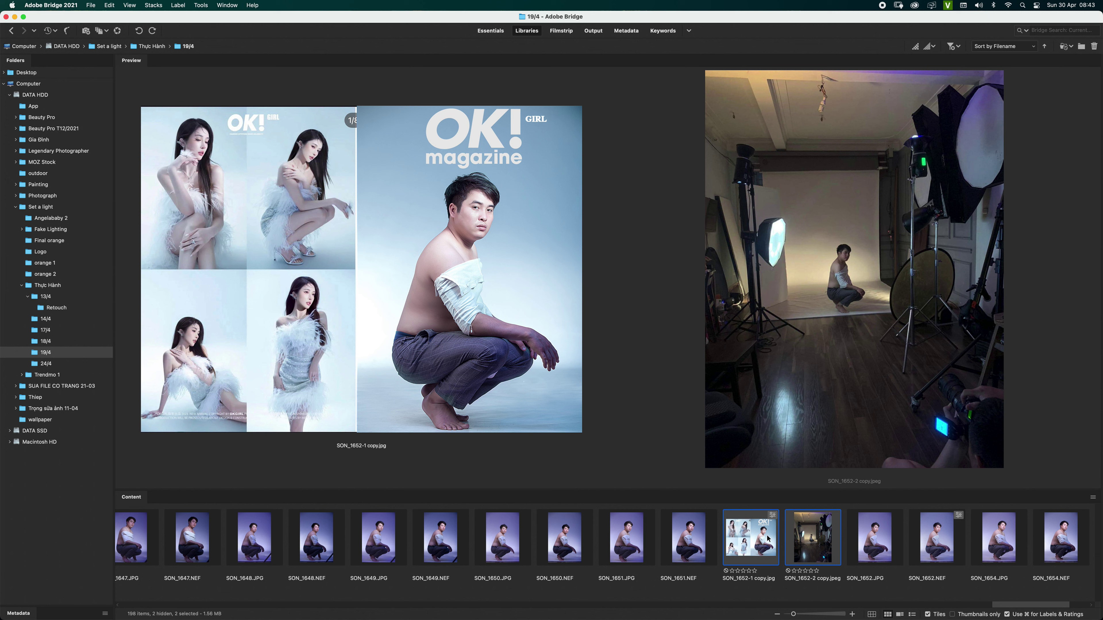
pyautogui.click(856, 539)
pyautogui.rightClick(757, 539)
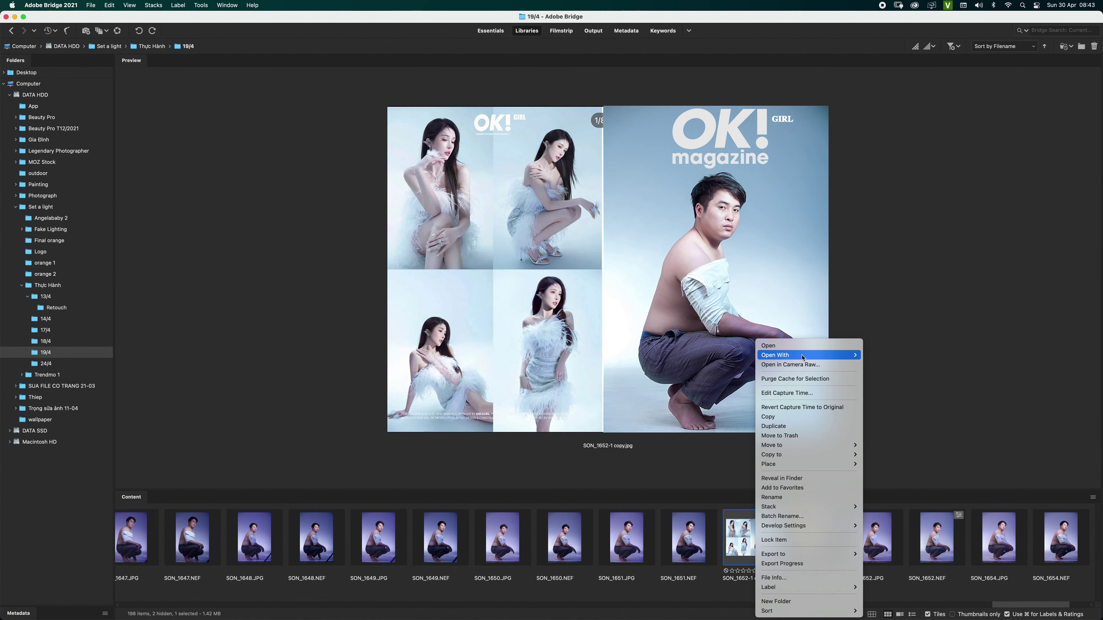
pyautogui.moveTo(808, 355)
pyautogui.click(894, 355)
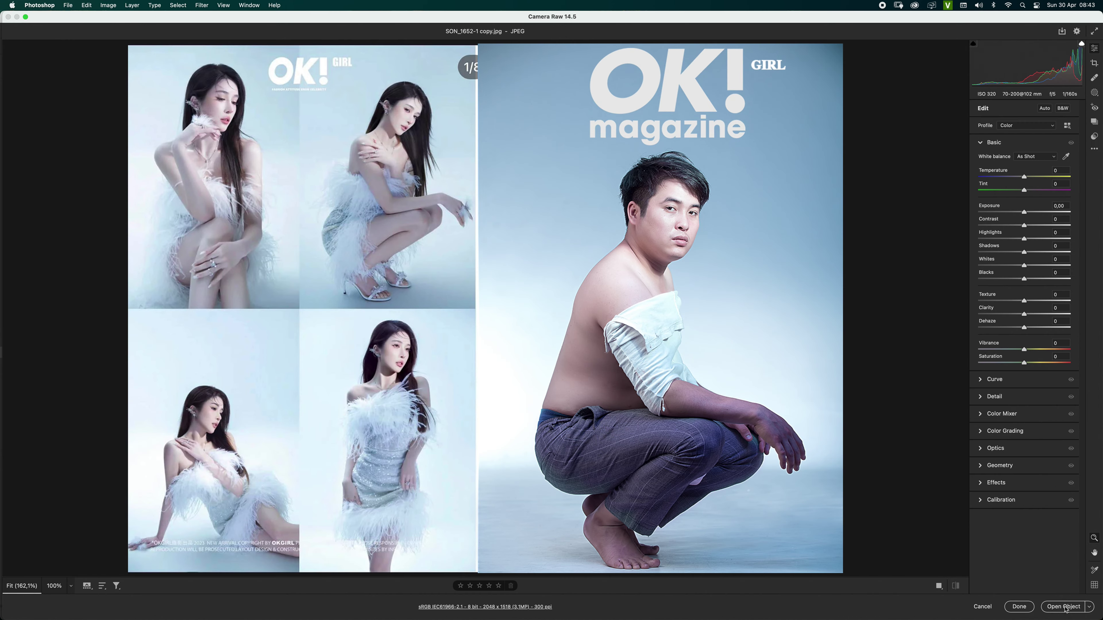
pyautogui.click(1065, 607)
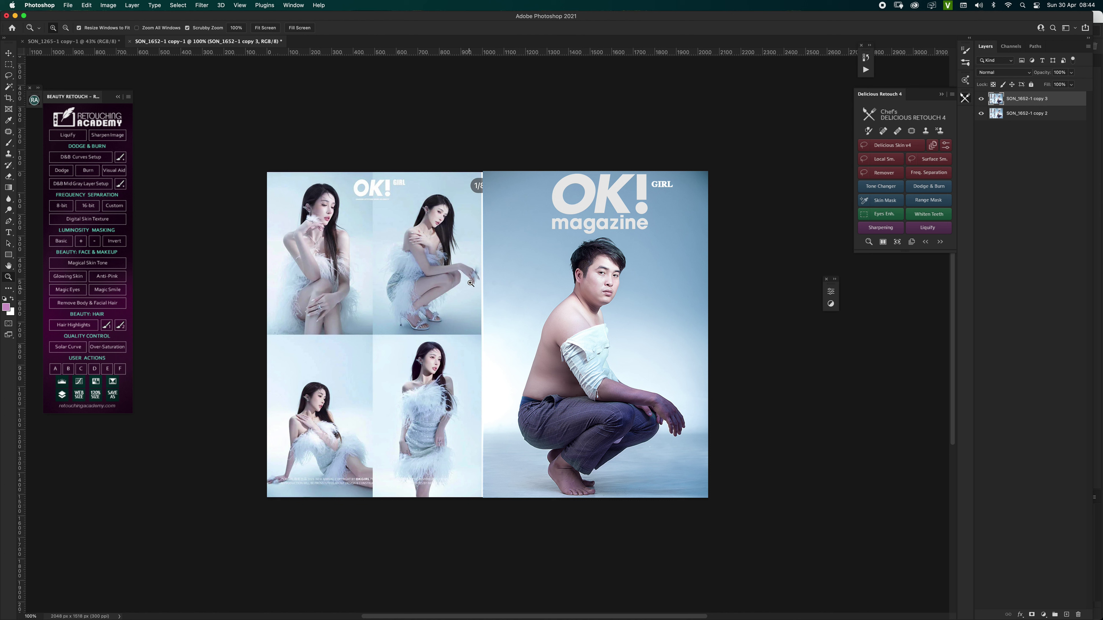
# - Activate the Brush tool with a smaller tip and set its flow to 100%, with the magazine photos enlarged
pyautogui.moveTo(478, 273); pyautogui.dragTo(517, 266)
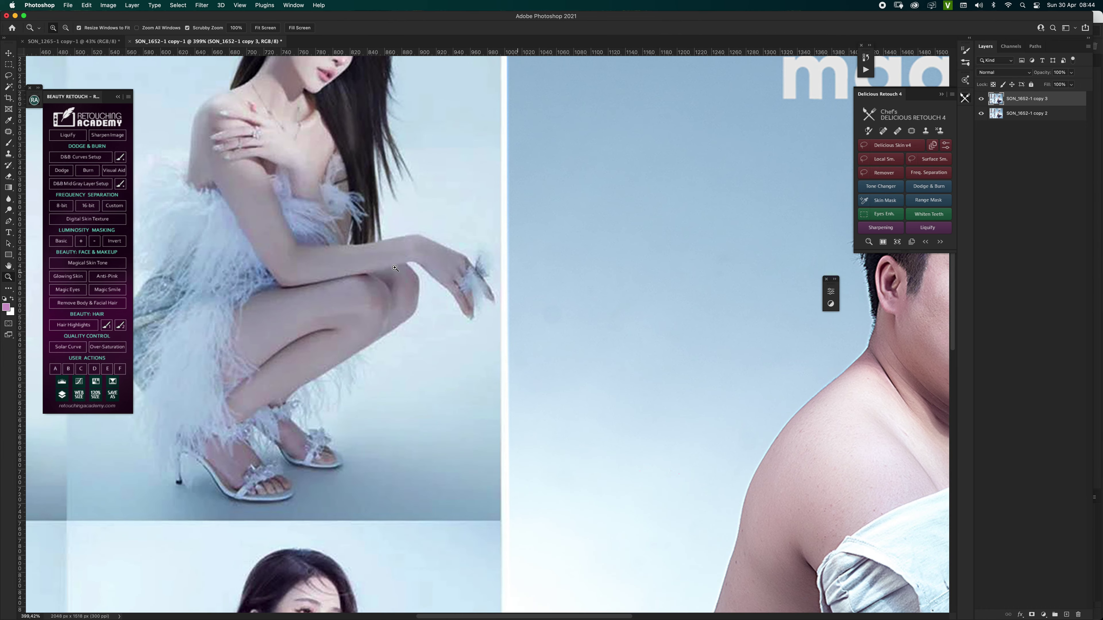
pyautogui.press('super+0')
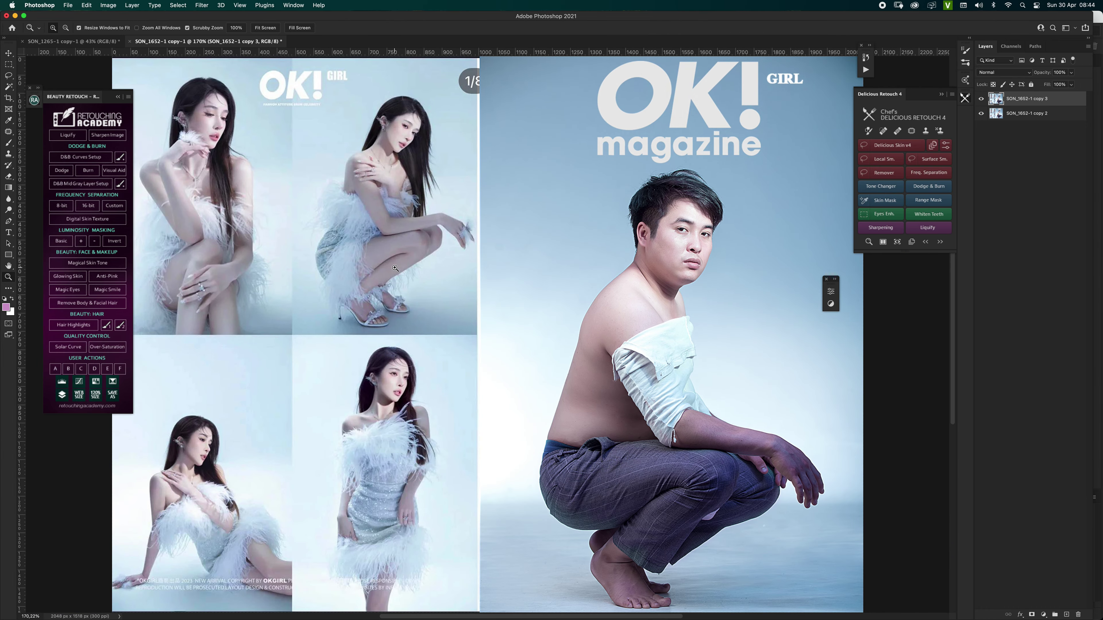
pyautogui.press('super+1')
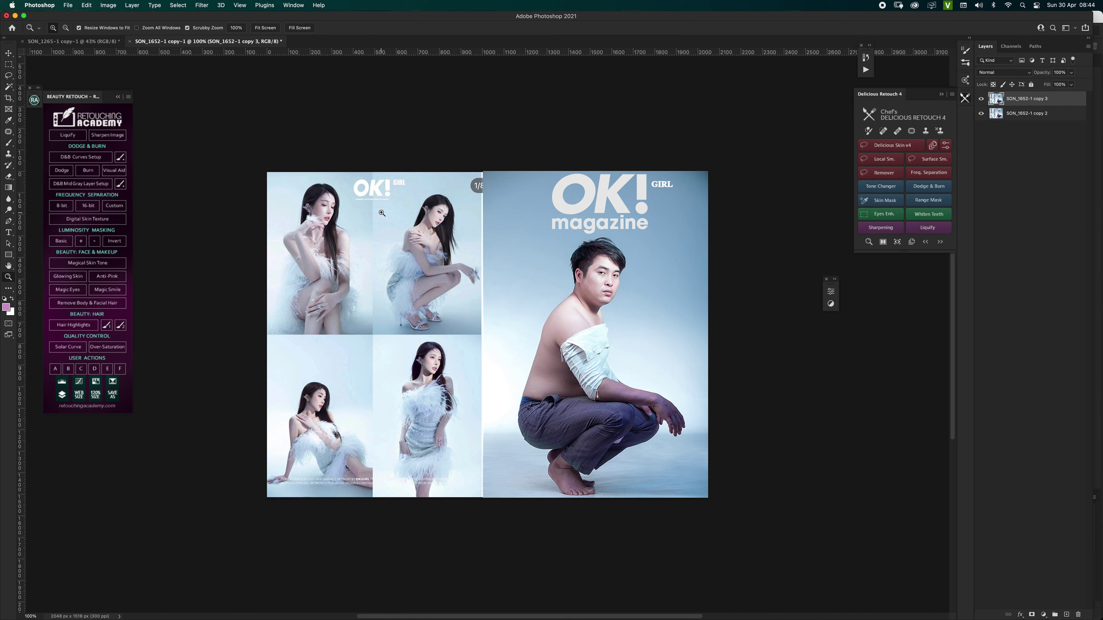
pyautogui.press('b')
pyautogui.press('[')
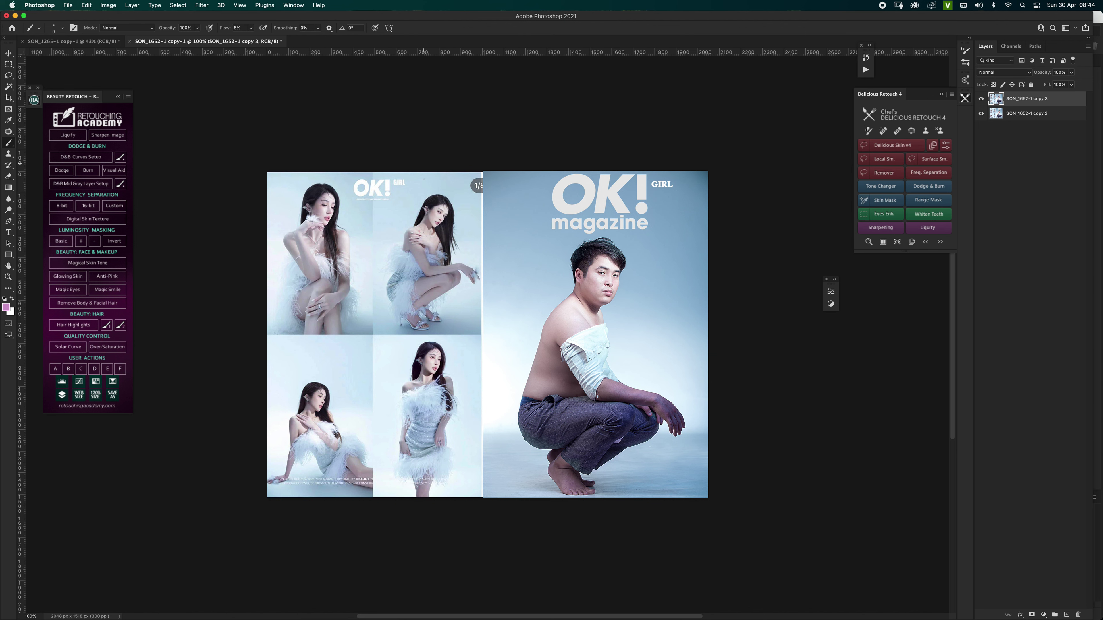
pyautogui.keyDown('alt'); pyautogui.scroll(3, 429, 213); pyautogui.keyUp('alt')
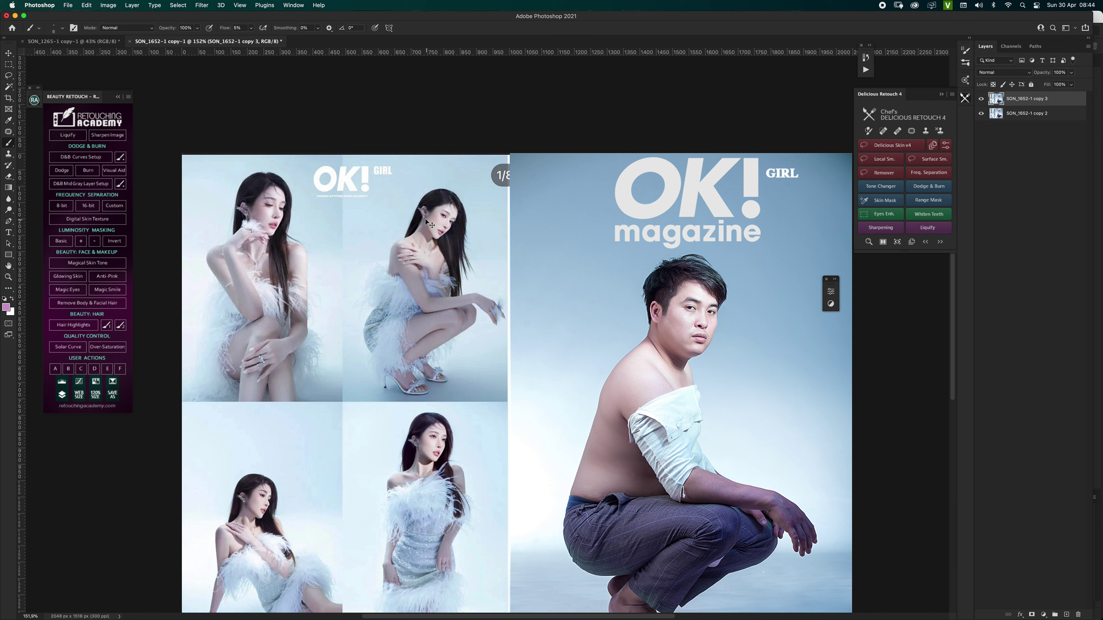
pyautogui.hotkey('shift', '0')
pyautogui.press('super+z')
pyautogui.press('super+z')
pyautogui.press('super+z')
pyautogui.moveTo(418, 233)
pyautogui.mouseDown()
pyautogui.moveTo(431, 247)
pyautogui.moveTo(424, 230)
pyautogui.mouseUp()
pyautogui.press('super+z')
pyautogui.press('super+z')
pyautogui.press('super+z')
pyautogui.press('super+shift+z')
pyautogui.moveTo(419, 241); pyautogui.dragTo(426, 233)
pyautogui.press('super+z')
# - Brush dashes on both sides of the dress and upward arrows beside the model in the first magazine photo
pyautogui.moveTo(194, 290); pyautogui.dragTo(207, 288)
pyautogui.moveTo(322, 300); pyautogui.dragTo(334, 299)
pyautogui.moveTo(330, 287)
pyautogui.mouseDown()
pyautogui.moveTo(262, 272)
pyautogui.moveTo(184, 300)
pyautogui.moveTo(282, 337)
pyautogui.moveTo(327, 278)
pyautogui.moveTo(301, 216)
pyautogui.moveTo(325, 220)
pyautogui.mouseUp()
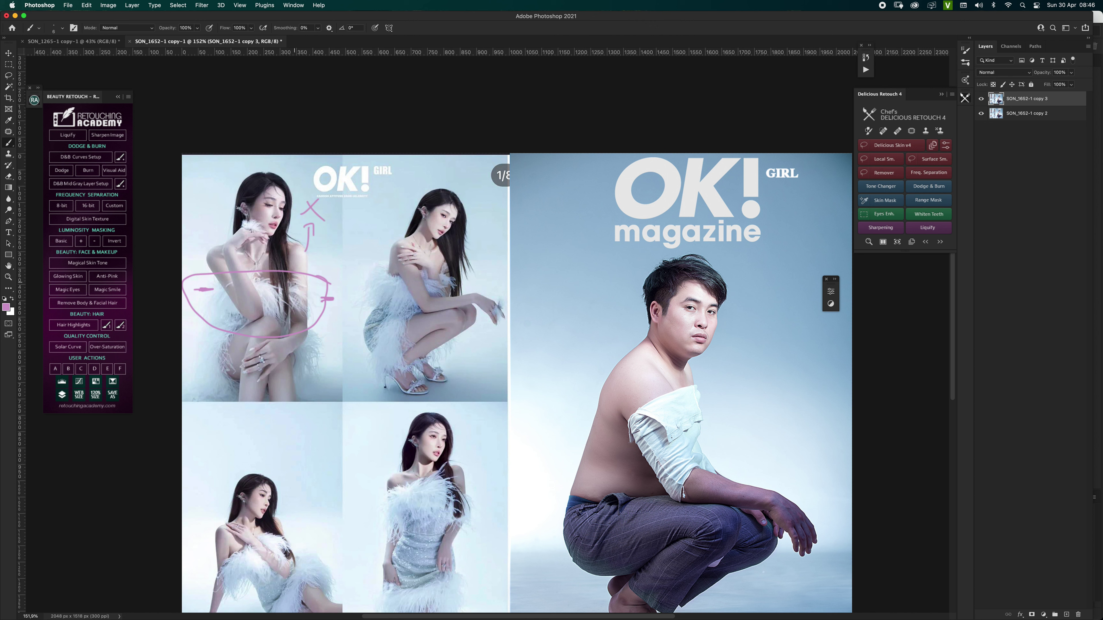
pyautogui.moveTo(319, 253); pyautogui.dragTo(329, 259)
pyautogui.moveTo(326, 261); pyautogui.dragTo(327, 279)
pyautogui.scroll(-2, 298, 215)
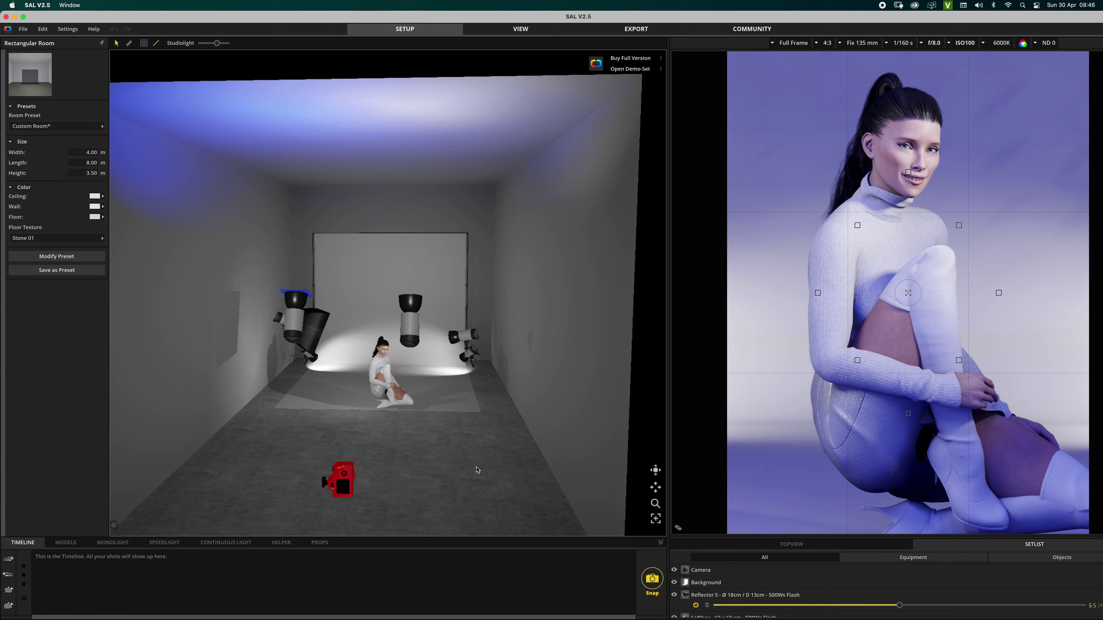
# - Compare the SAL studio scene's lights and backdrop with the annotated magazine collage in Photoshop
pyautogui.moveTo(417, 467); pyautogui.dragTo(510, 458)
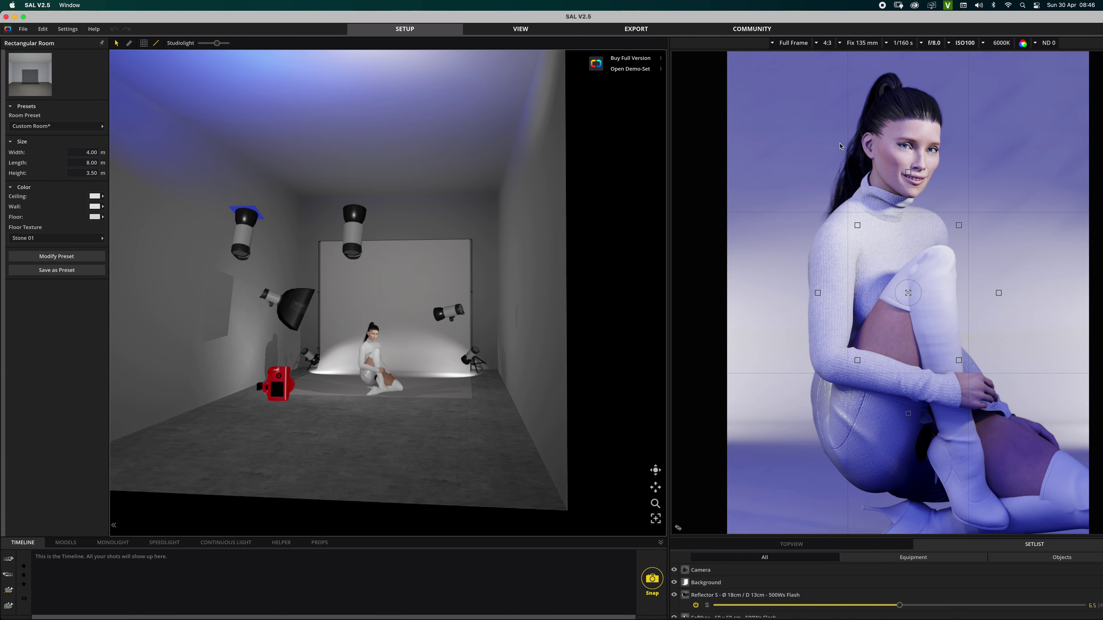
pyautogui.press('super+Tab')
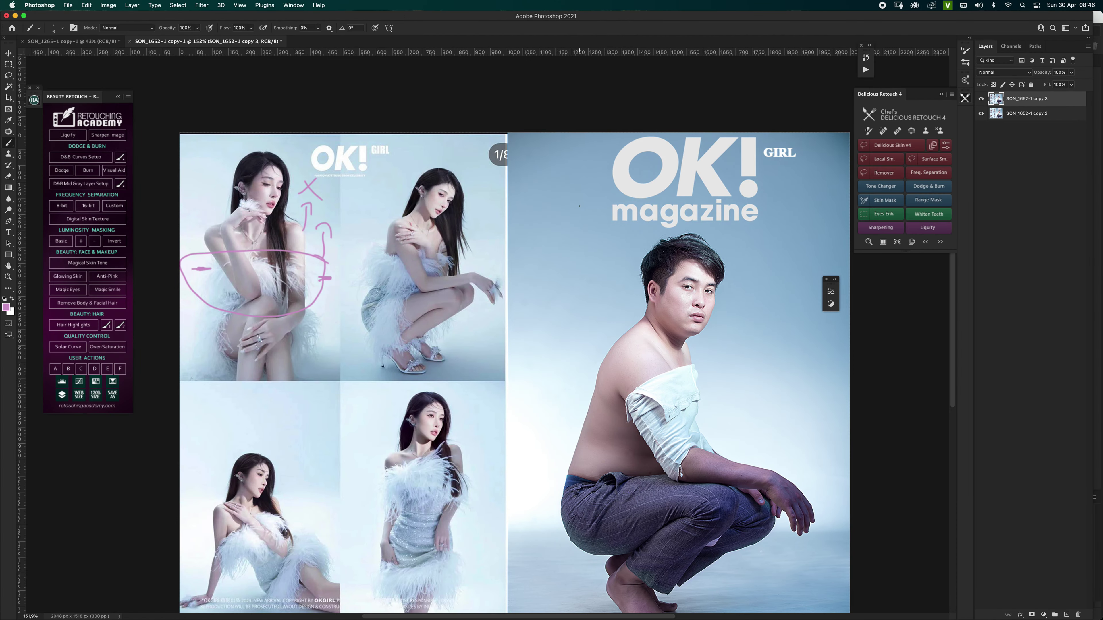
pyautogui.press('super+Tab')
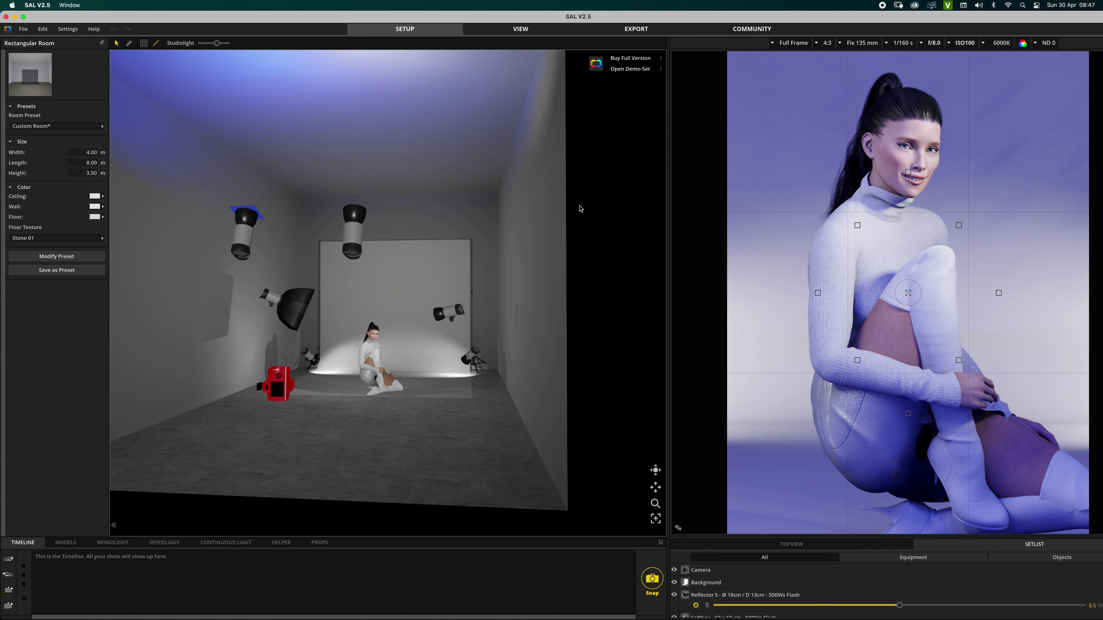
pyautogui.moveTo(433, 451)
pyautogui.mouseDown()
pyautogui.moveTo(455, 434)
pyautogui.moveTo(488, 448)
pyautogui.mouseUp()
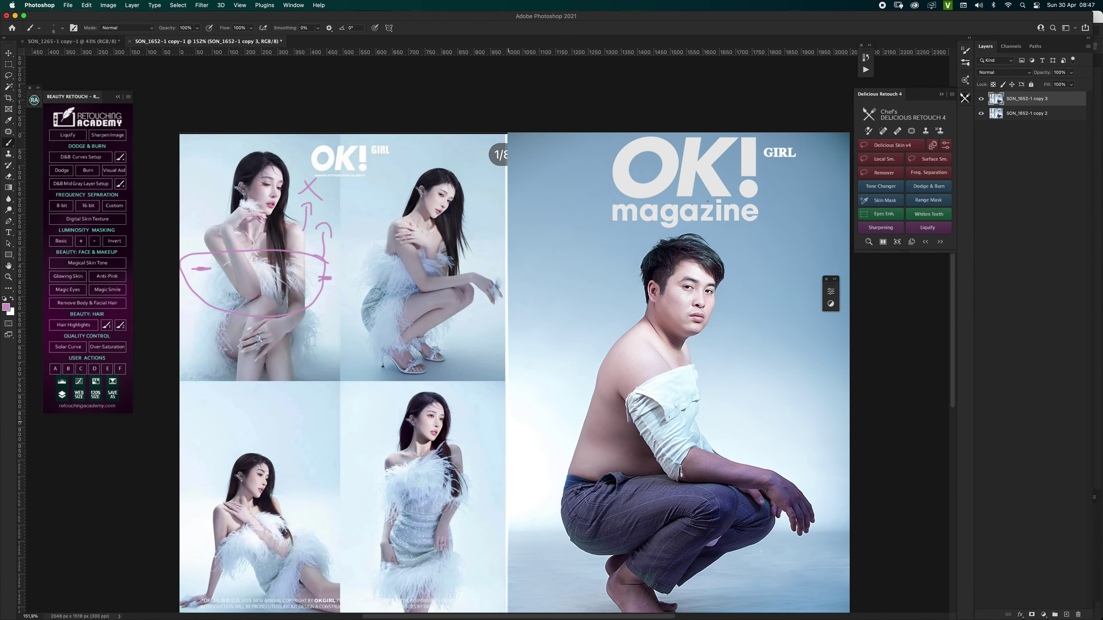
pyautogui.moveTo(551, 346); pyautogui.dragTo(567, 288)
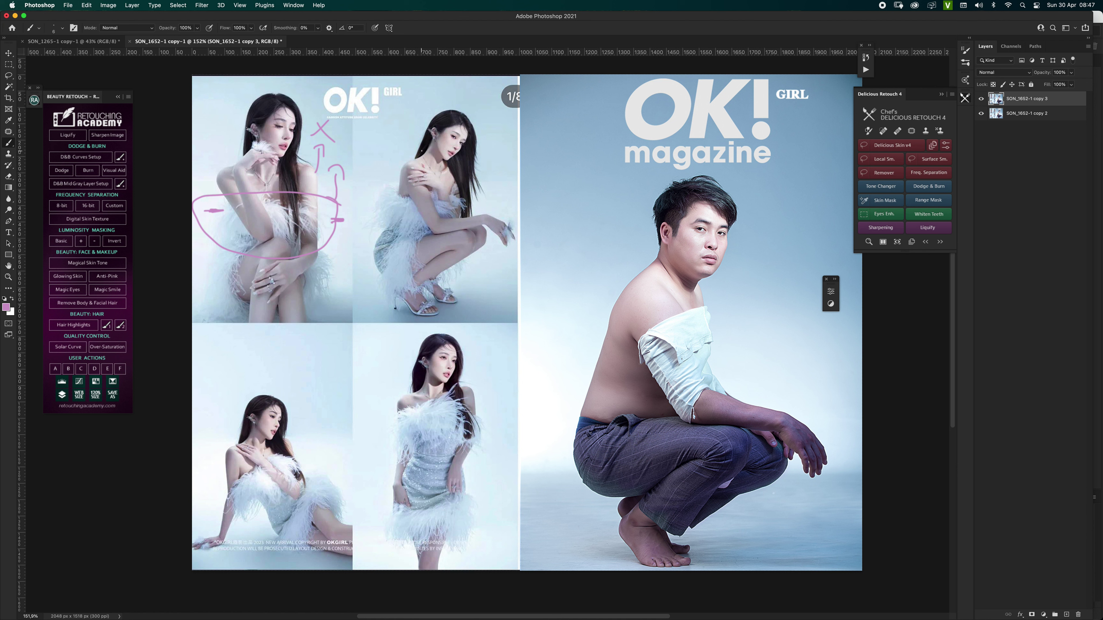
# - In Adobe Bridge, compare the original SON_1652 shots with the retouched collage SON_1652-1 copy.jpg
pyautogui.press('super+Tab')
pyautogui.click(751, 538)
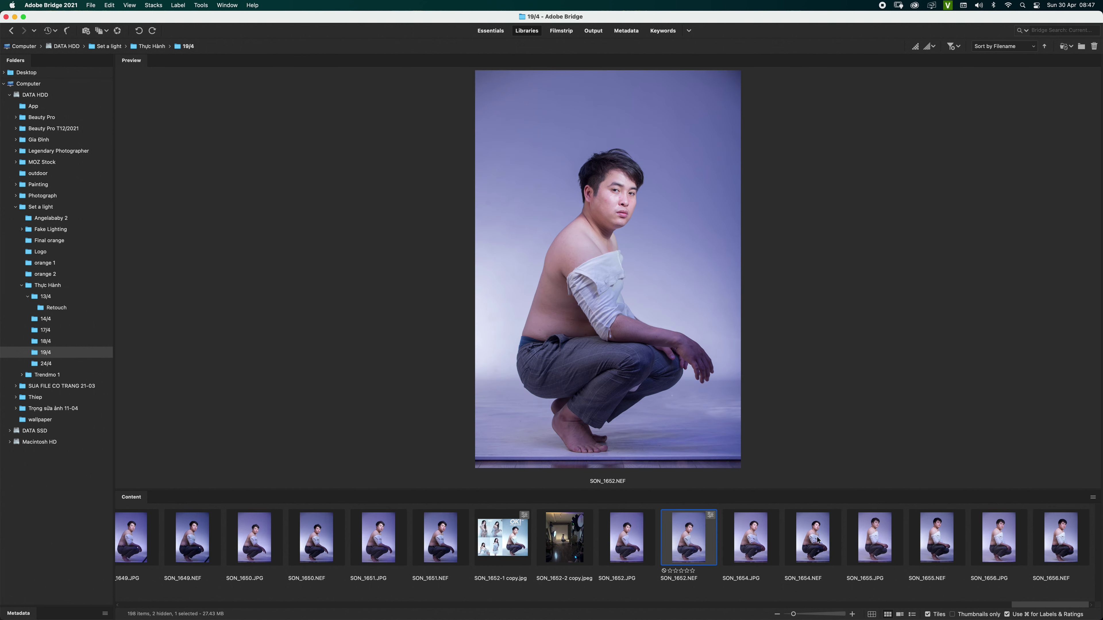
pyautogui.hscroll(-8, 818, 540)
pyautogui.hscroll(5, 867, 539)
pyautogui.hscroll(3, 867, 539)
pyautogui.press('Left')
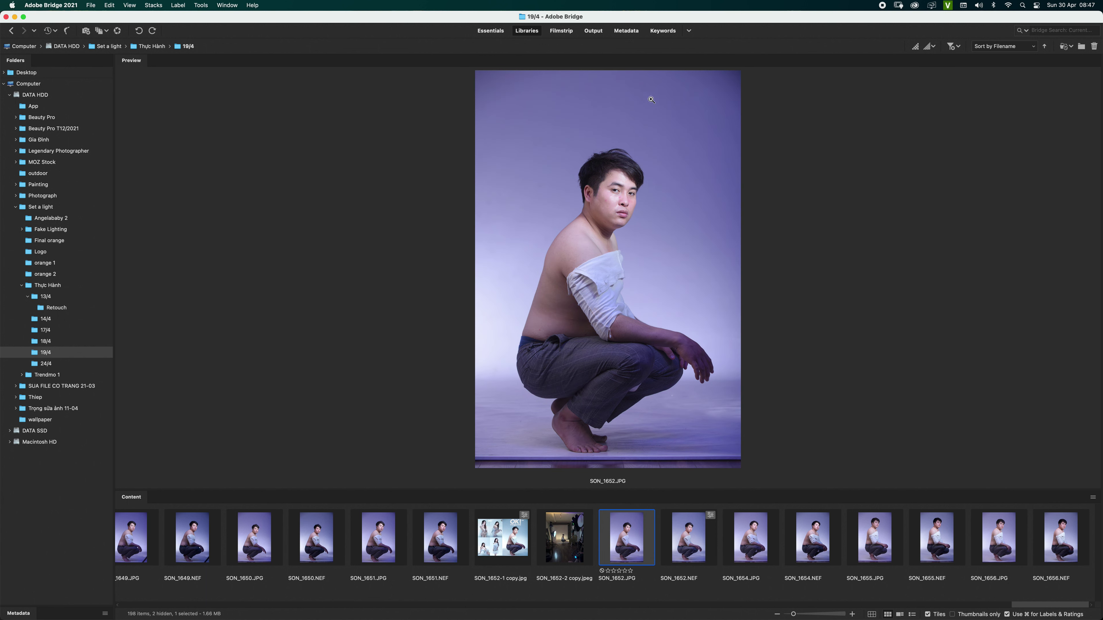
pyautogui.press('Left')
pyautogui.press('Left')
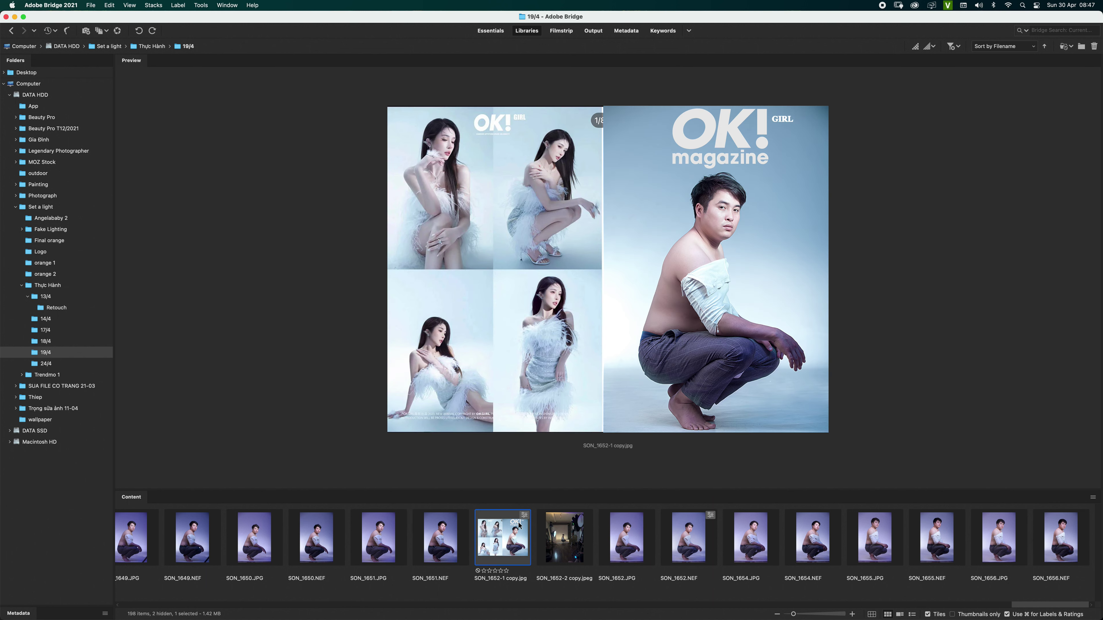
pyautogui.click(626, 537)
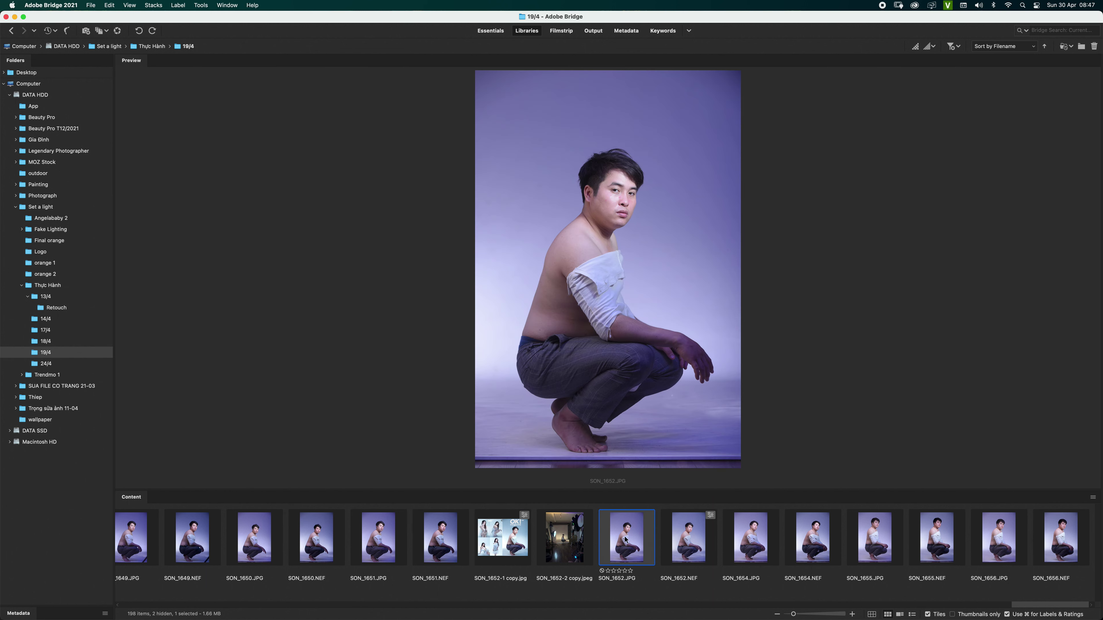
pyautogui.click(515, 530)
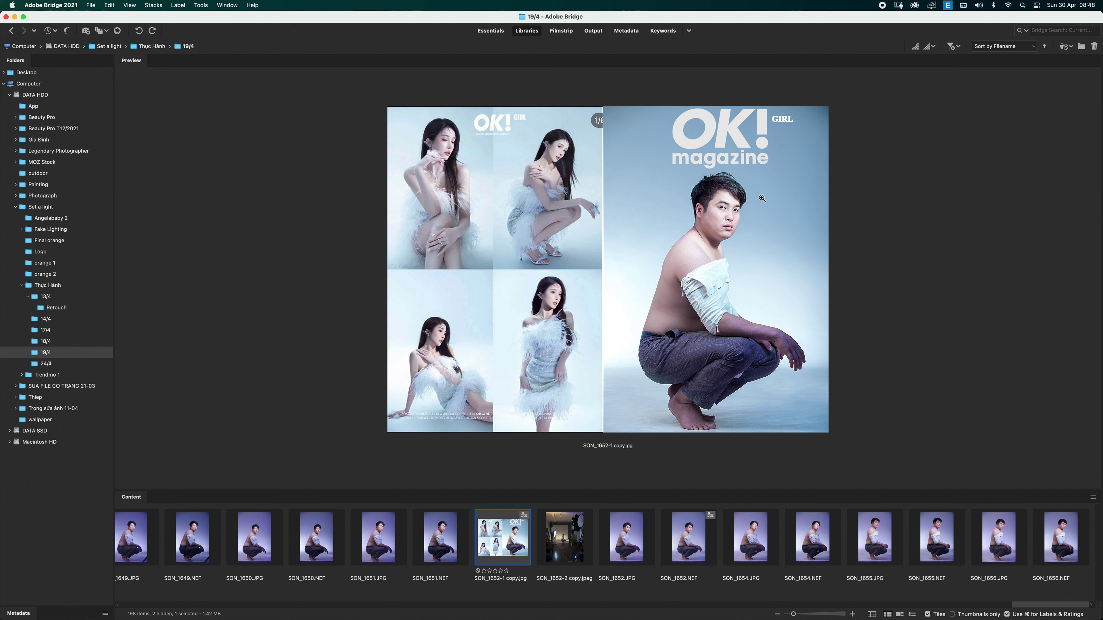
# - Switch back to SAL and examine the rectangular room, its ceiling and the overall light arrangement from several angles
pyautogui.press('super+Tab')
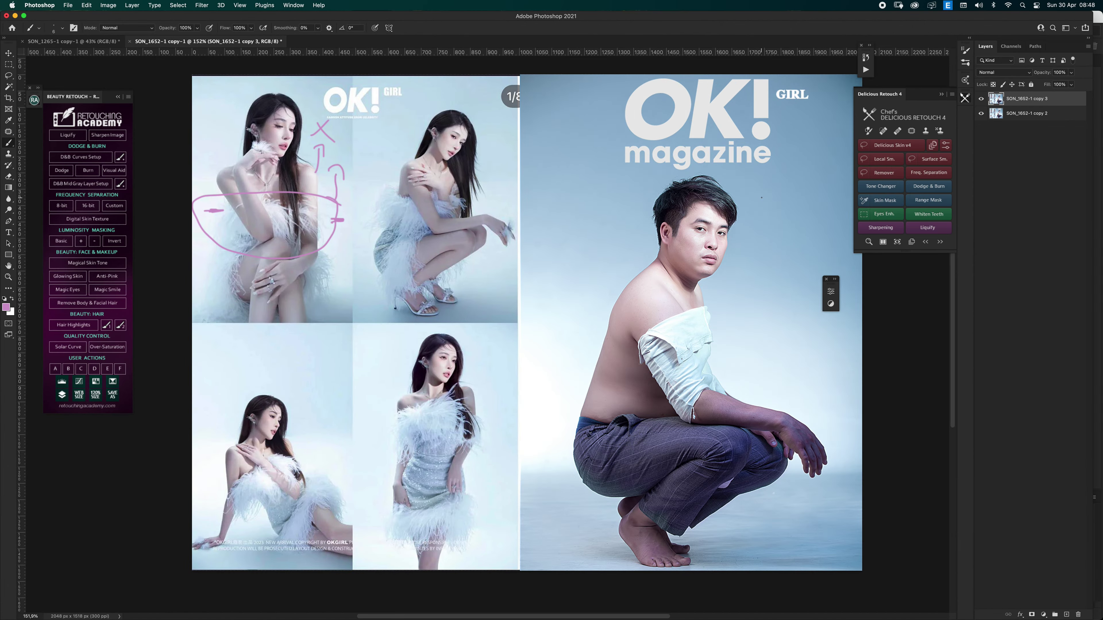
pyautogui.press('super+Tab')
pyautogui.press('super+Tab')
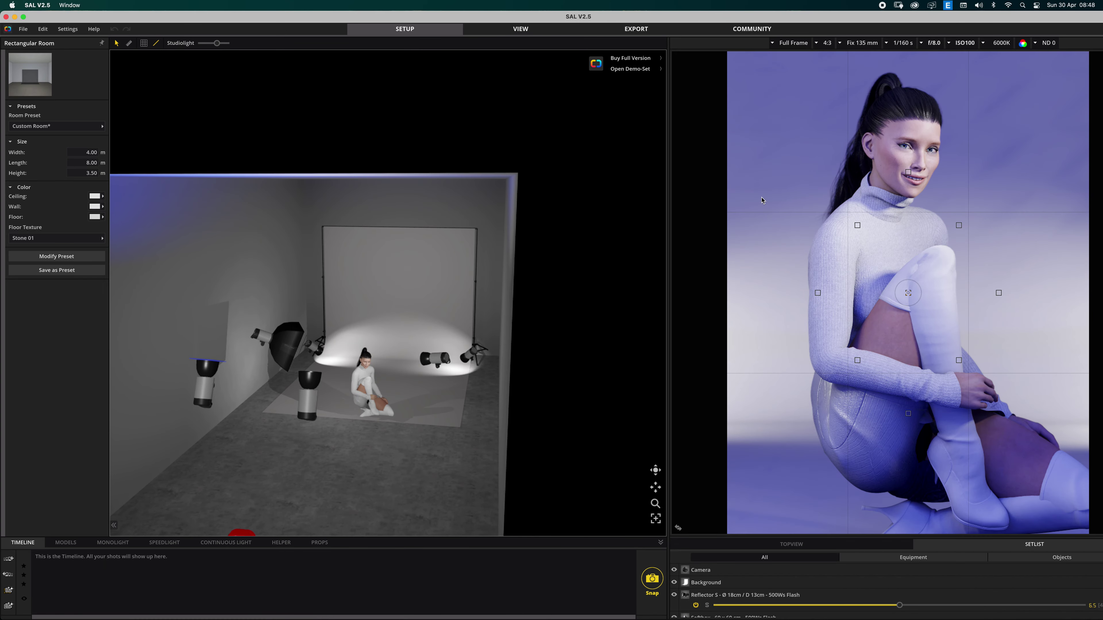
pyautogui.doubleClick(467, 470)
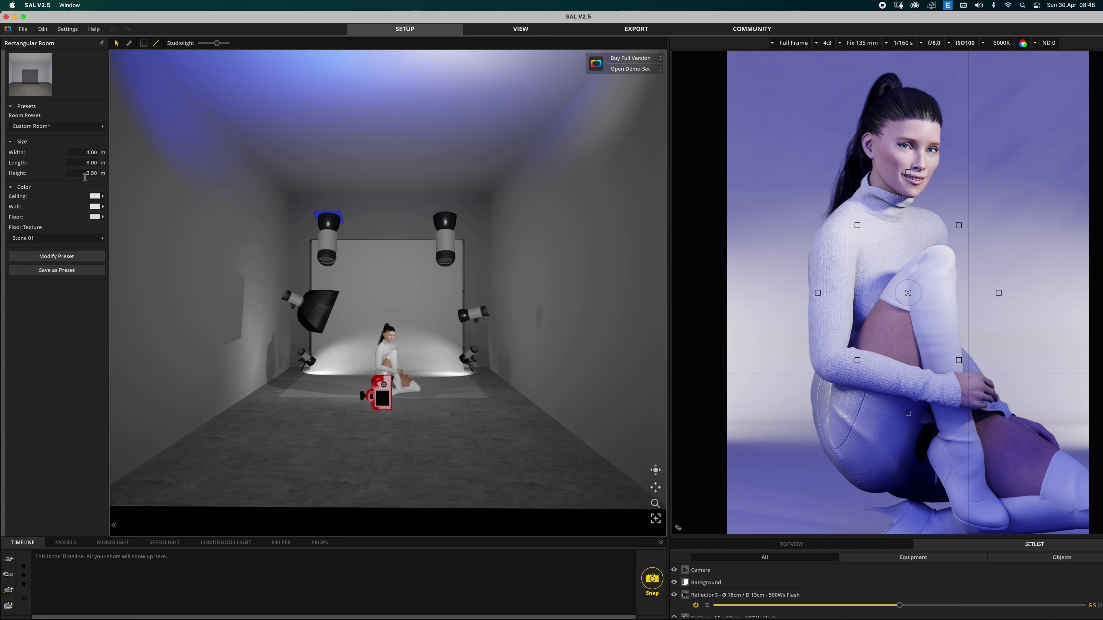
pyautogui.scroll(-5, 458, 454)
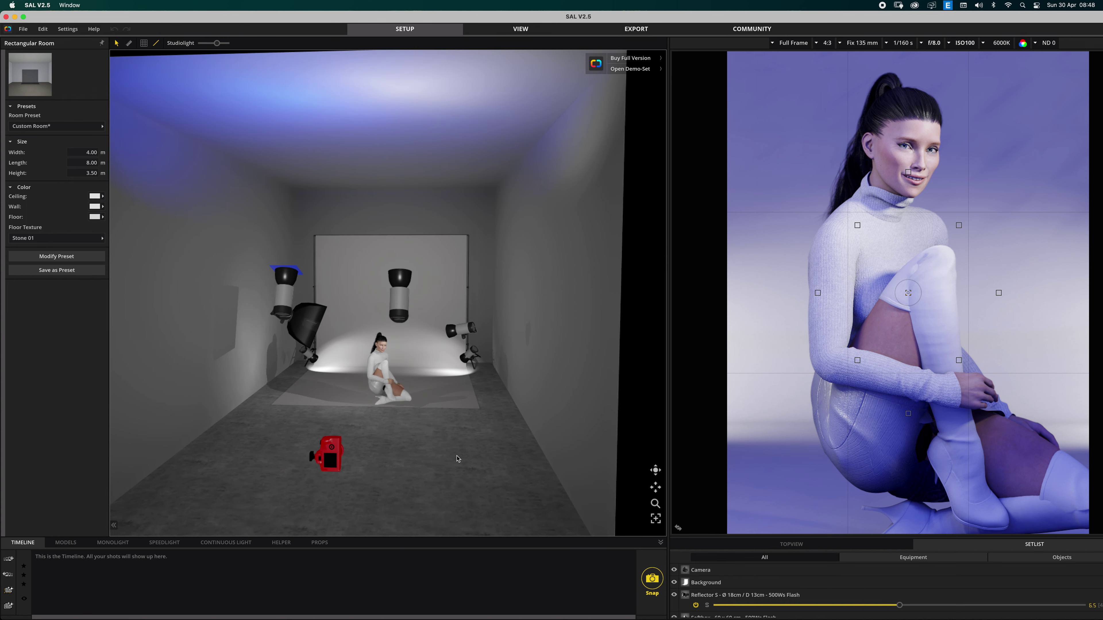
pyautogui.scroll(-3, 457, 458)
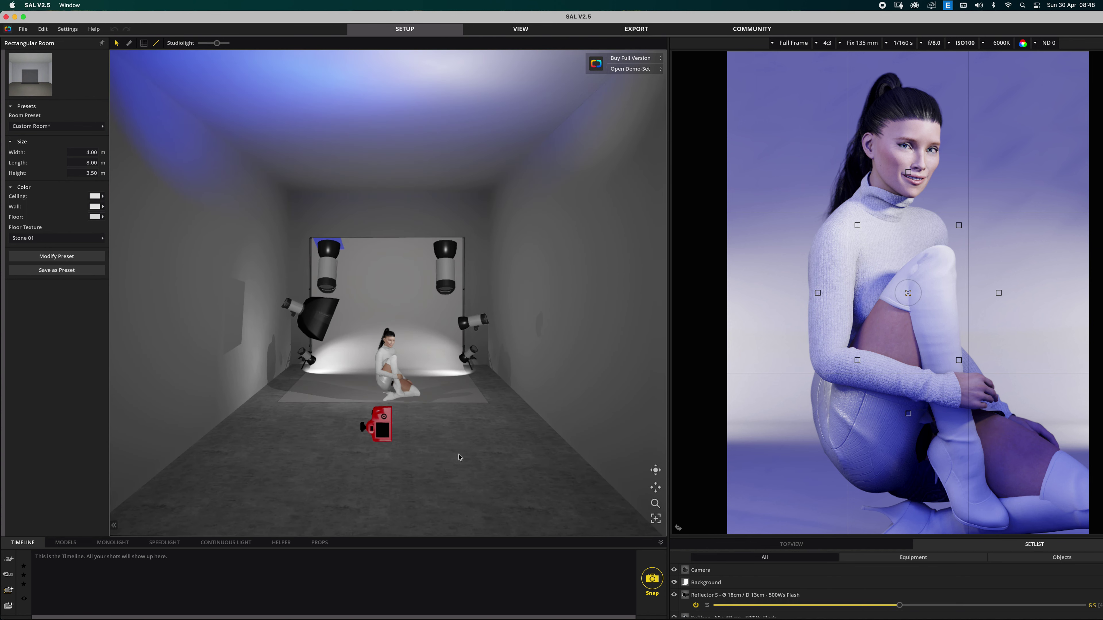
pyautogui.scroll(-3, 459, 457)
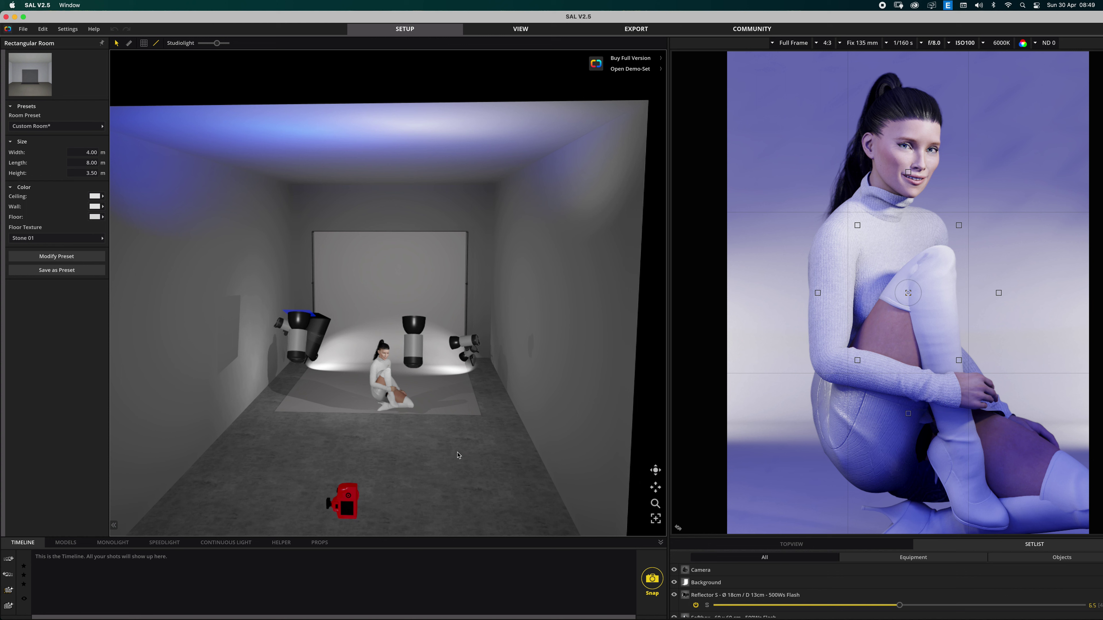
pyautogui.moveTo(438, 473)
pyautogui.mouseDown()
pyautogui.moveTo(391, 435)
pyautogui.moveTo(446, 485)
pyautogui.moveTo(457, 472)
pyautogui.moveTo(446, 473)
pyautogui.moveTo(452, 480)
pyautogui.mouseUp()
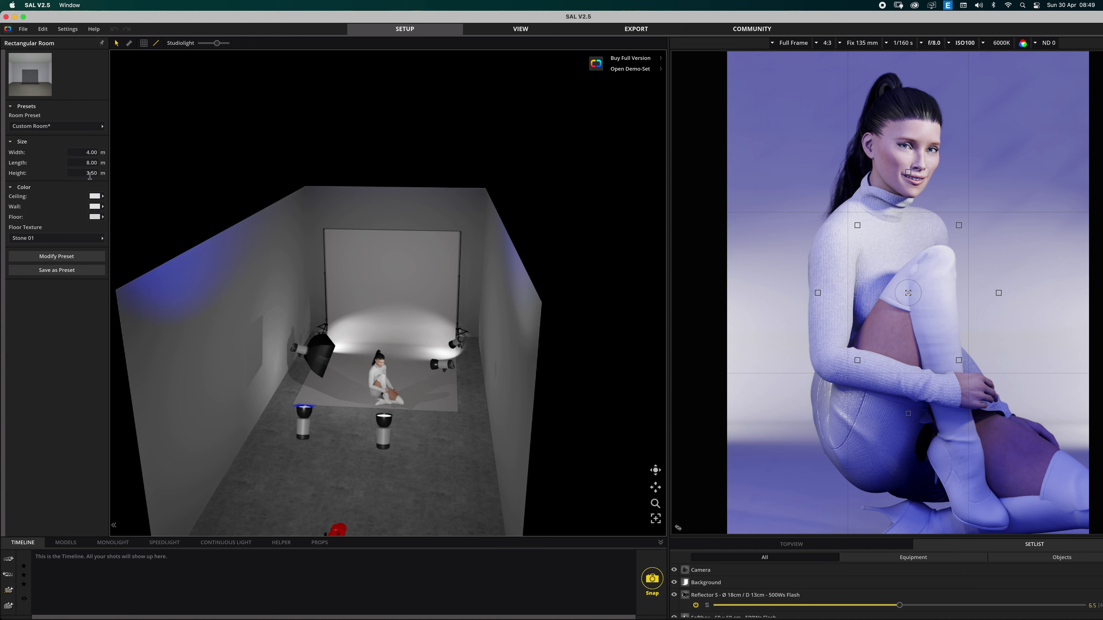
# - Examine from above how the softbox and reflector flashes are placed around the model and backdrop
pyautogui.click(387, 301)
pyautogui.moveTo(387, 304); pyautogui.dragTo(438, 478, button='right')
pyautogui.click(435, 463)
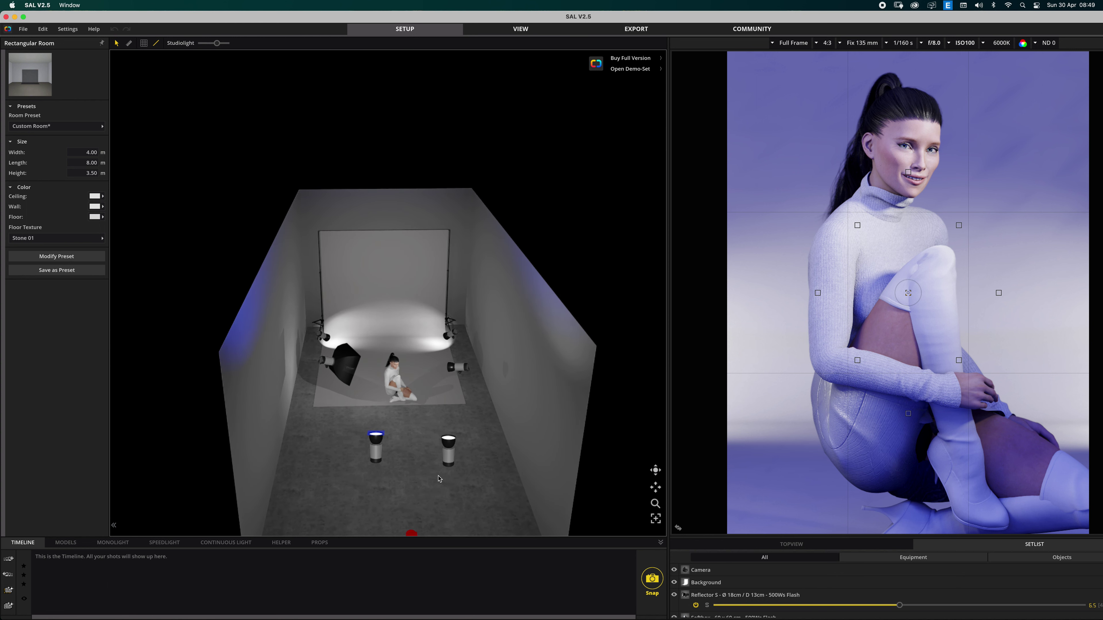
pyautogui.moveTo(457, 346)
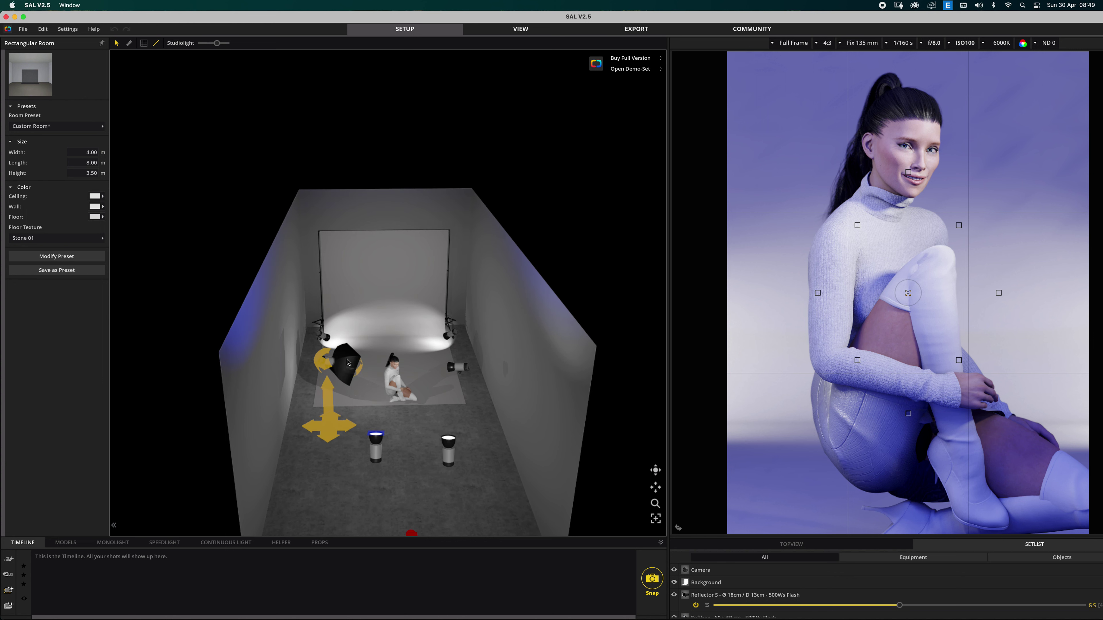
pyautogui.moveTo(328, 339)
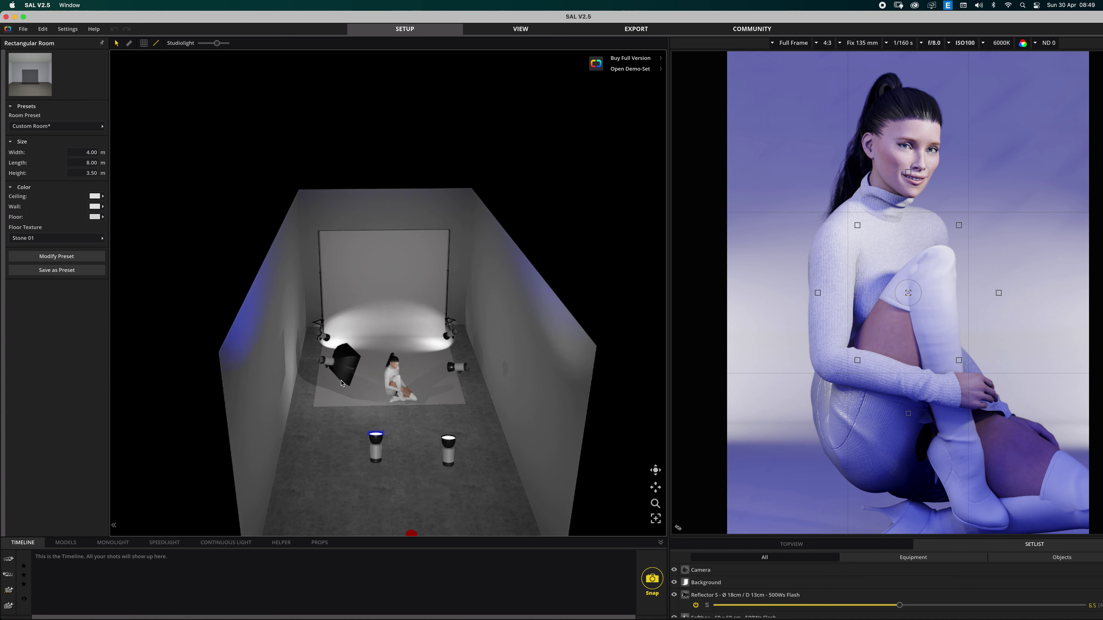
pyautogui.moveTo(328, 339); pyautogui.dragTo(461, 424, button='right')
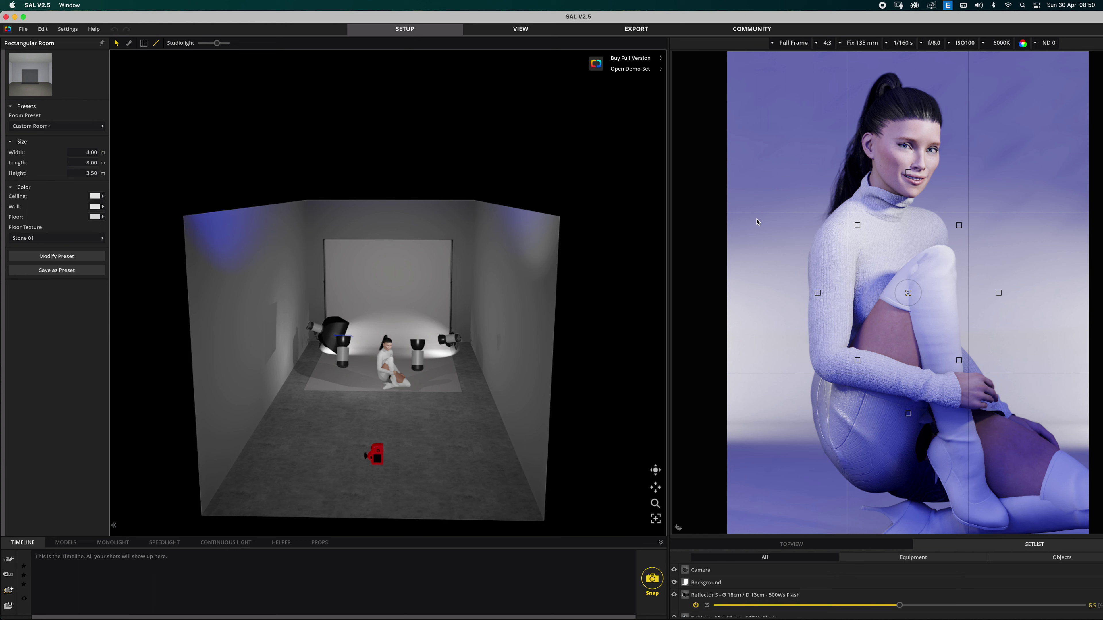
# - Inspect the camera's settings and its placement in the room relative to the model and the two front flashes
pyautogui.moveTo(482, 443); pyautogui.dragTo(303, 348)
pyautogui.click(403, 408)
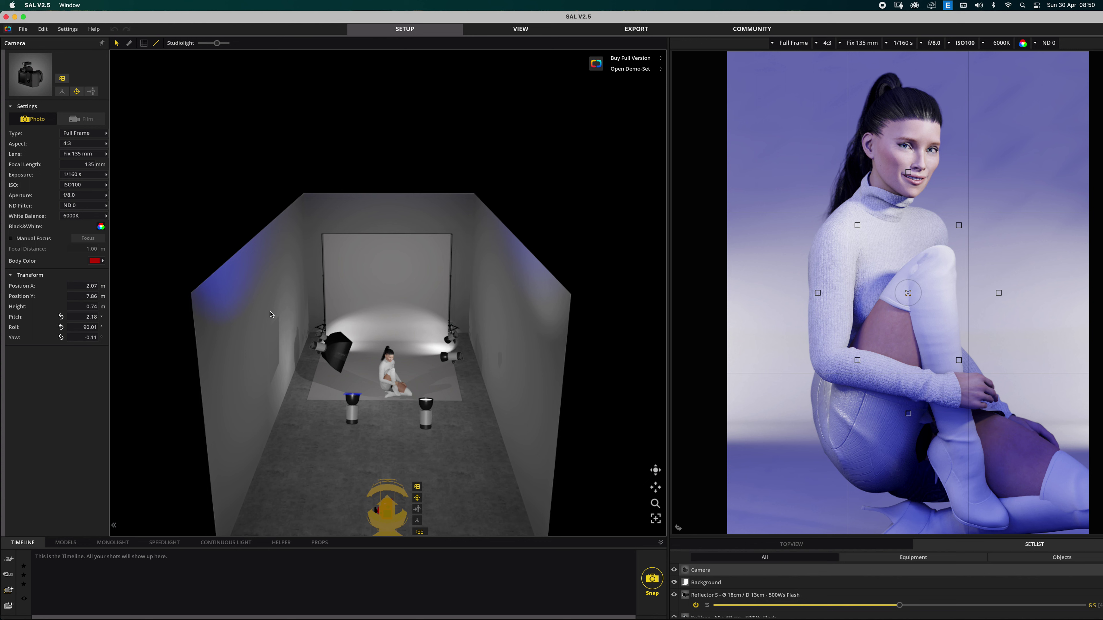
pyautogui.moveTo(328, 458); pyautogui.dragTo(472, 473, button='right')
pyautogui.click(327, 461)
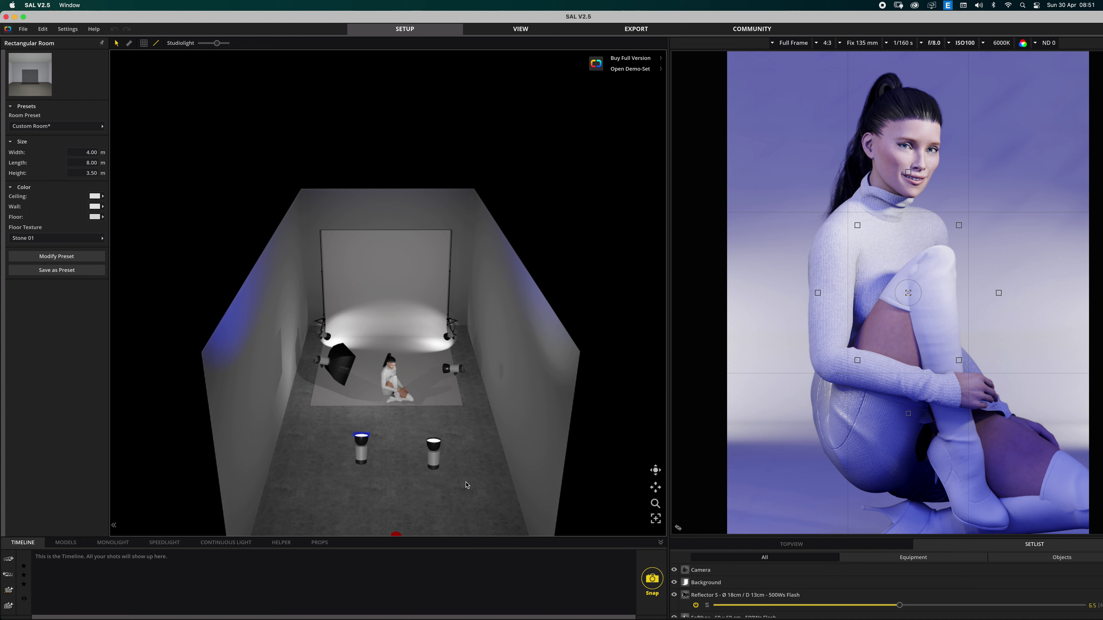
# - Inspect the settings and placement of the camera and of the ungelled reflector flash in front of the model
pyautogui.scroll(1, 466, 484)
pyautogui.scroll(-2, 466, 482)
pyautogui.press('Down')
pyautogui.press('Right')
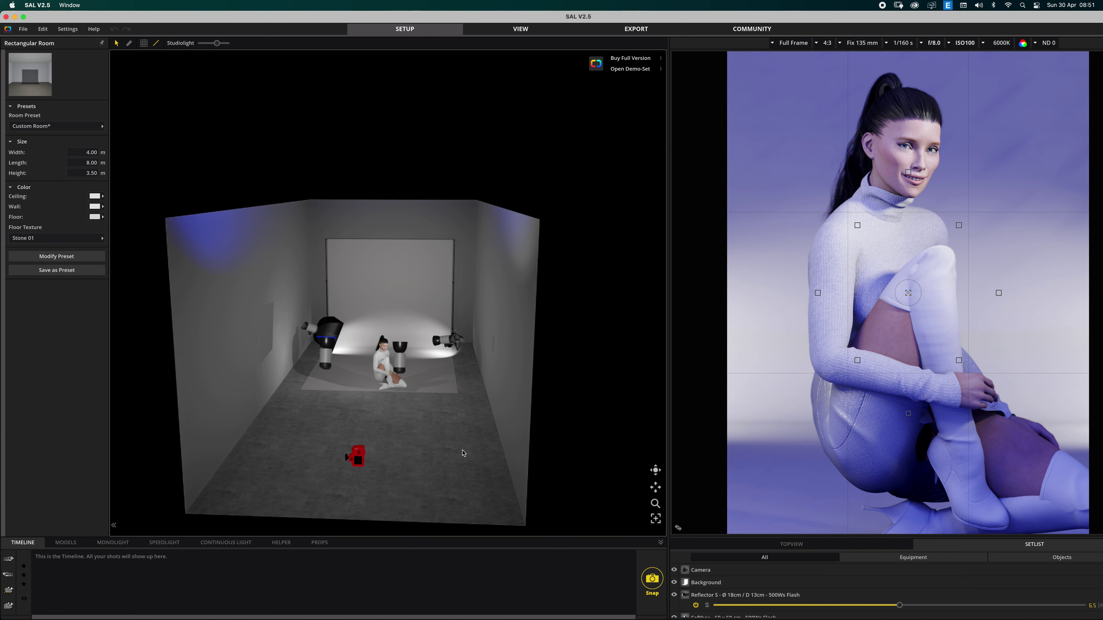
pyautogui.click(357, 457)
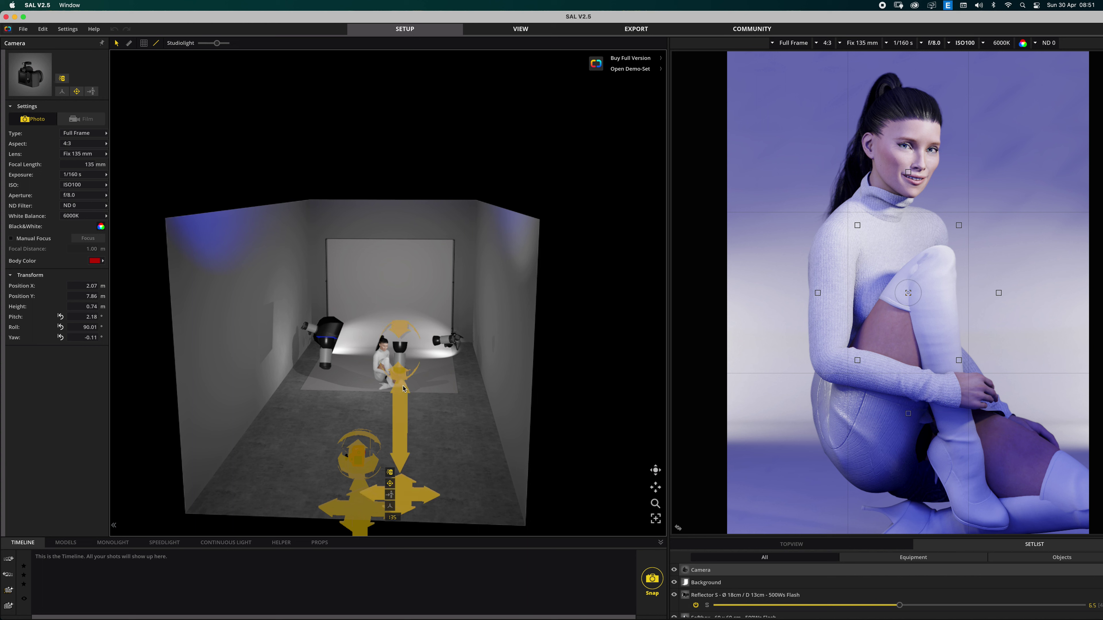
pyautogui.click(403, 388)
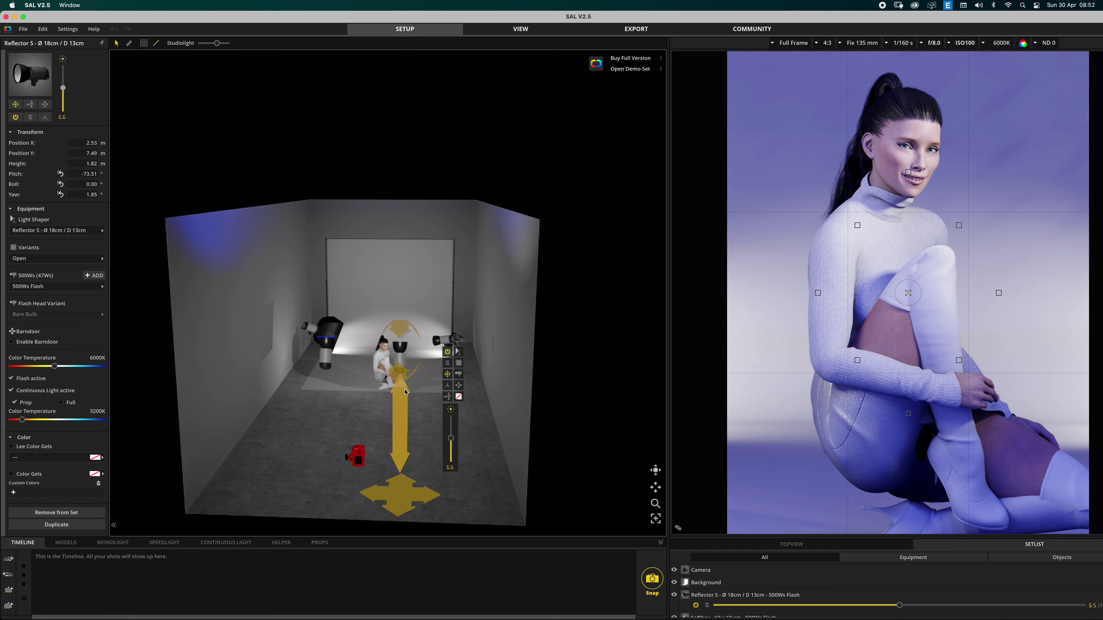
# - Switch off the two front reflector flashes, the one with the 119 Dark Blue gel and the one without a gel
pyautogui.moveTo(317, 444)
pyautogui.mouseDown(button='right')
pyautogui.moveTo(290, 452)
pyautogui.moveTo(328, 449)
pyautogui.mouseUp(button='right')
pyautogui.click(329, 450)
pyautogui.click(405, 378)
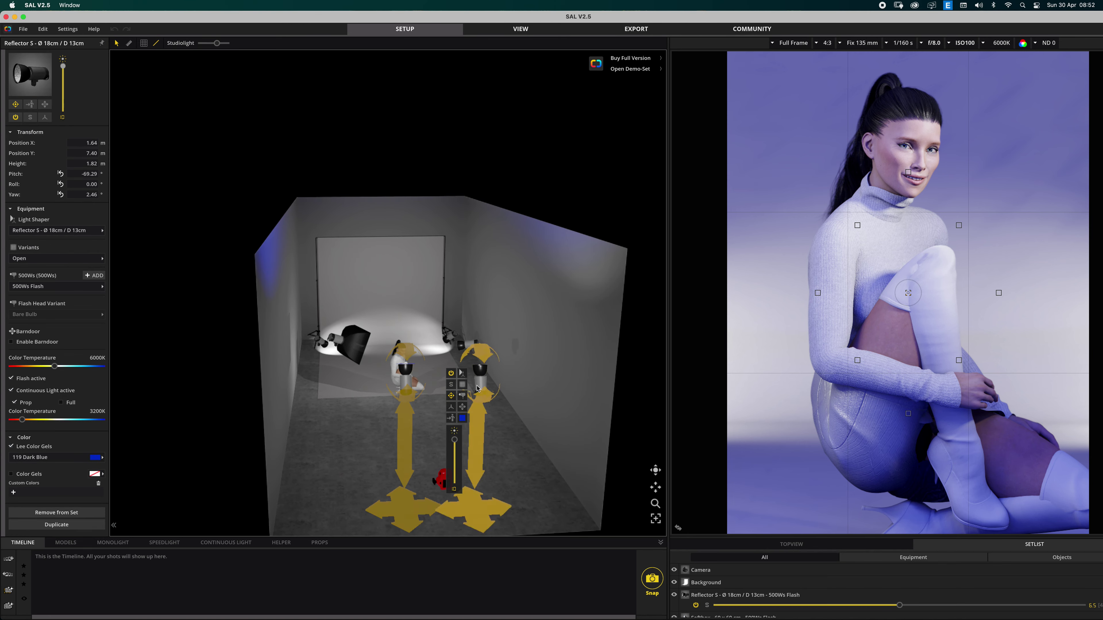
pyautogui.click(452, 373)
pyautogui.click(480, 381)
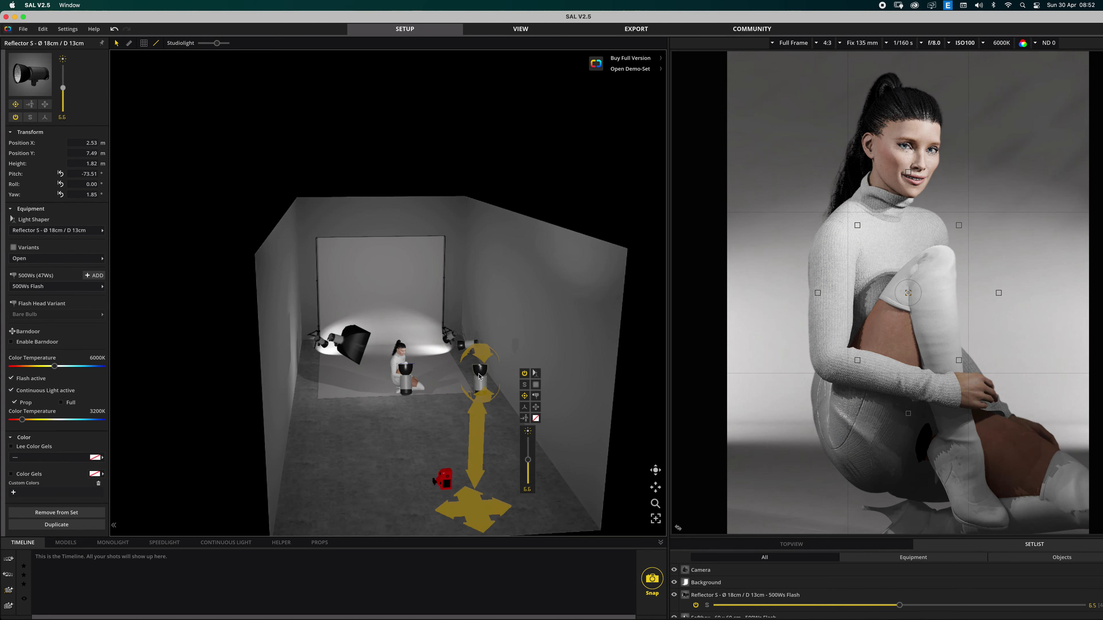
pyautogui.click(524, 374)
# - Switch off the gridded side reflector, the 60 x 60 cm softbox and the background reflector on the softbox's side
pyautogui.click(463, 345)
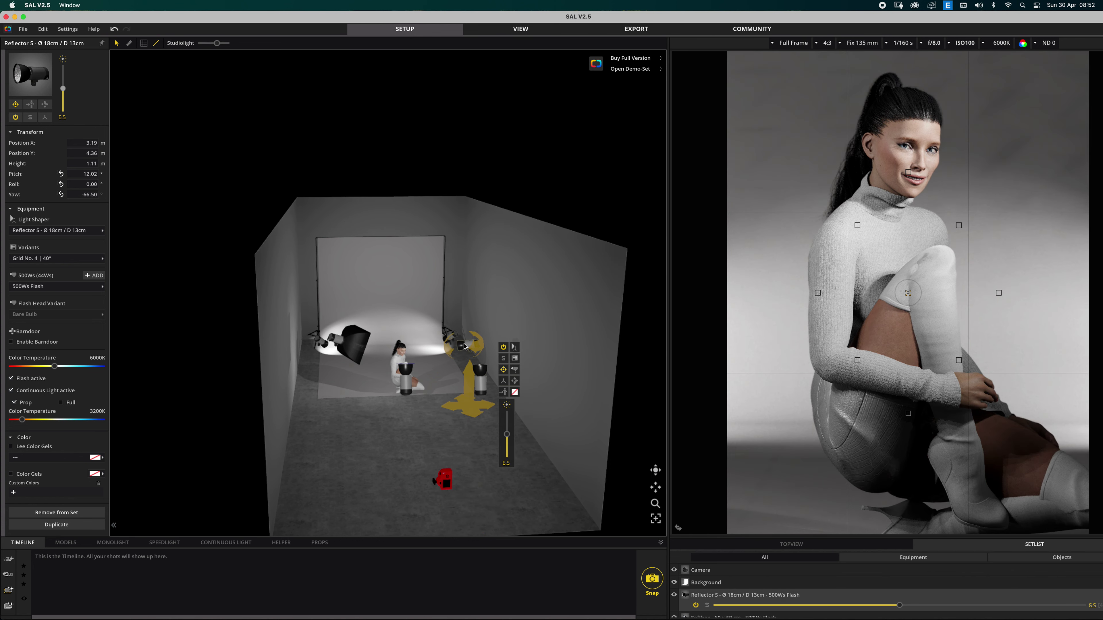
pyautogui.click(503, 348)
pyautogui.click(360, 346)
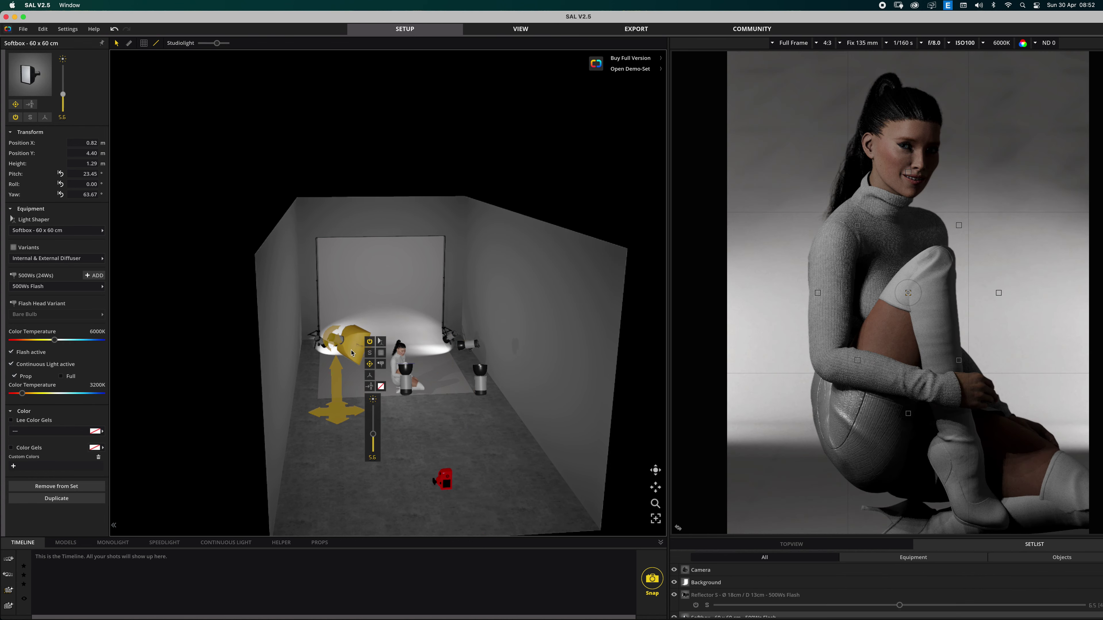
pyautogui.click(369, 342)
pyautogui.click(347, 346)
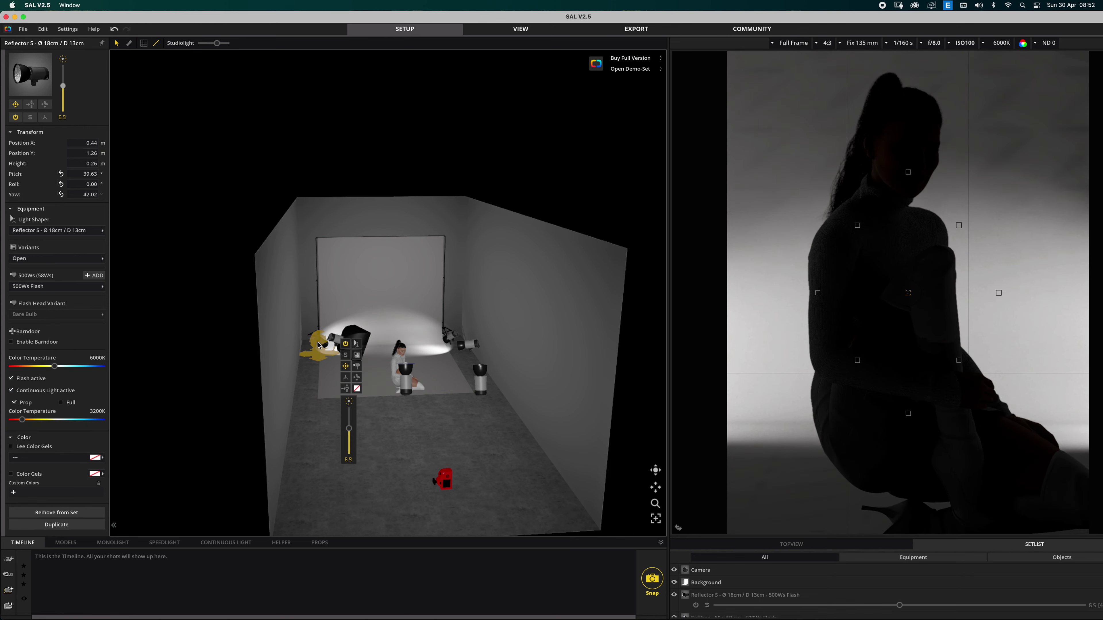
pyautogui.click(346, 344)
# - Toggle the gridded side reflector on and off again, and switch off the remaining background reflector behind it
pyautogui.click(468, 341)
pyautogui.click(503, 347)
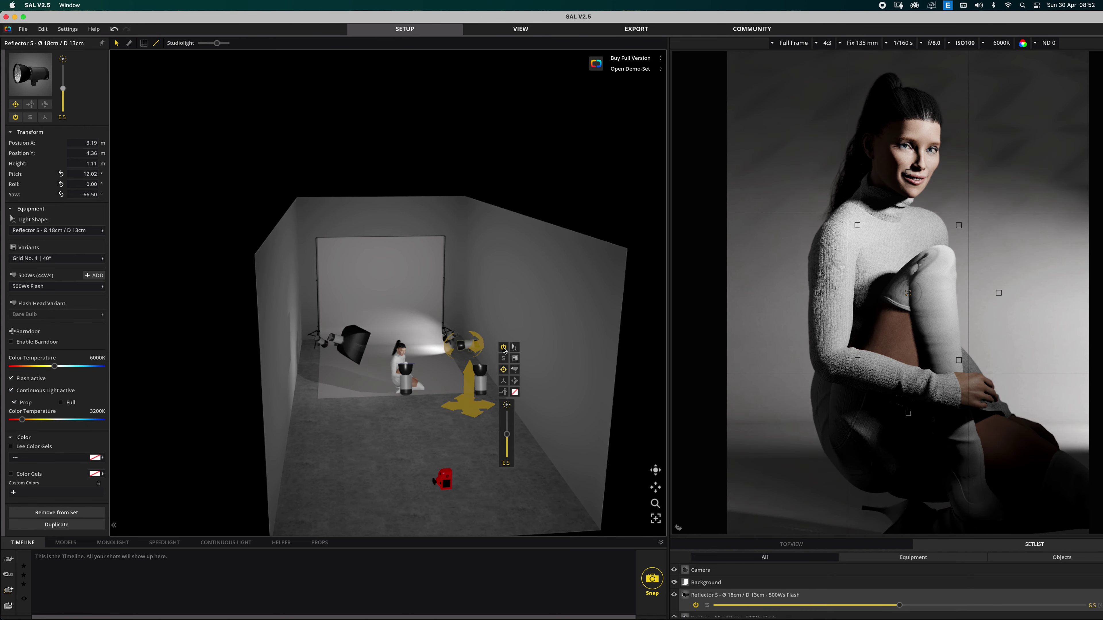
pyautogui.click(503, 347)
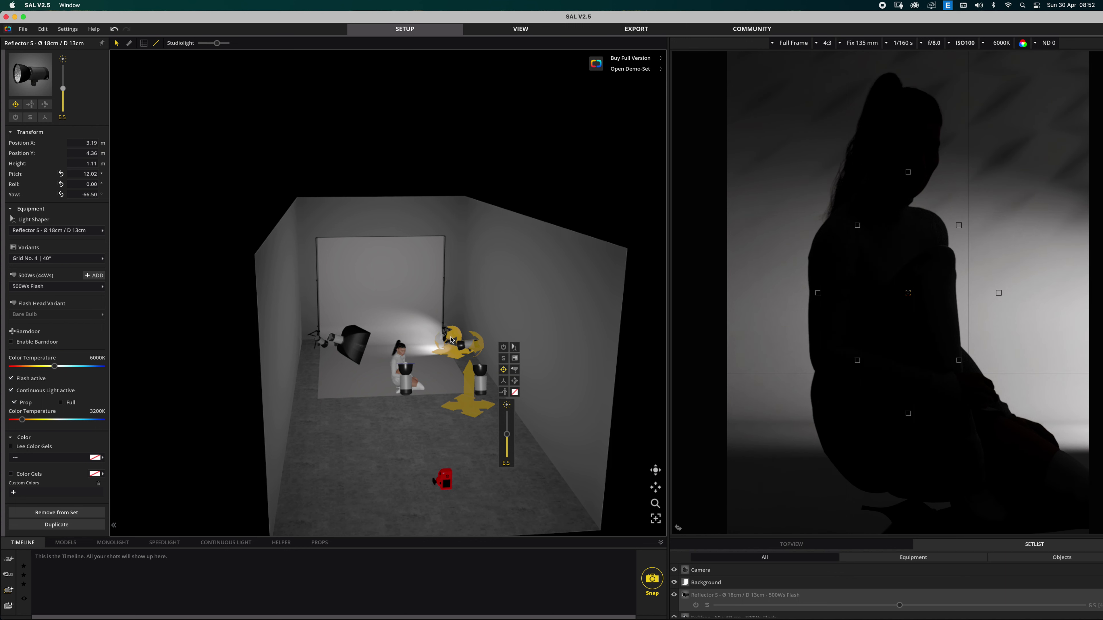
pyautogui.click(451, 340)
pyautogui.click(480, 340)
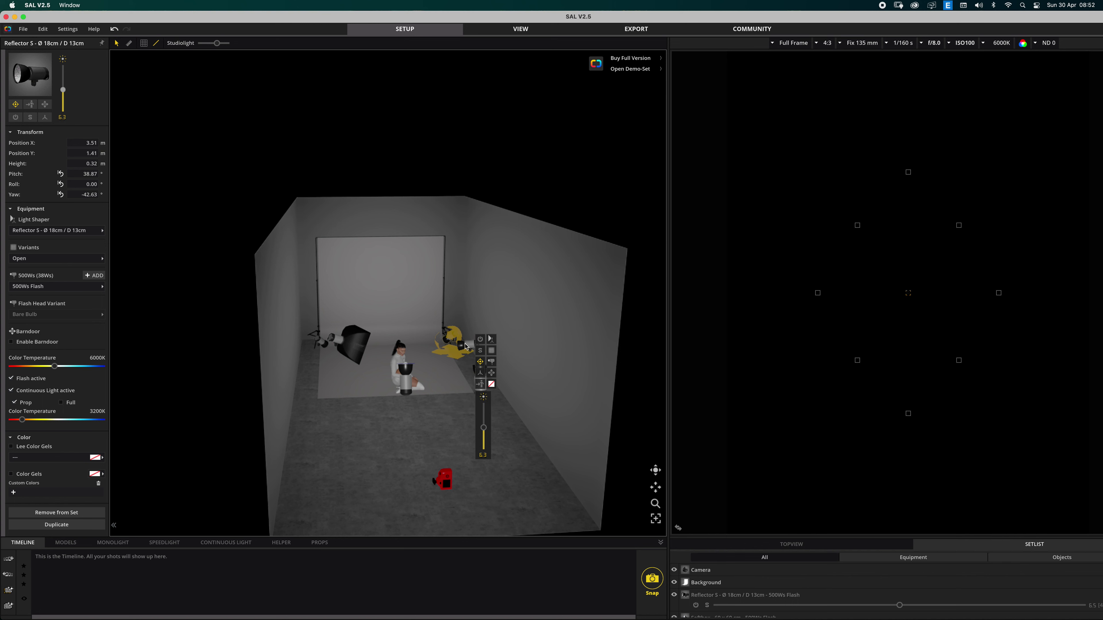
# - Switch on only the reflector flash with the 40° grid beside the model
pyautogui.click(368, 457)
pyautogui.moveTo(364, 459); pyautogui.dragTo(363, 457)
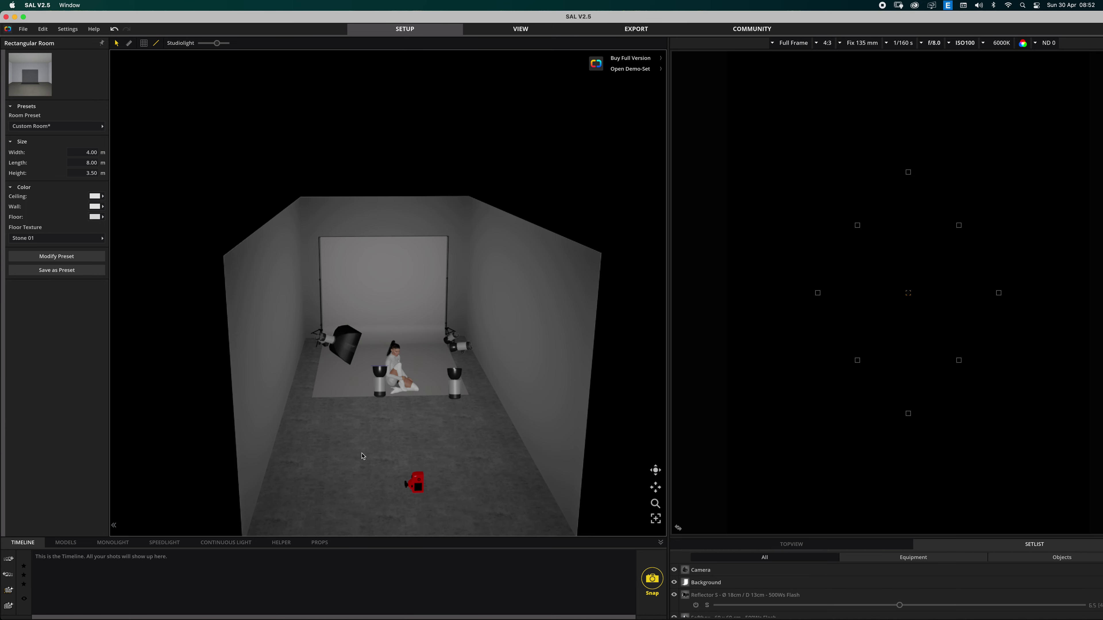
pyautogui.click(454, 374)
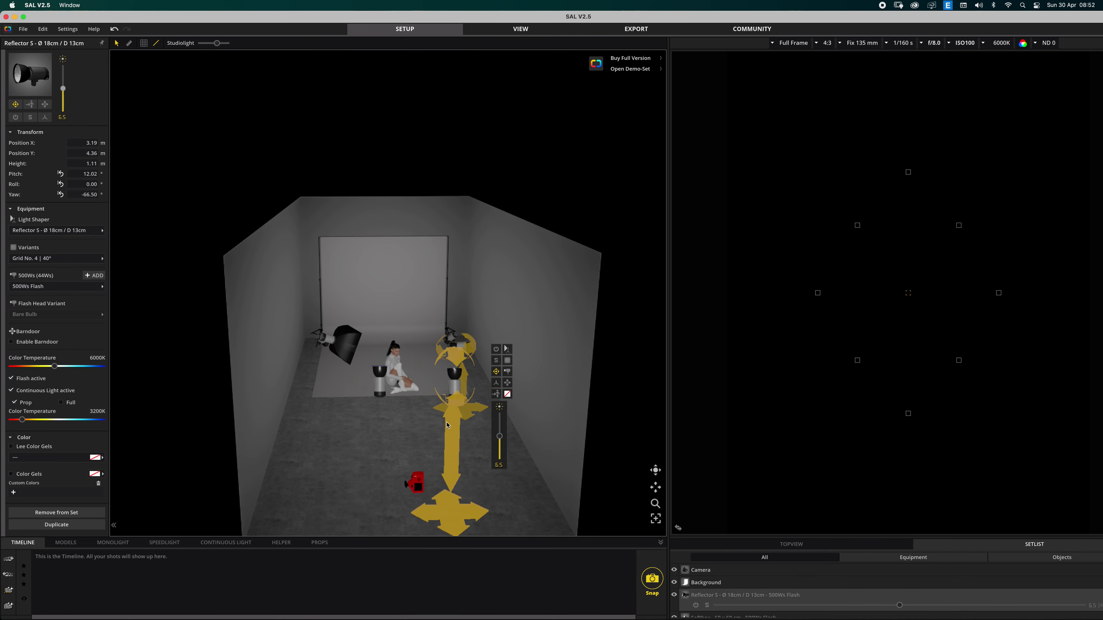
pyautogui.click(498, 351)
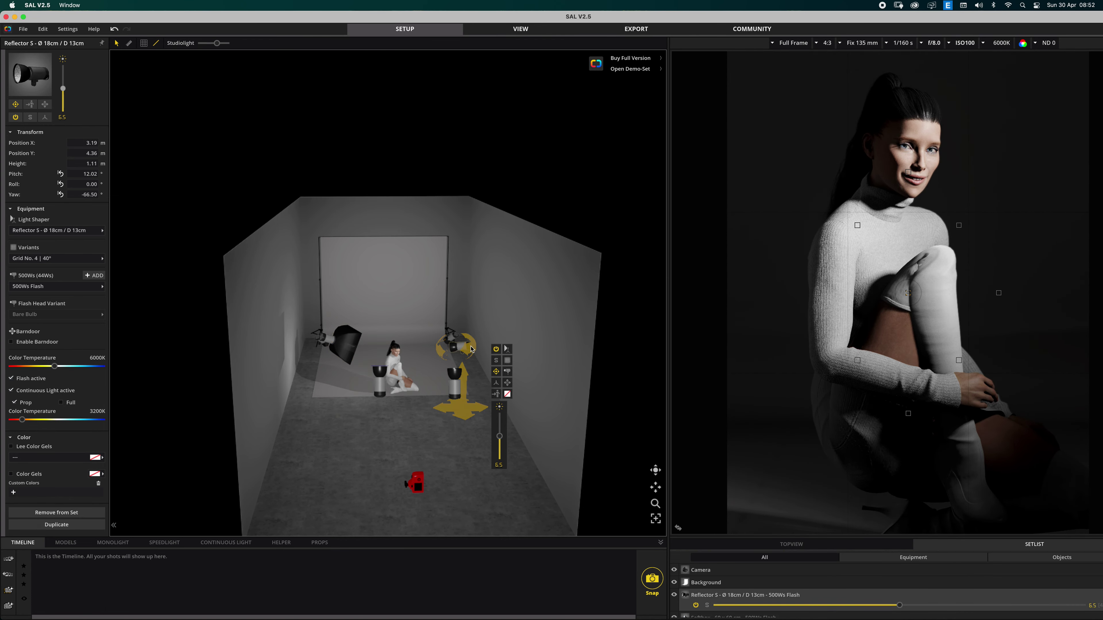
# - Examine from above how the gridded reflector flash is placed relative to the model and the backdrop
pyautogui.moveTo(340, 461); pyautogui.dragTo(353, 464)
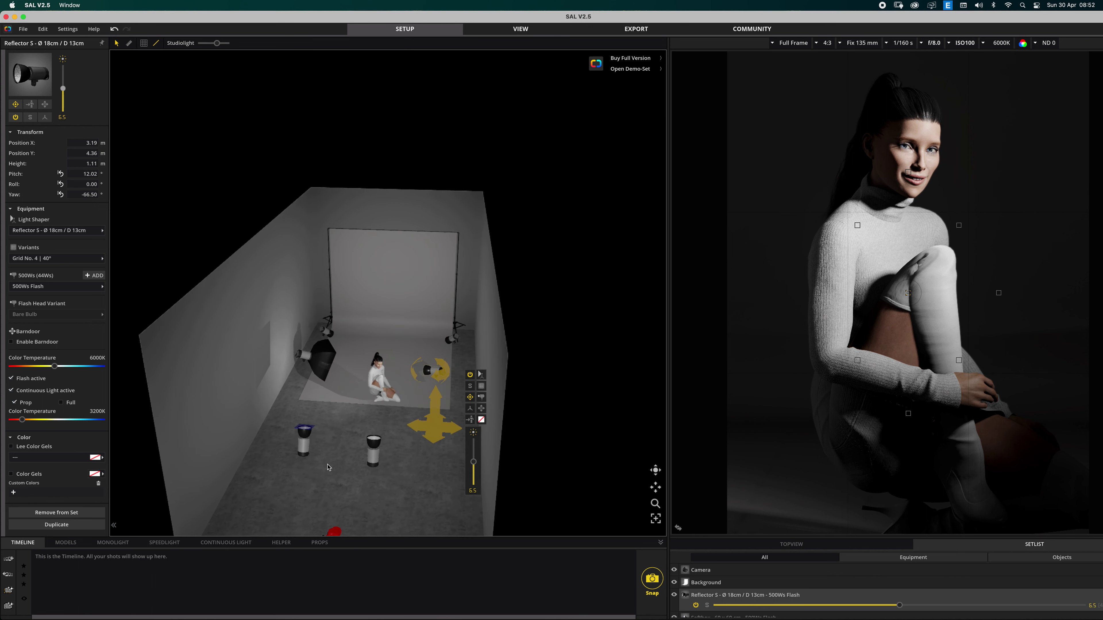
pyautogui.click(441, 486)
pyautogui.click(440, 409)
pyautogui.click(435, 508)
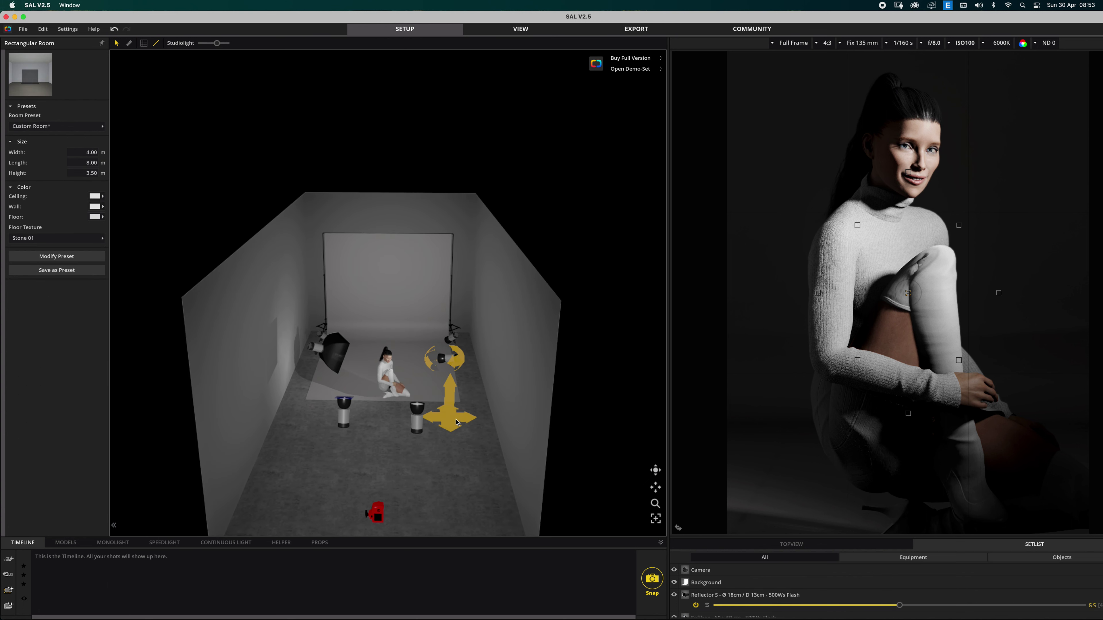
# - Try the gridded reflector flash at power 8.4, and undo the power change
pyautogui.click(450, 405)
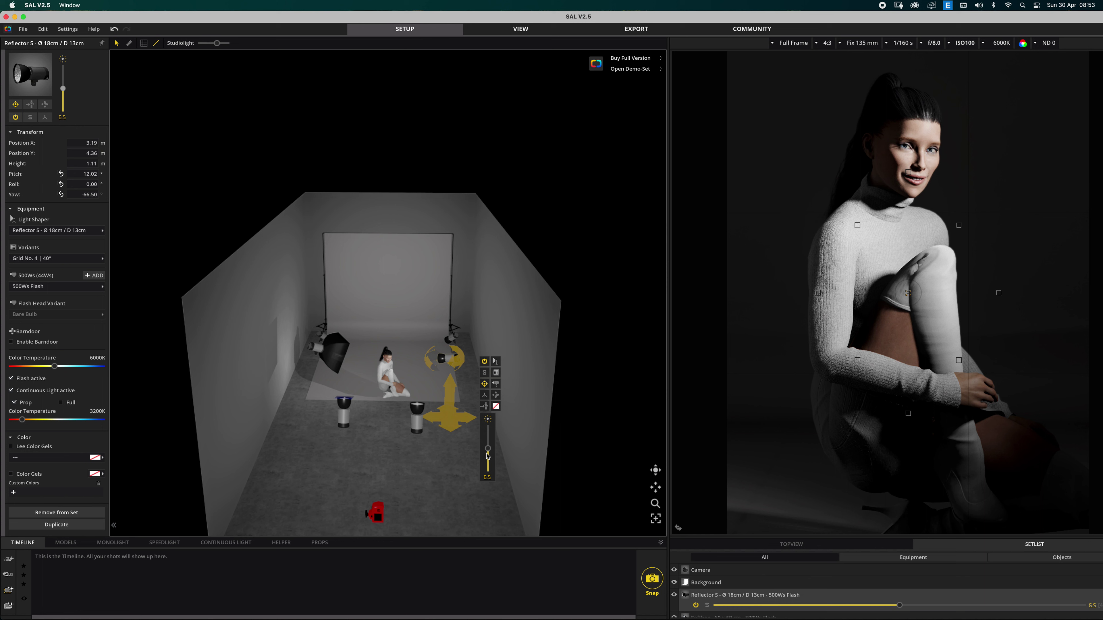
pyautogui.moveTo(489, 449); pyautogui.dragTo(488, 437)
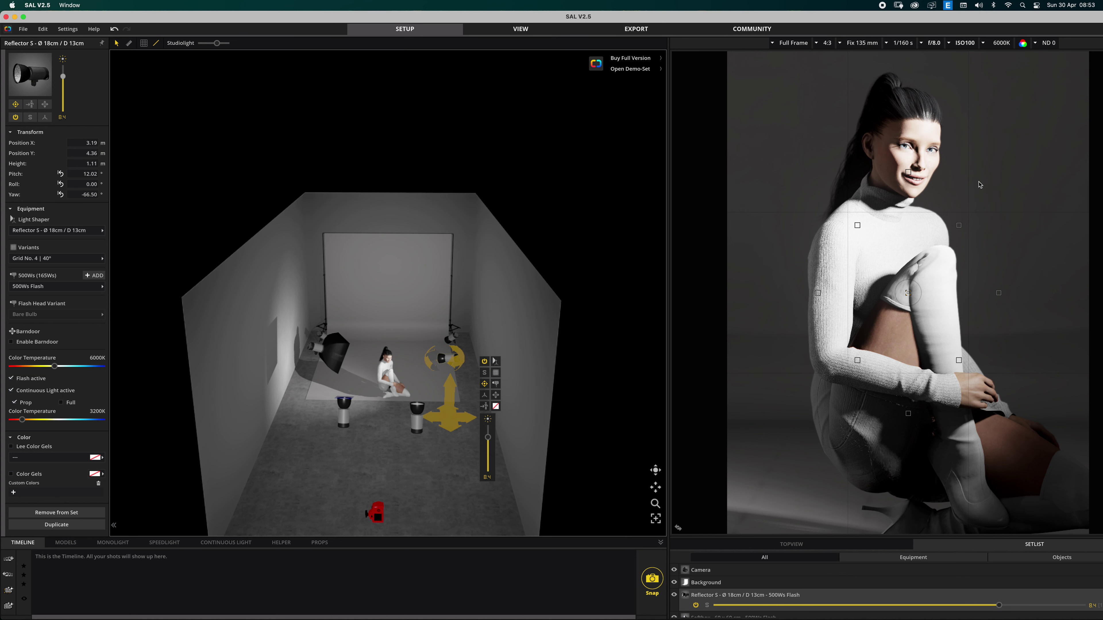
pyautogui.click(974, 191)
pyautogui.press('super+z')
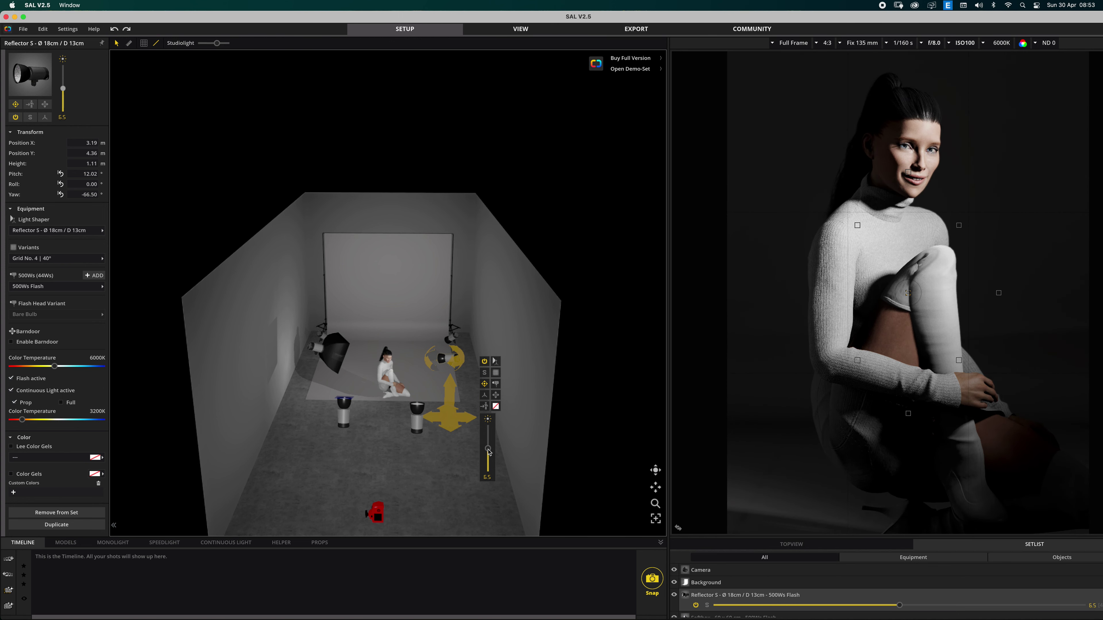
# - Try the gridded reflector flash at power 5.0, and bring its power back to 6.5
pyautogui.moveTo(488, 451); pyautogui.dragTo(488, 461)
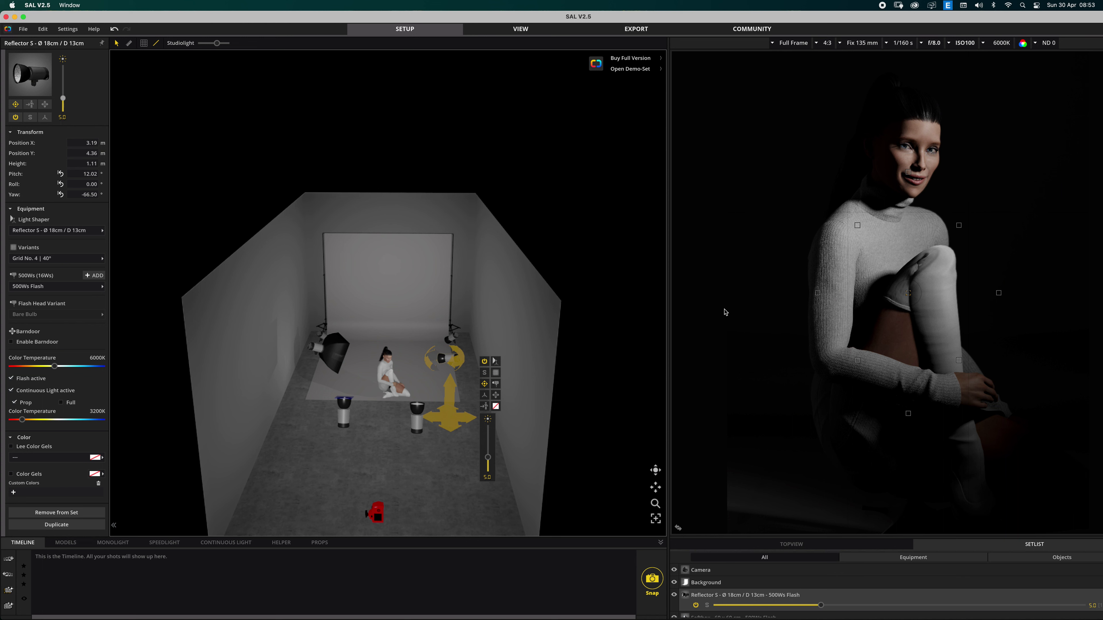
pyautogui.click(489, 458)
pyautogui.moveTo(490, 460); pyautogui.dragTo(494, 452)
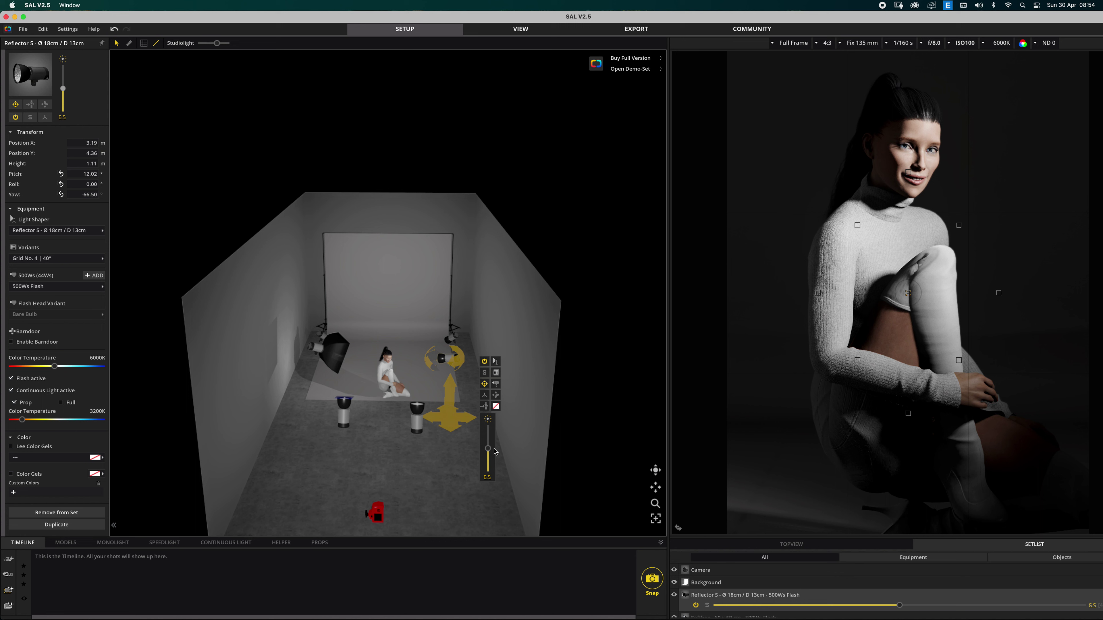
pyautogui.click(317, 495)
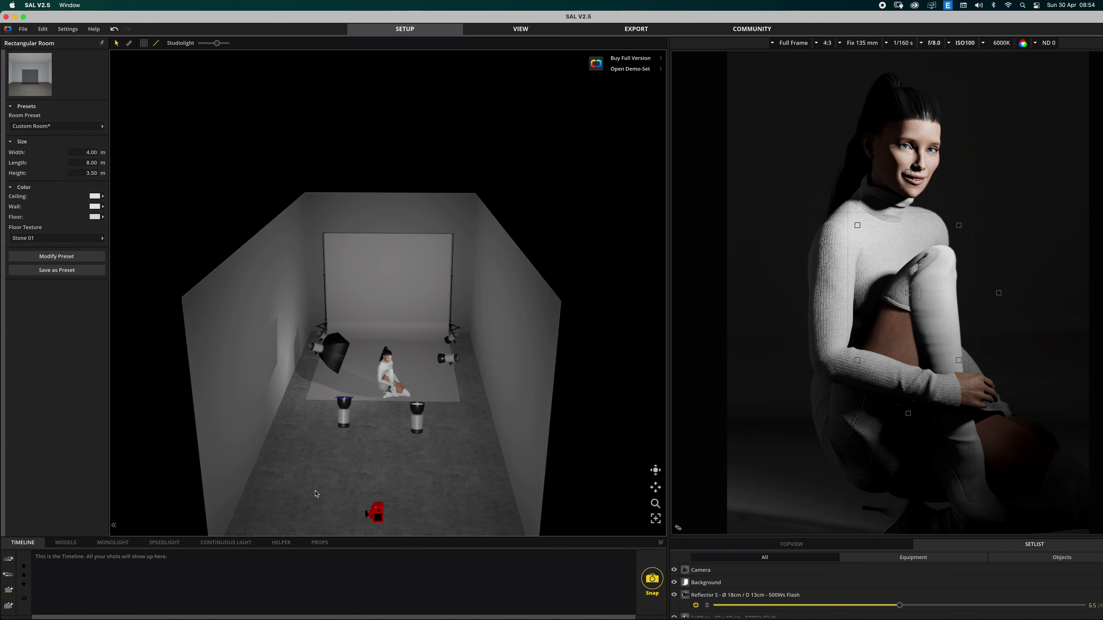
# - Try to reposition the gridded reflector flash around the model, and undo the last two changes
pyautogui.moveTo(478, 469); pyautogui.dragTo(471, 469, button='right')
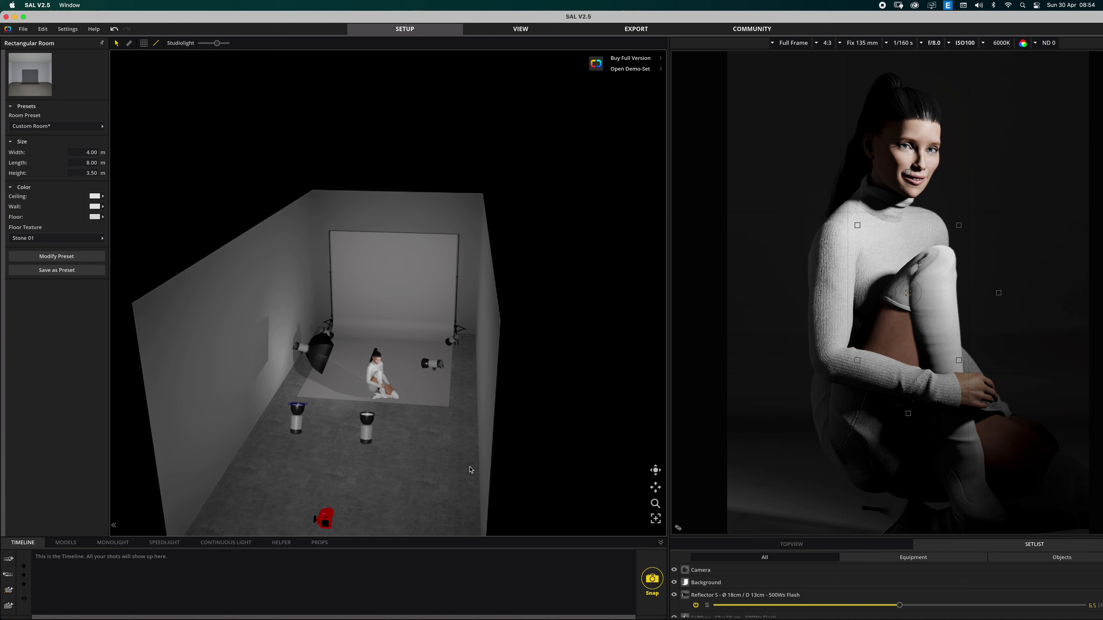
pyautogui.click(433, 410)
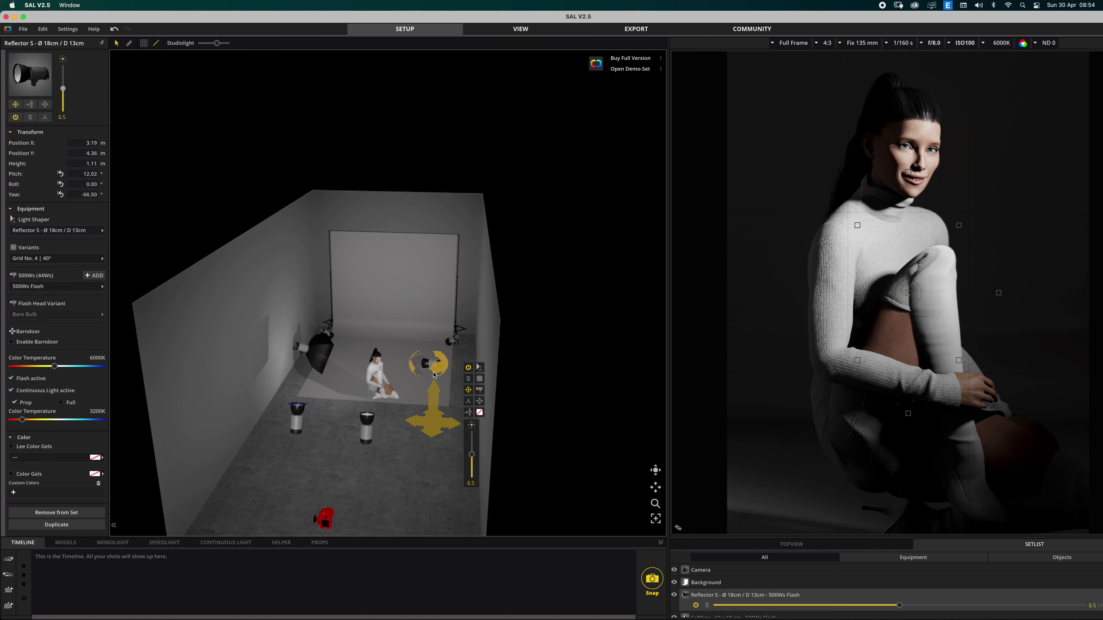
pyautogui.moveTo(438, 386); pyautogui.dragTo(313, 419)
pyautogui.press('super+z')
pyautogui.press('super+z')
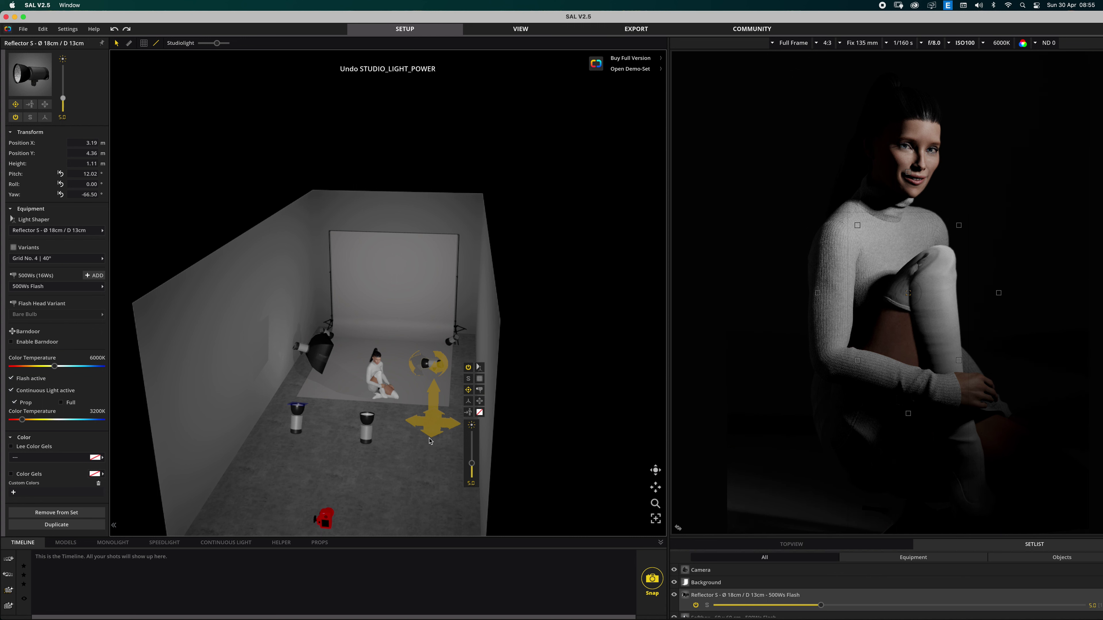
# - Try the gridded flash at about X 2.78 m, Y 4.59 m with a yaw of about -32°, and undo back to its original position and power
pyautogui.moveTo(429, 440); pyautogui.dragTo(408, 435)
pyautogui.click(372, 345)
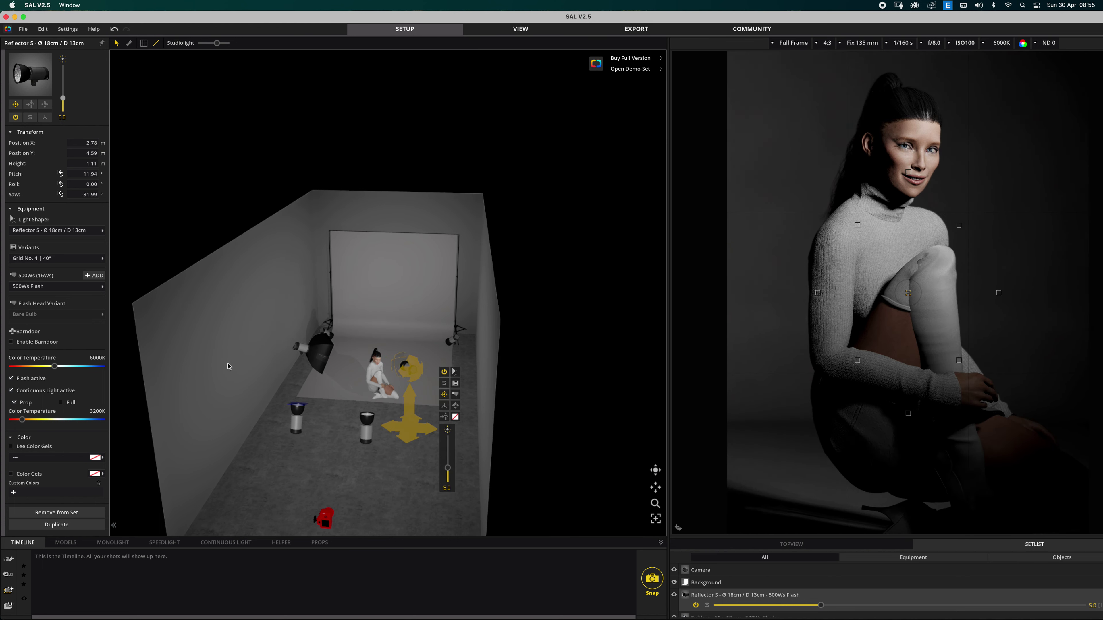
pyautogui.press('super+z')
pyautogui.press('super+z')
pyautogui.press('super+z')
pyautogui.press('super+z')
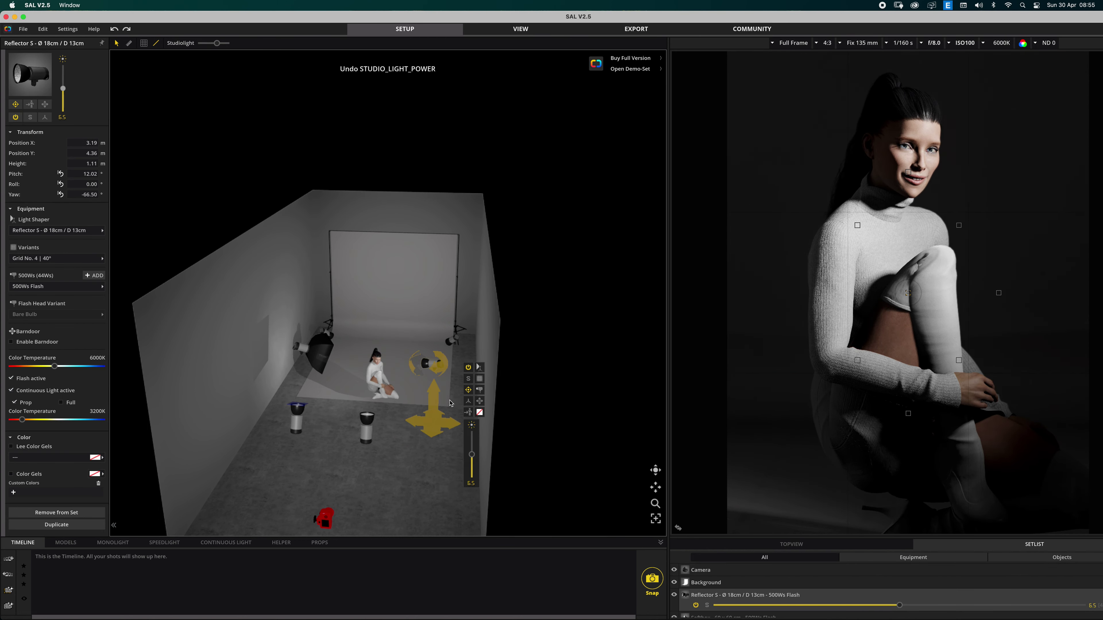
# - Switch on the 60 x 60 cm softbox opposite the gridded reflector flash
pyautogui.click(443, 468)
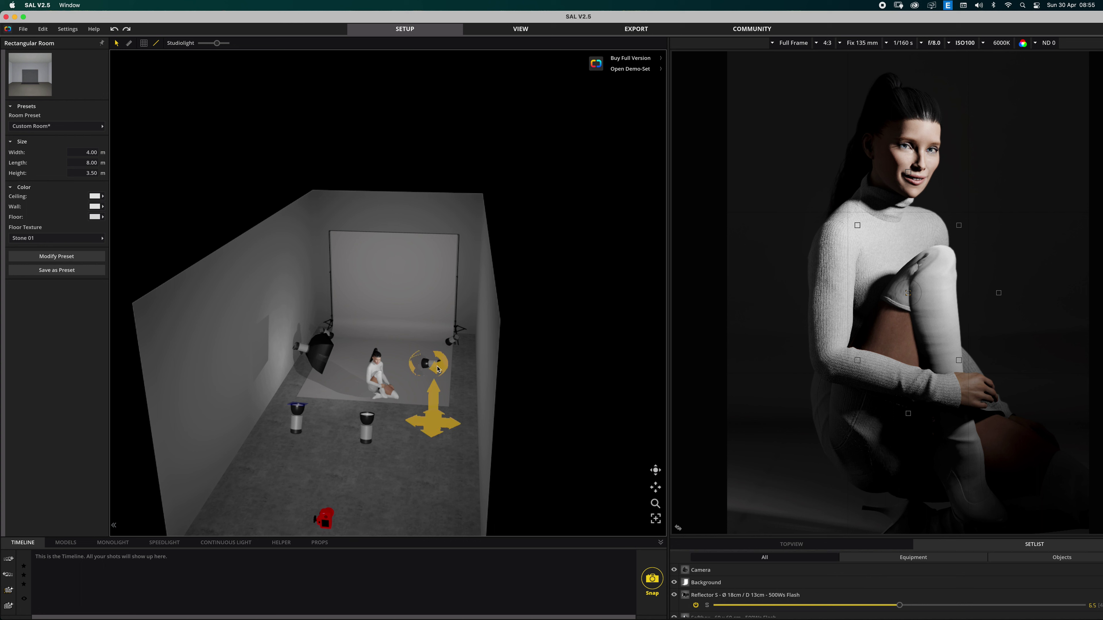
pyautogui.click(320, 363)
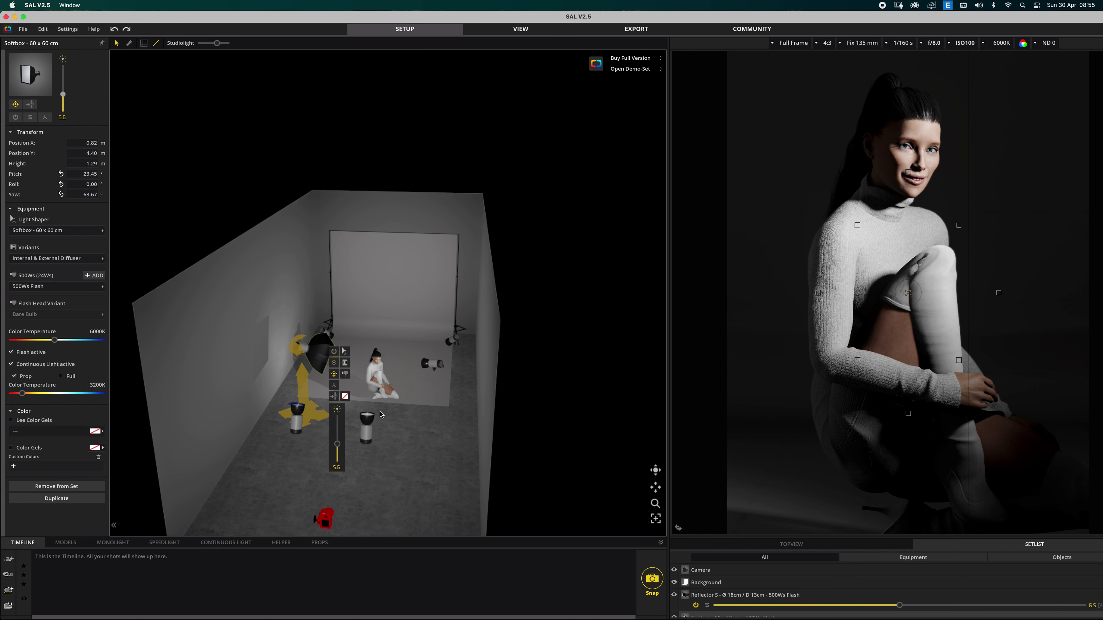
pyautogui.click(335, 352)
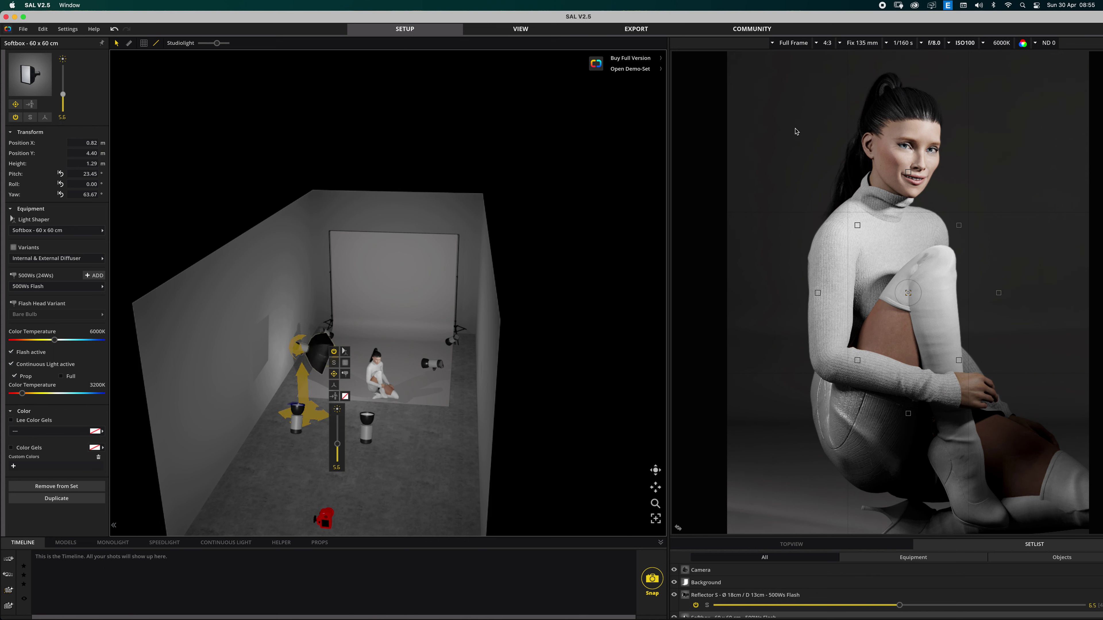
# - Rotate the softbox beside the model to a pitch of about 27.57° and a yaw of about 72.51°
pyautogui.moveTo(392, 495); pyautogui.dragTo(452, 372, button='right')
pyautogui.moveTo(452, 372); pyautogui.dragTo(392, 349)
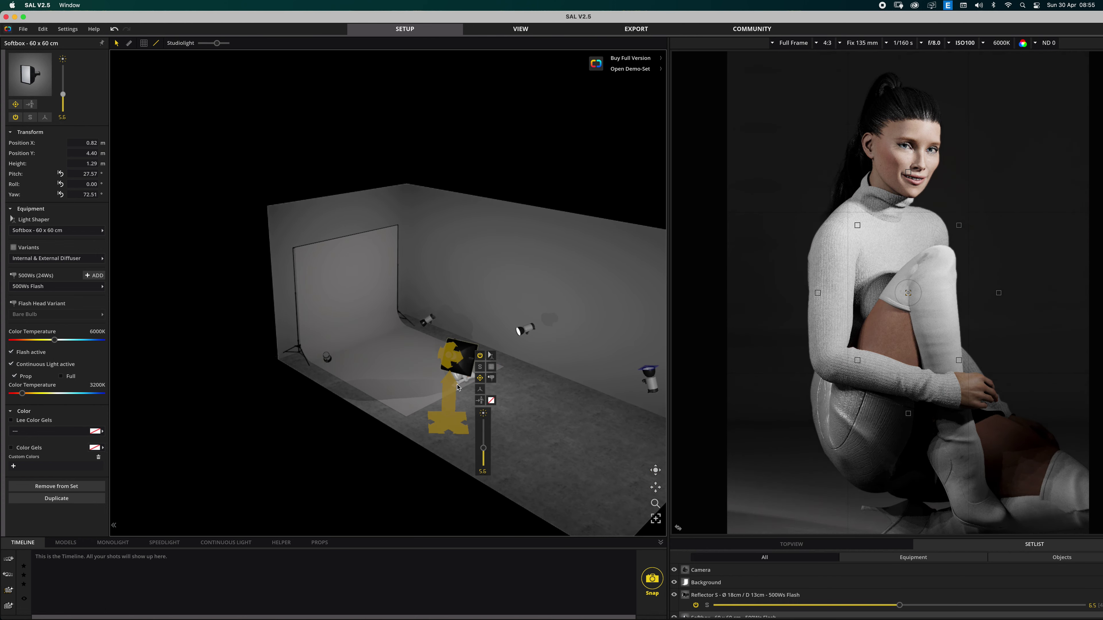
pyautogui.moveTo(655, 470); pyautogui.dragTo(513, 467)
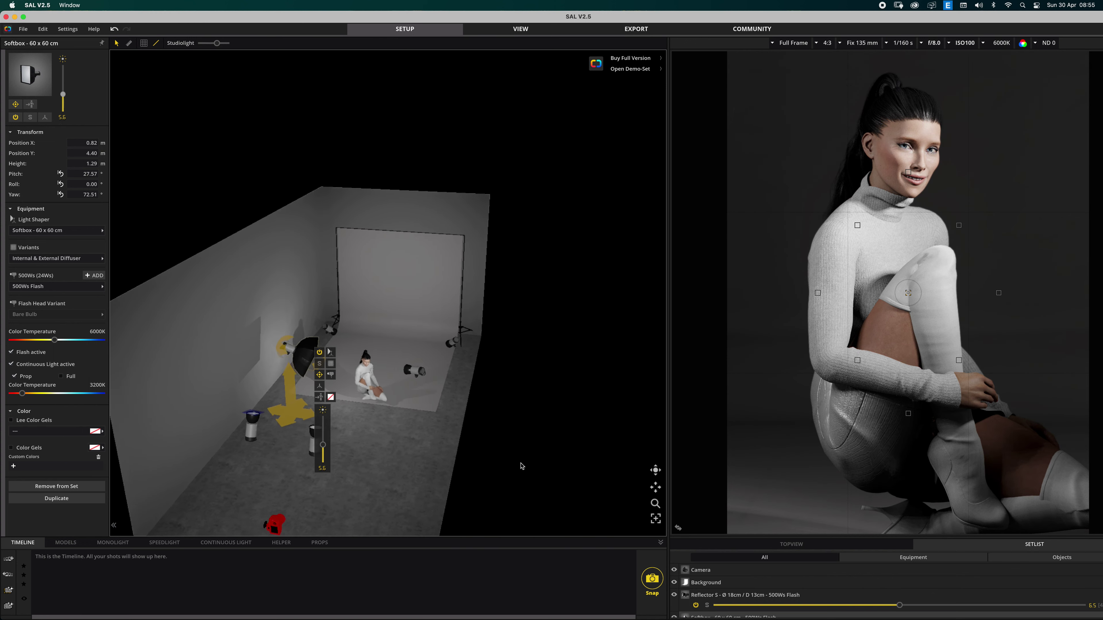
pyautogui.click(442, 470)
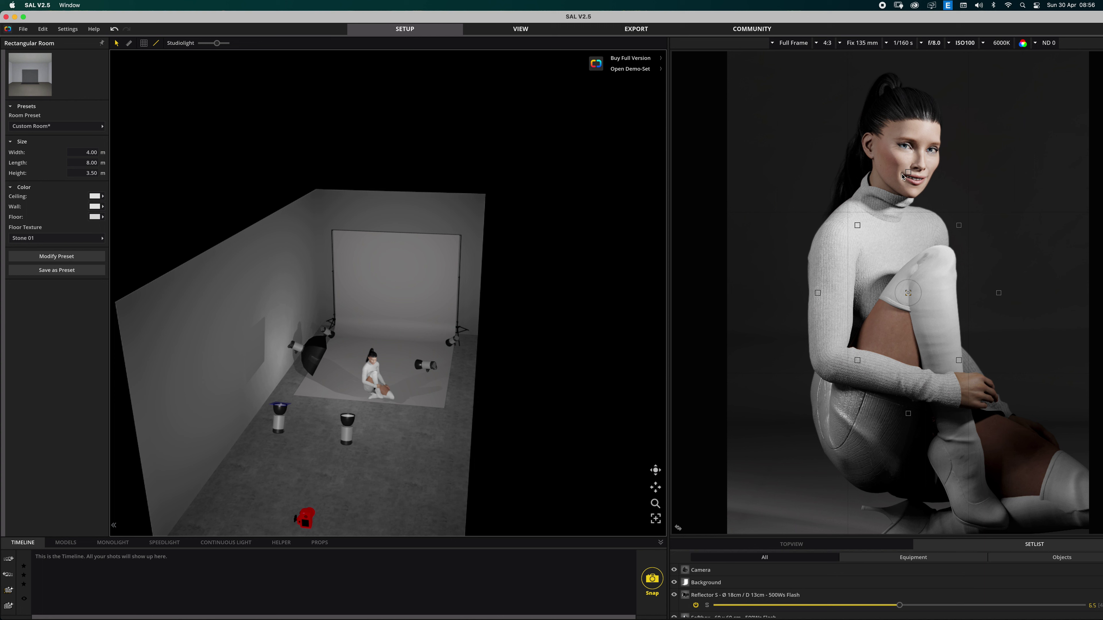
# - Raise the power of the 60 x 60 cm softbox beside the model to 5.8
pyautogui.moveTo(307, 361)
pyautogui.moveTo(414, 475); pyautogui.dragTo(352, 385, button='right')
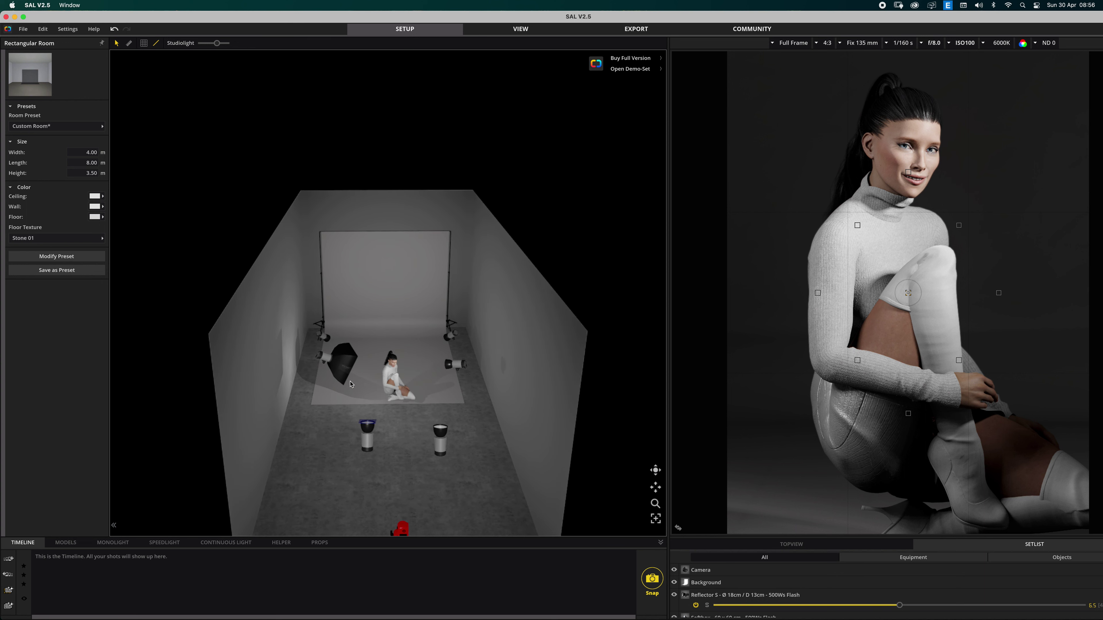
pyautogui.click(352, 386)
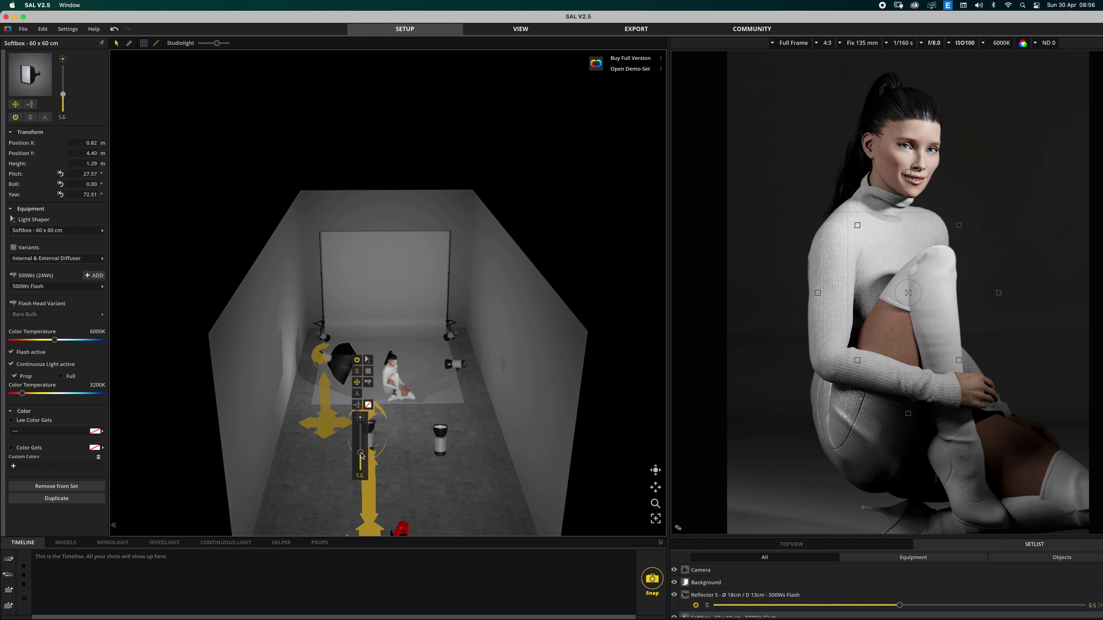
pyautogui.moveTo(361, 453)
pyautogui.mouseDown()
pyautogui.moveTo(361, 429)
pyautogui.moveTo(361, 470)
pyautogui.moveTo(363, 455)
pyautogui.mouseUp()
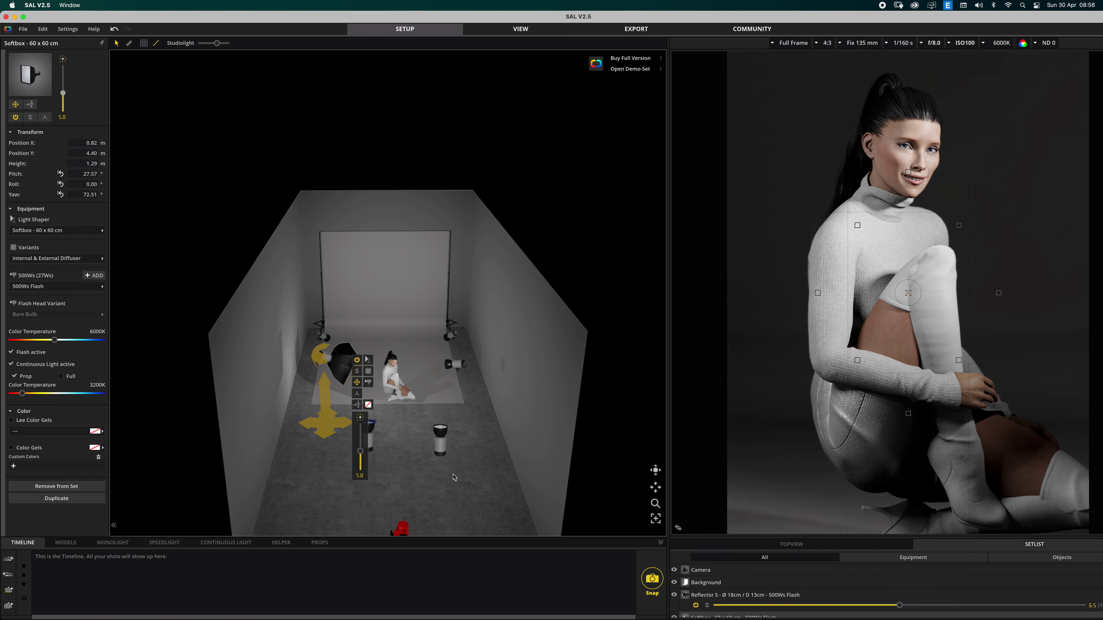
pyautogui.click(453, 506)
# - Check the magazine reference images in Photoshop, and switch on the reflector flash fitted with the 119 Dark Blue gel in SAL
pyautogui.moveTo(452, 507); pyautogui.dragTo(452, 496)
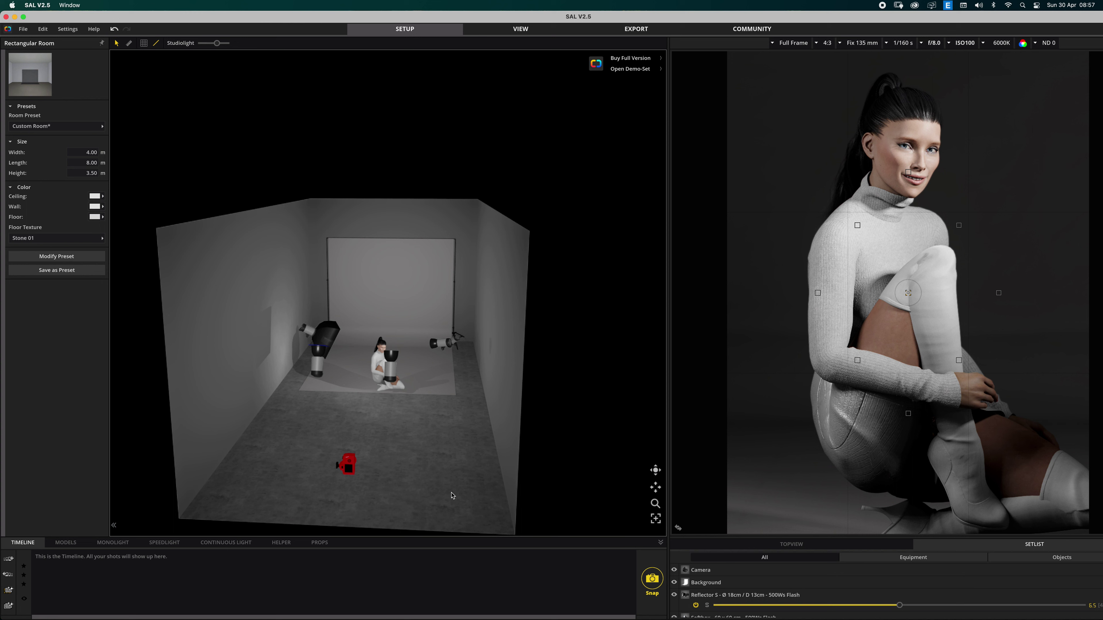
pyautogui.moveTo(444, 494); pyautogui.dragTo(371, 395, button='right')
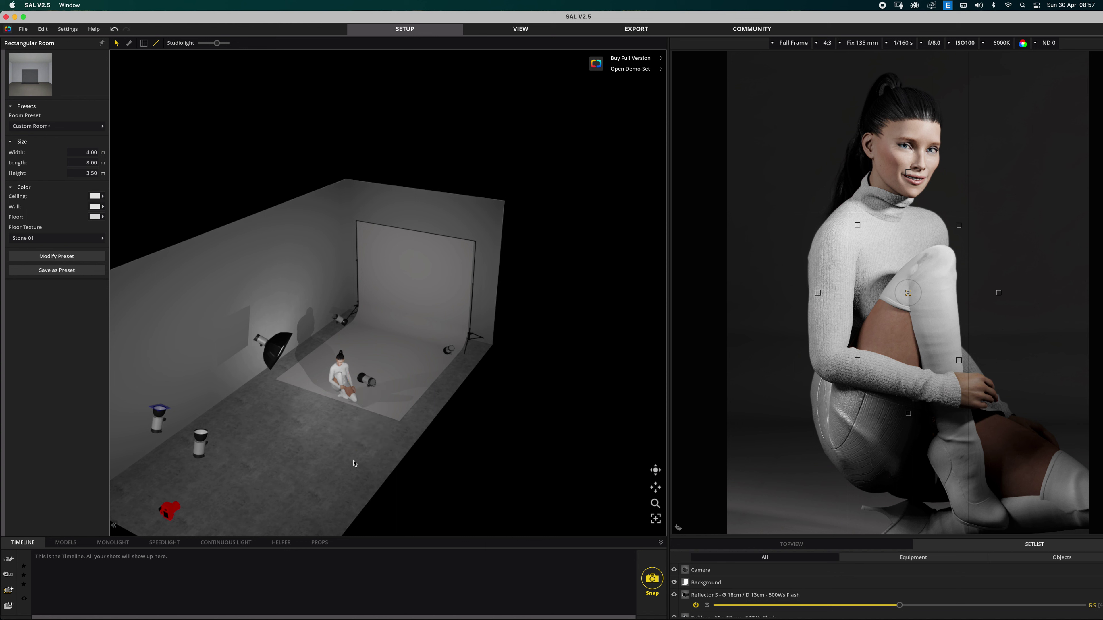
pyautogui.moveTo(350, 500); pyautogui.dragTo(393, 499, button='right')
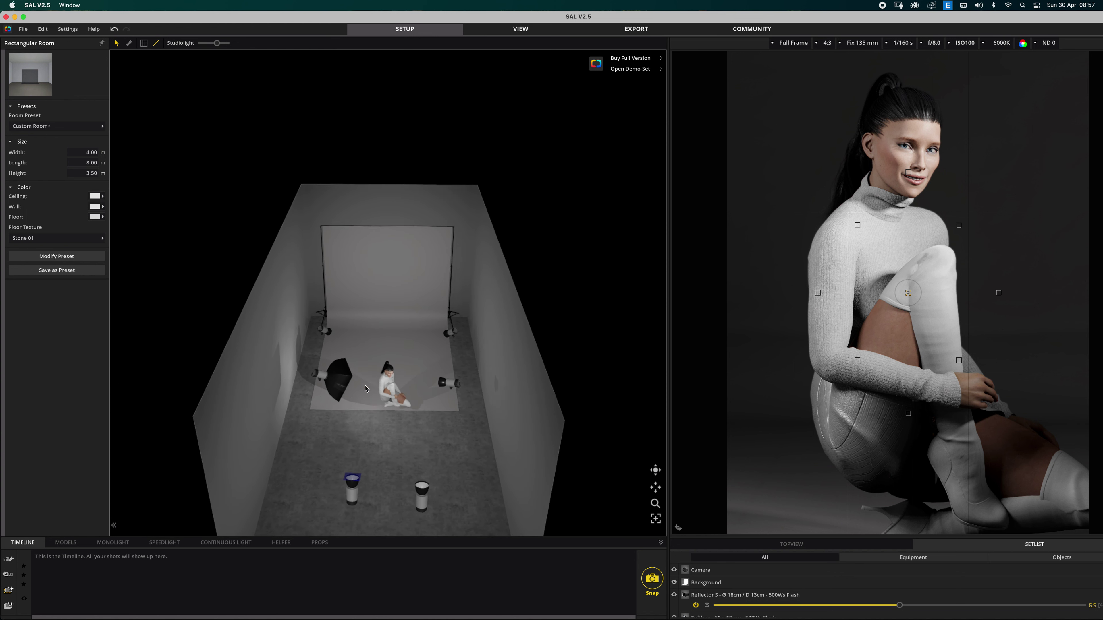
pyautogui.moveTo(477, 473); pyautogui.dragTo(474, 463, button='right')
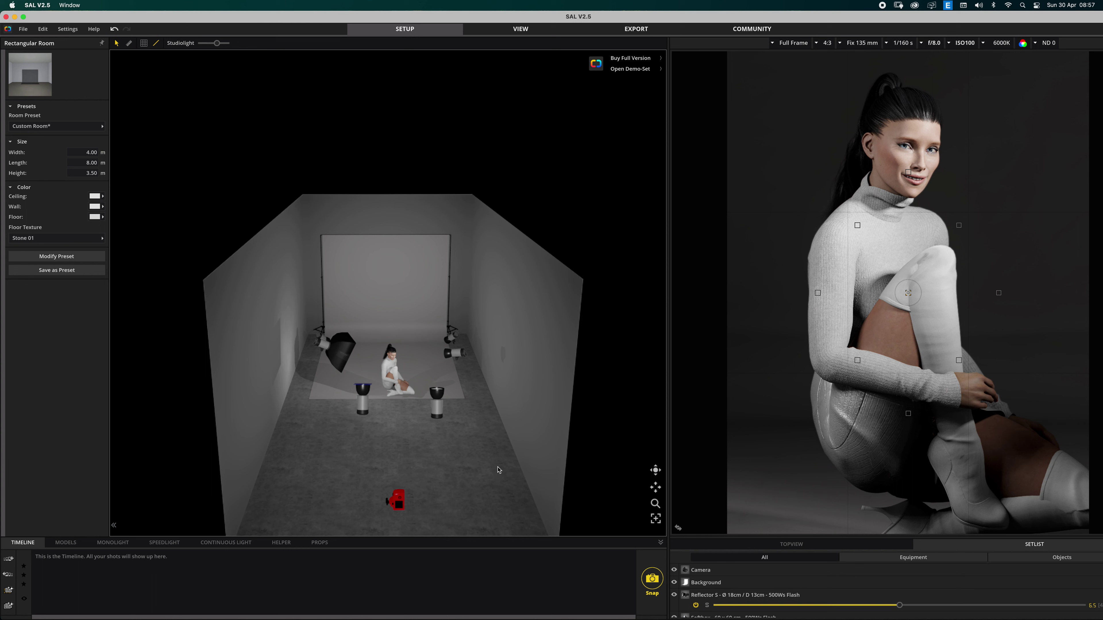
pyautogui.moveTo(498, 460); pyautogui.dragTo(499, 468)
pyautogui.click(362, 365)
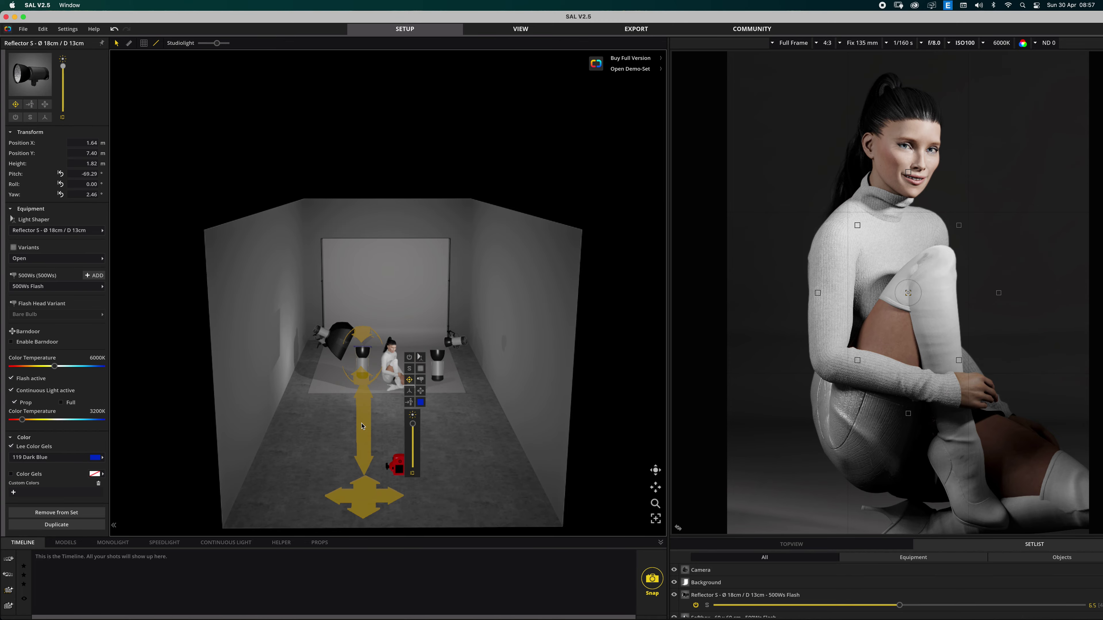
pyautogui.press('super+Tab')
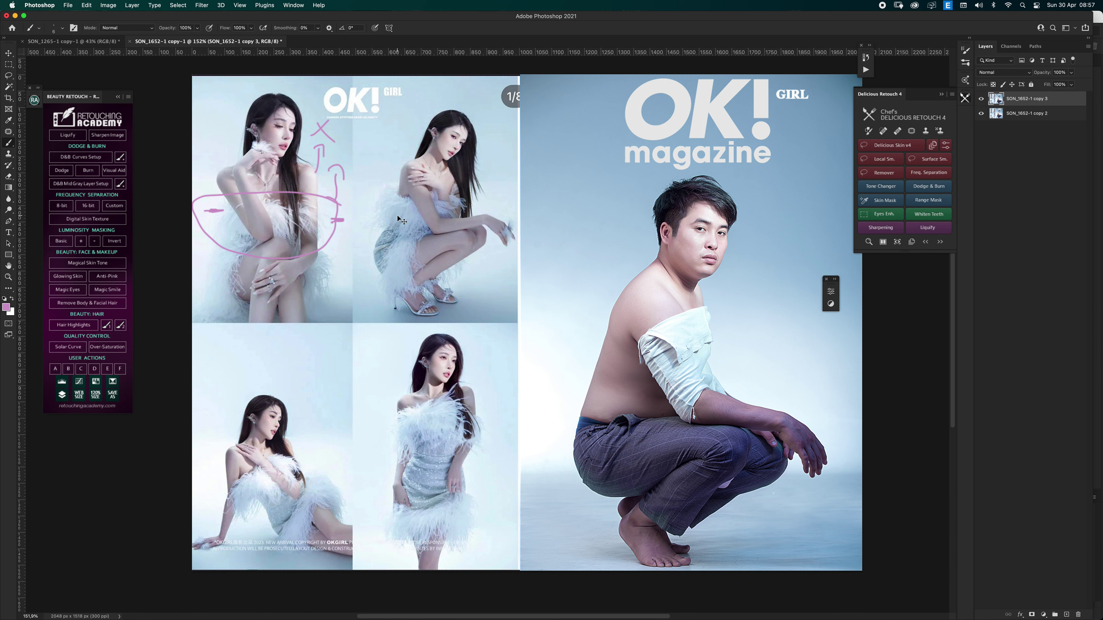
pyautogui.press('super+Tab')
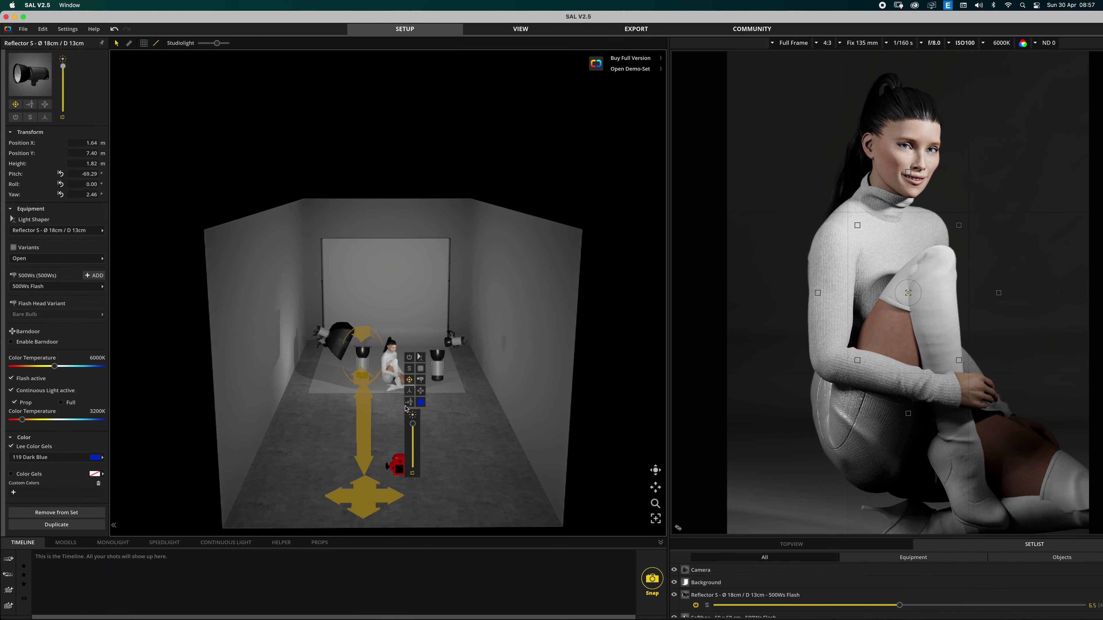
pyautogui.click(410, 359)
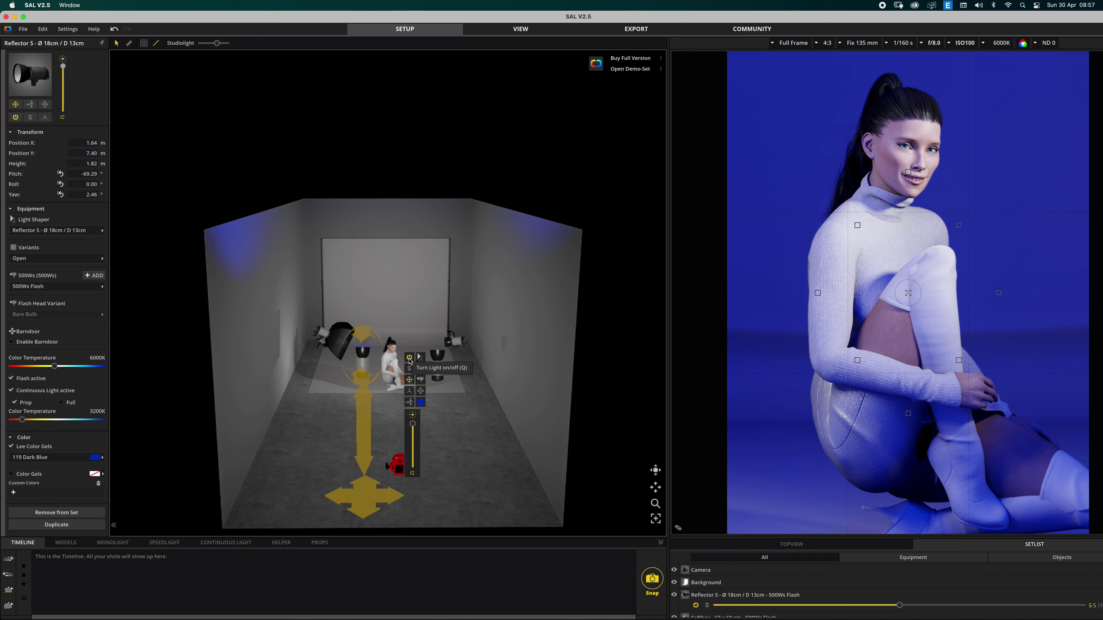
pyautogui.click(410, 358)
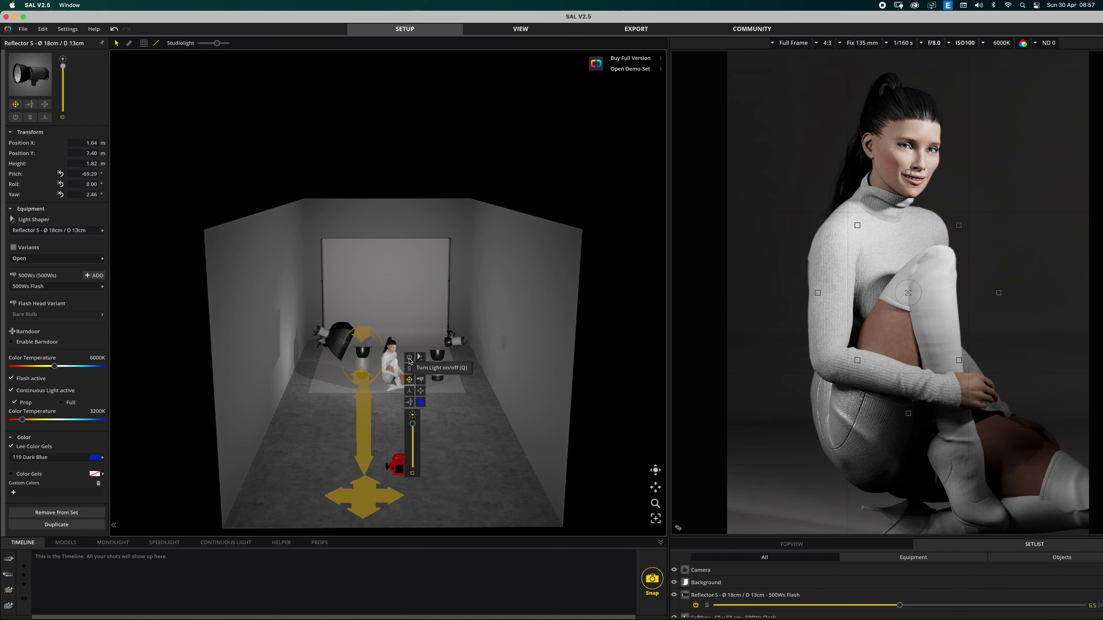
pyautogui.click(409, 358)
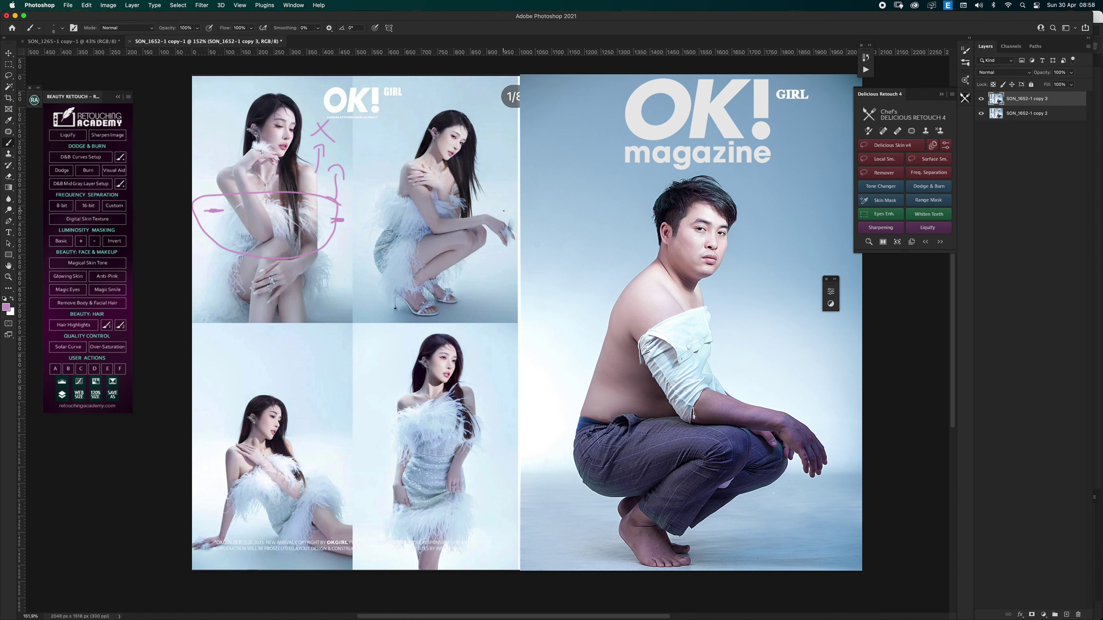
# - Compare the blue-lit render in SAL with the OK! magazine reference photos in Photoshop, hiding the Photoshop panels
pyautogui.press('super+Tab')
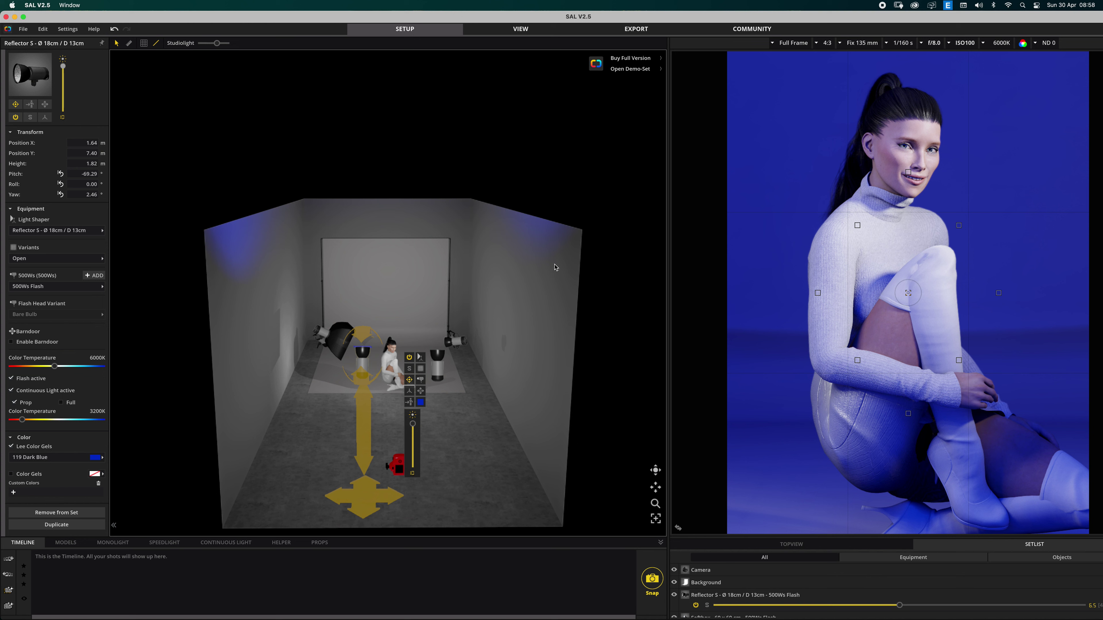
pyautogui.press('super+Tab')
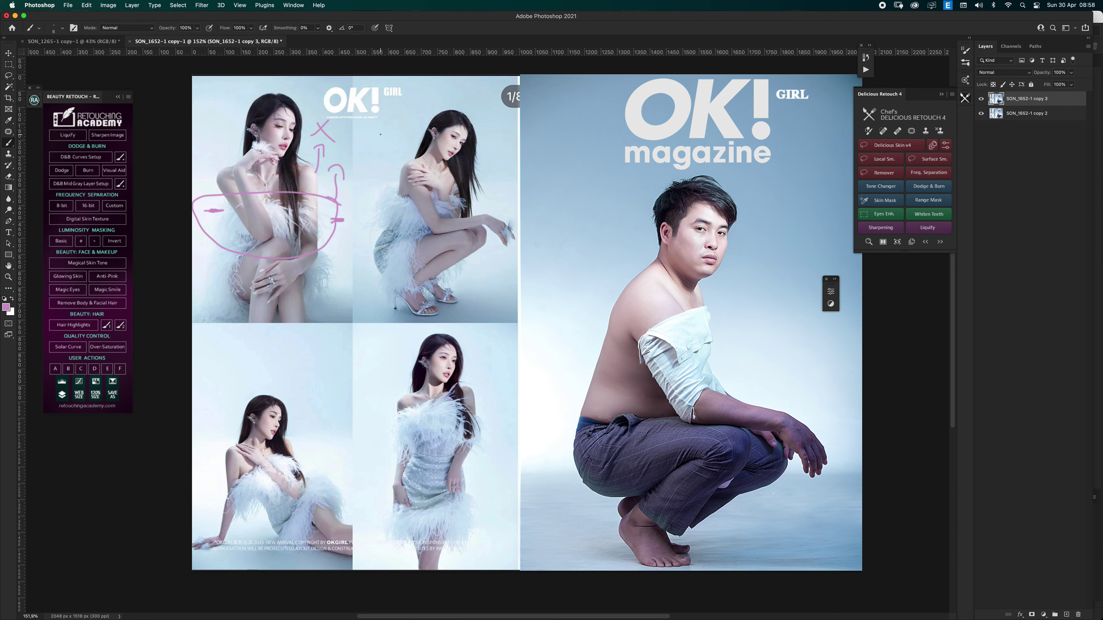
pyautogui.press('Tab')
pyautogui.press('super+Tab')
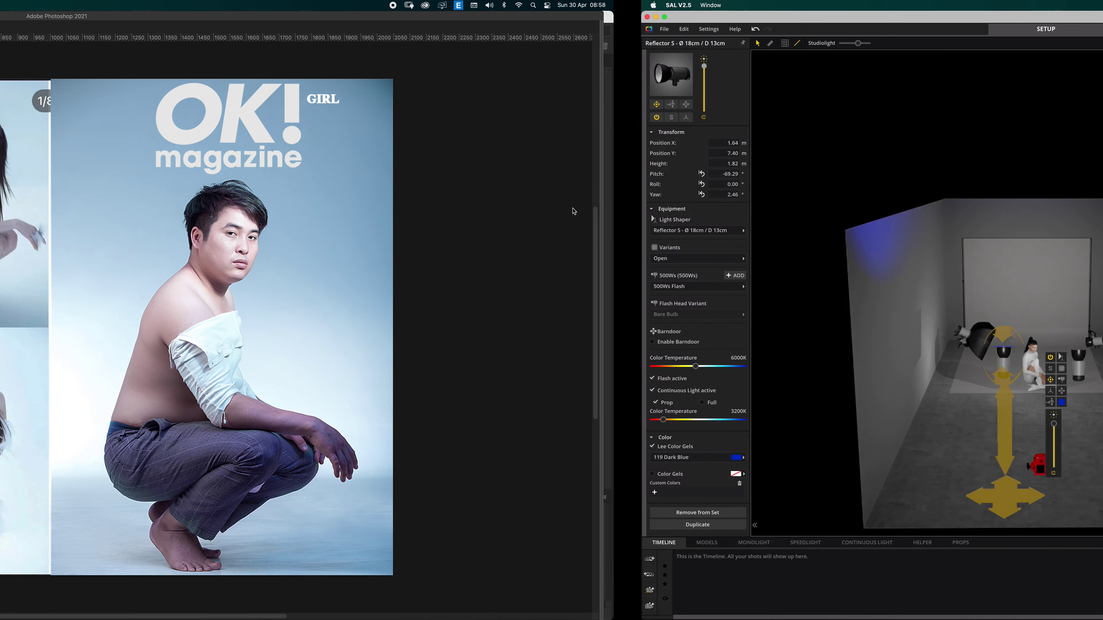
pyautogui.press('super+Tab')
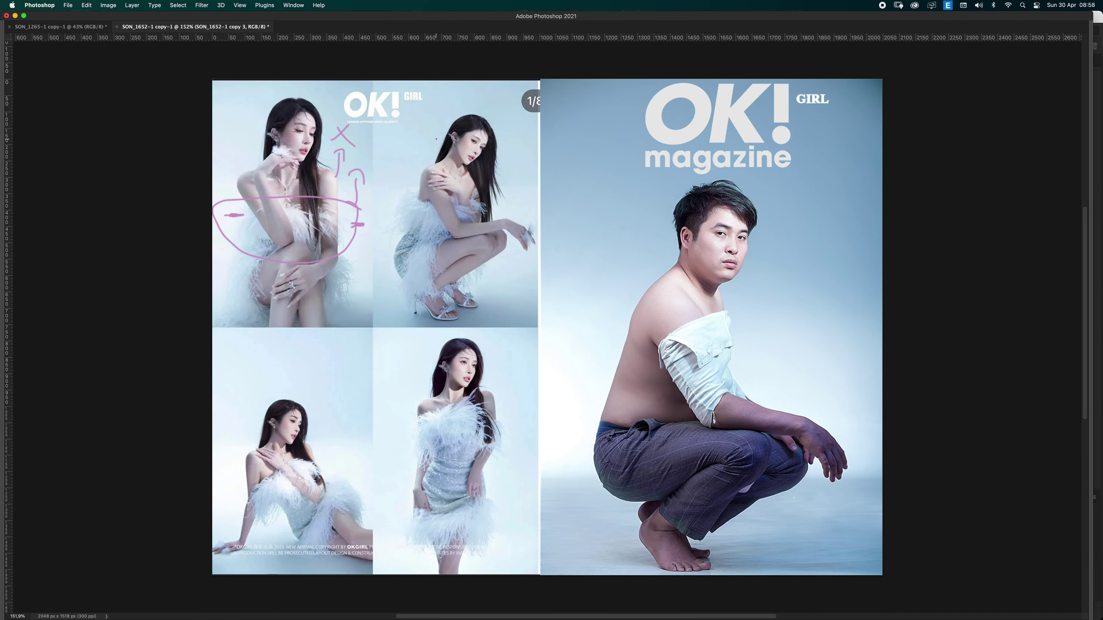
pyautogui.press('super+Tab')
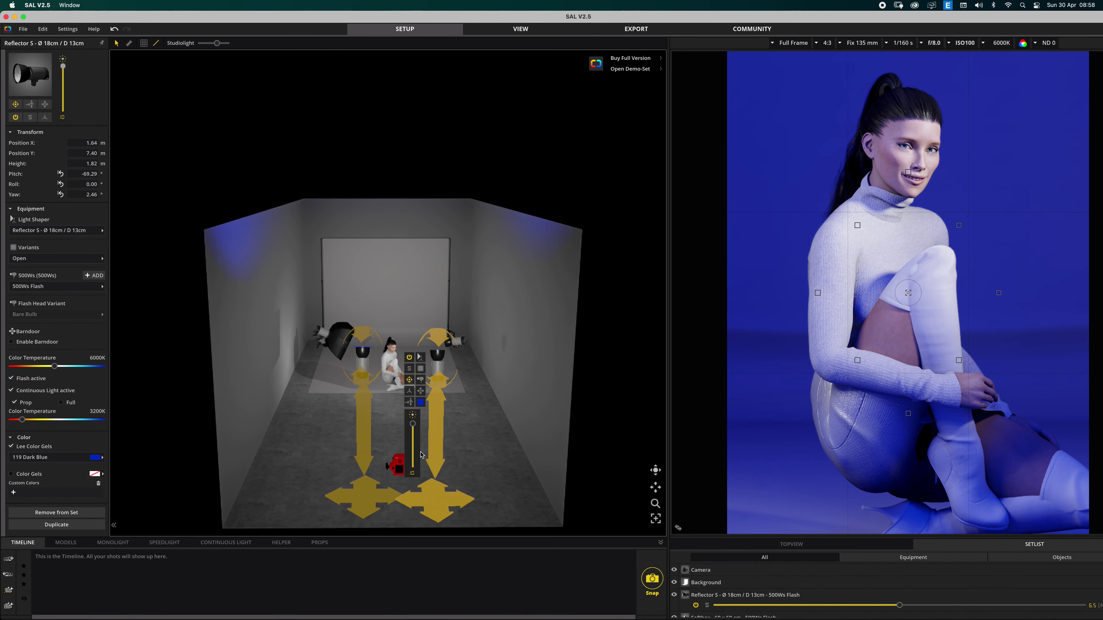
# - Switch on the ungelled reflector flash next to the blue-gelled one
pyautogui.click(443, 427)
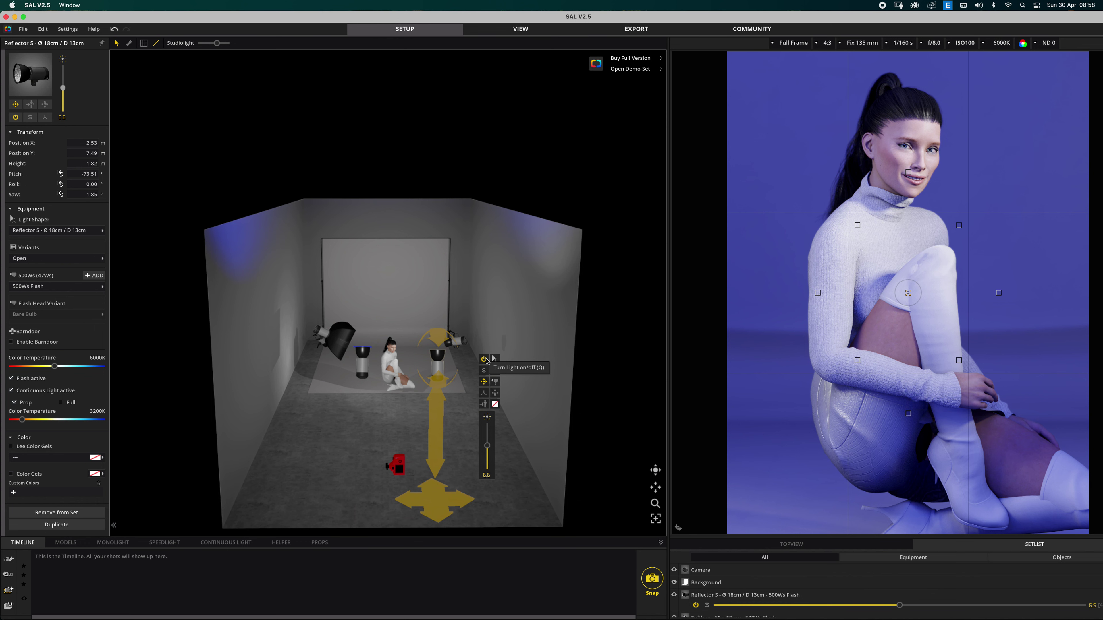
pyautogui.click(513, 467)
# - Try the ungelled reflector flash at a power of 9.2 and at a much lower power, and undo the power change
pyautogui.click(443, 395)
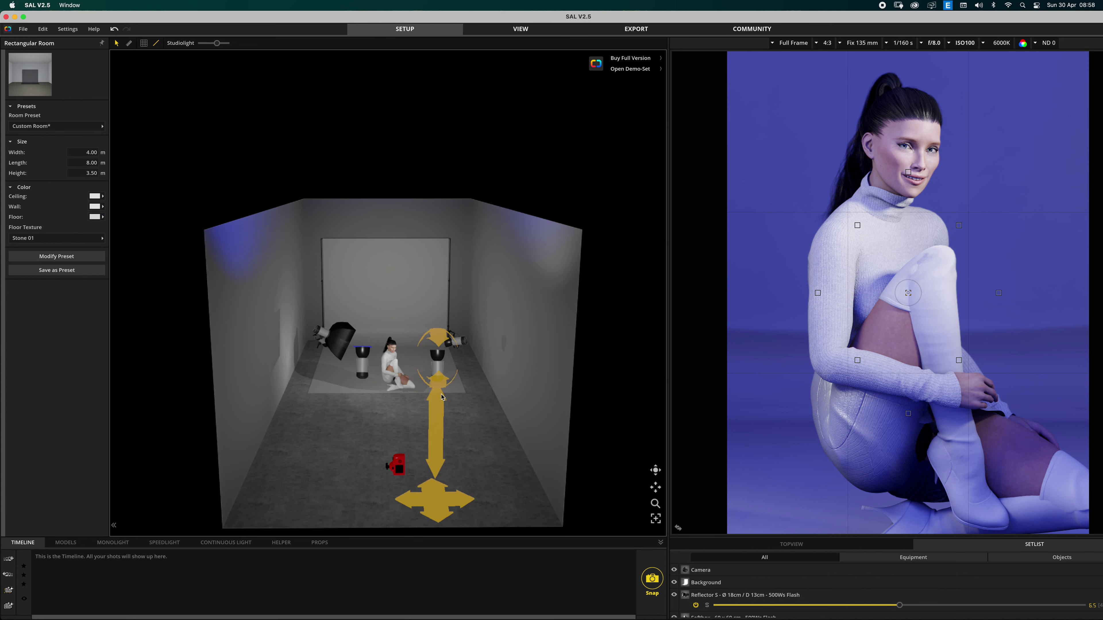
pyautogui.moveTo(487, 450); pyautogui.dragTo(489, 434)
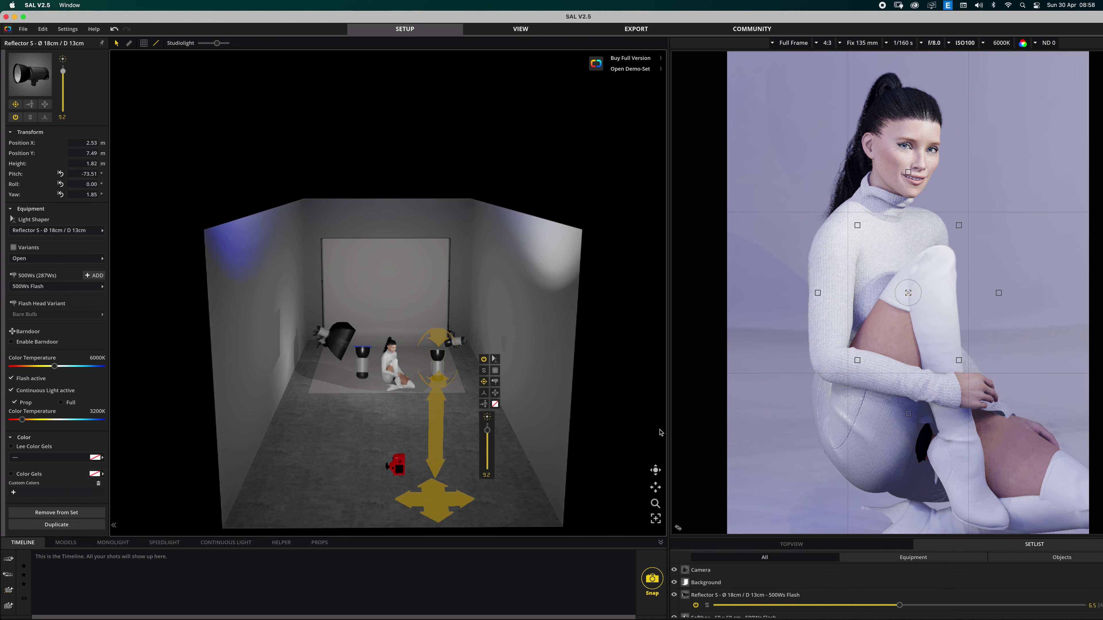
pyautogui.moveTo(492, 442); pyautogui.dragTo(488, 465)
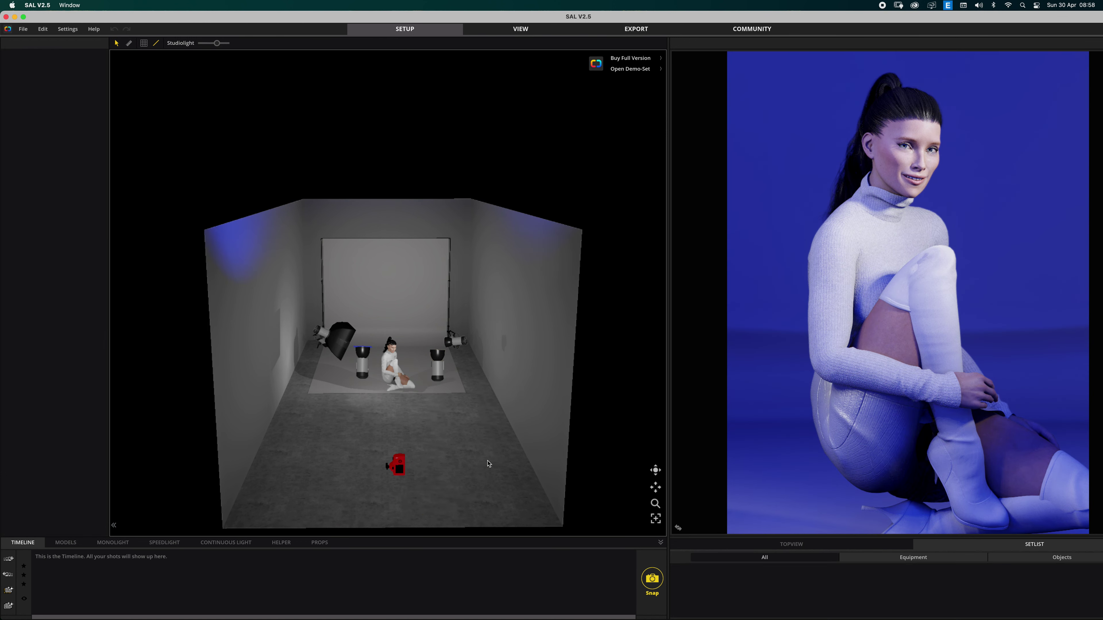
pyautogui.press('super+z')
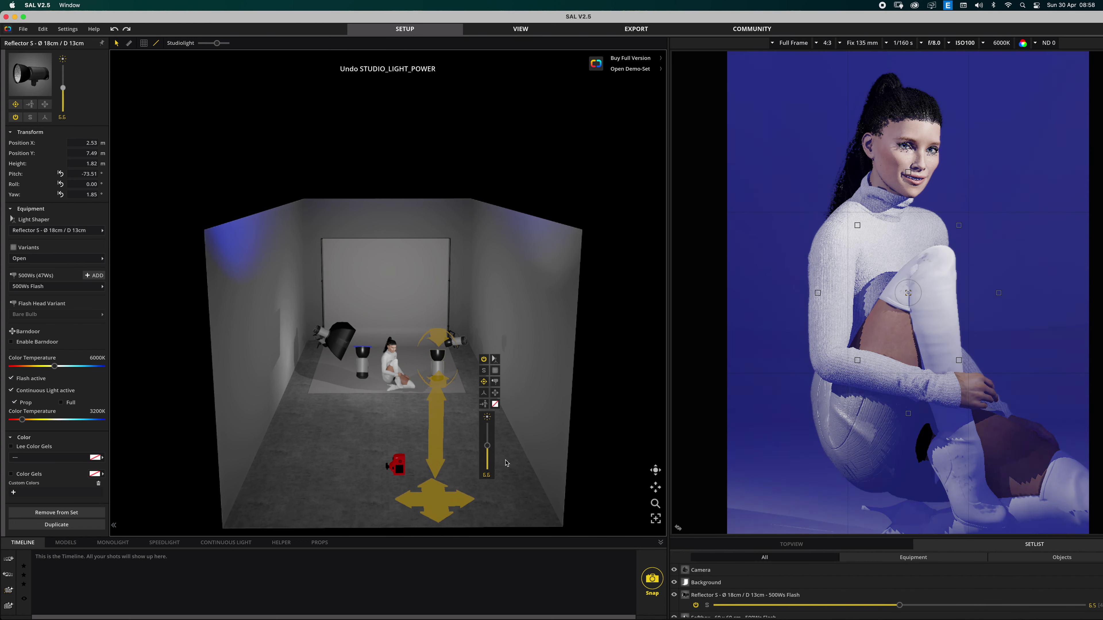
pyautogui.click(300, 484)
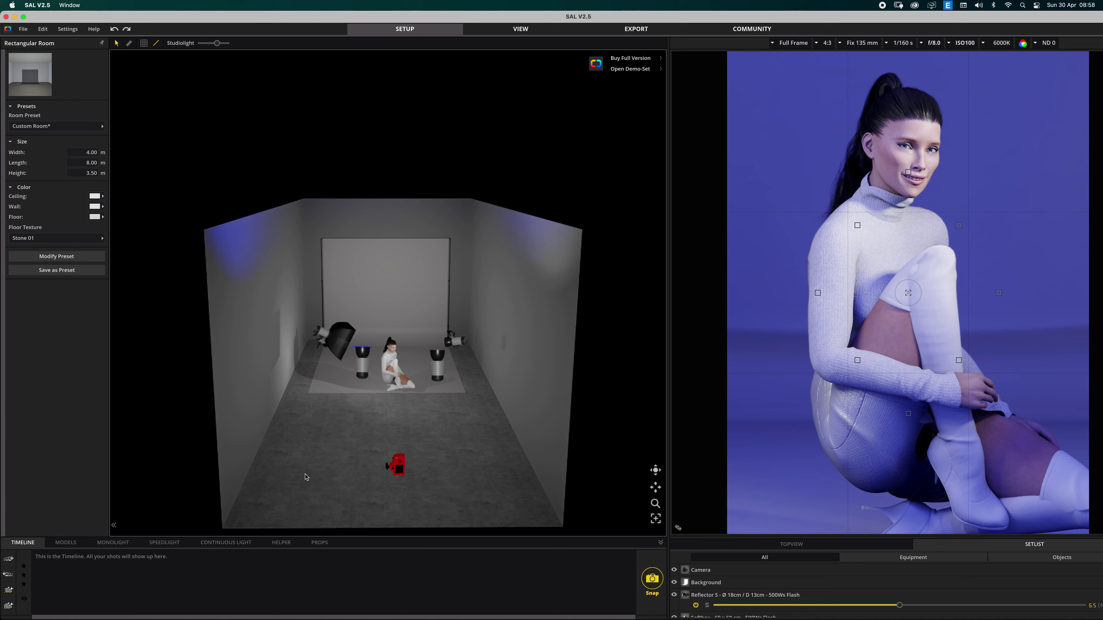
# - Inspect the settings of the two reflector flashes by the backdrop and of the blue-gelled flash
pyautogui.moveTo(467, 438); pyautogui.dragTo(459, 465, button='right')
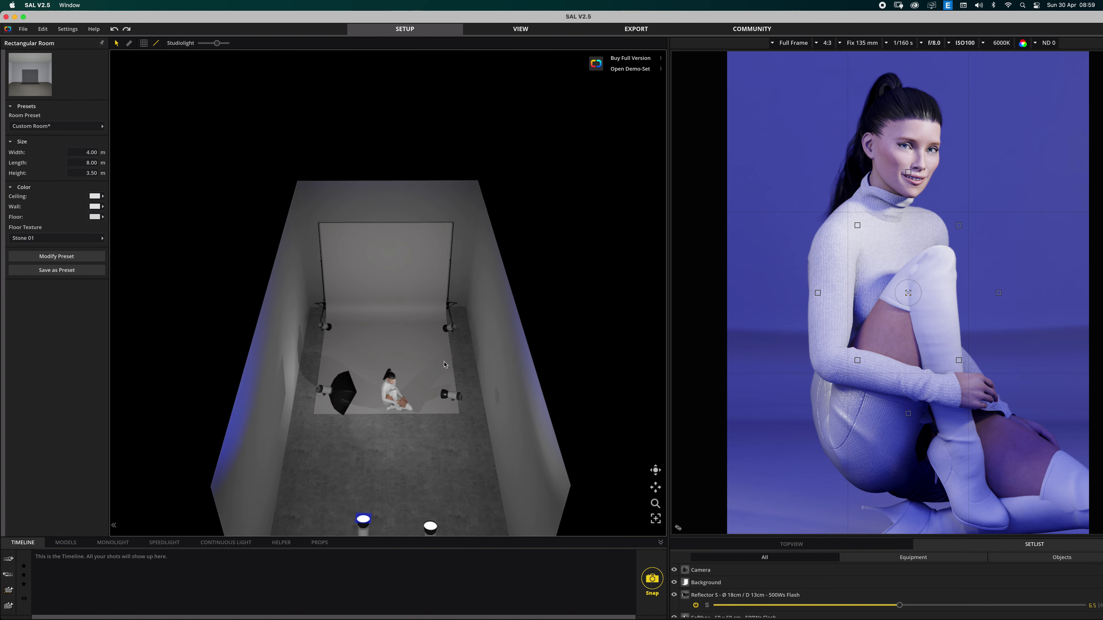
pyautogui.click(450, 330)
pyautogui.click(325, 333)
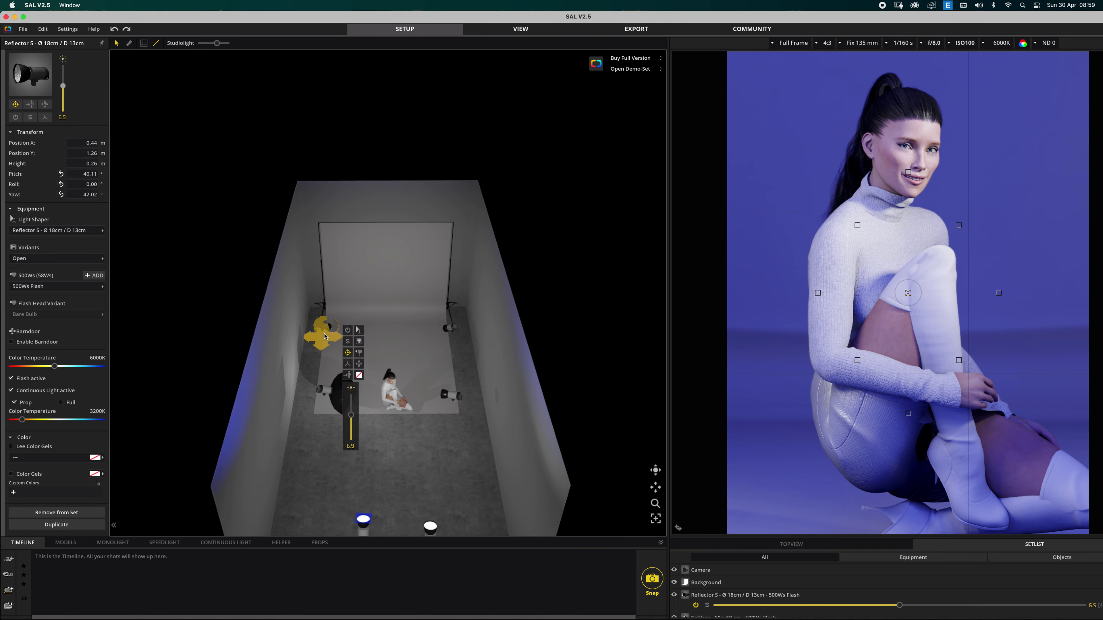
pyautogui.moveTo(475, 472); pyautogui.dragTo(382, 461, button='right')
pyautogui.click(380, 463)
pyautogui.click(382, 464)
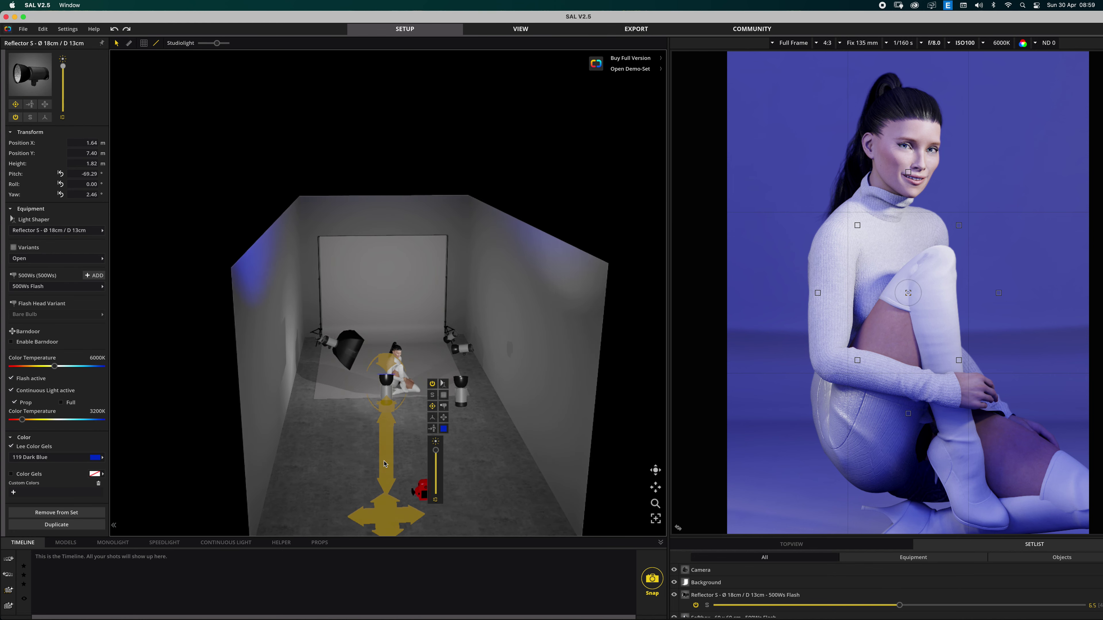
# - Switch the ungelled reflector flash off and back on to compare the render with only the blue-gelled flash added
pyautogui.click(462, 402)
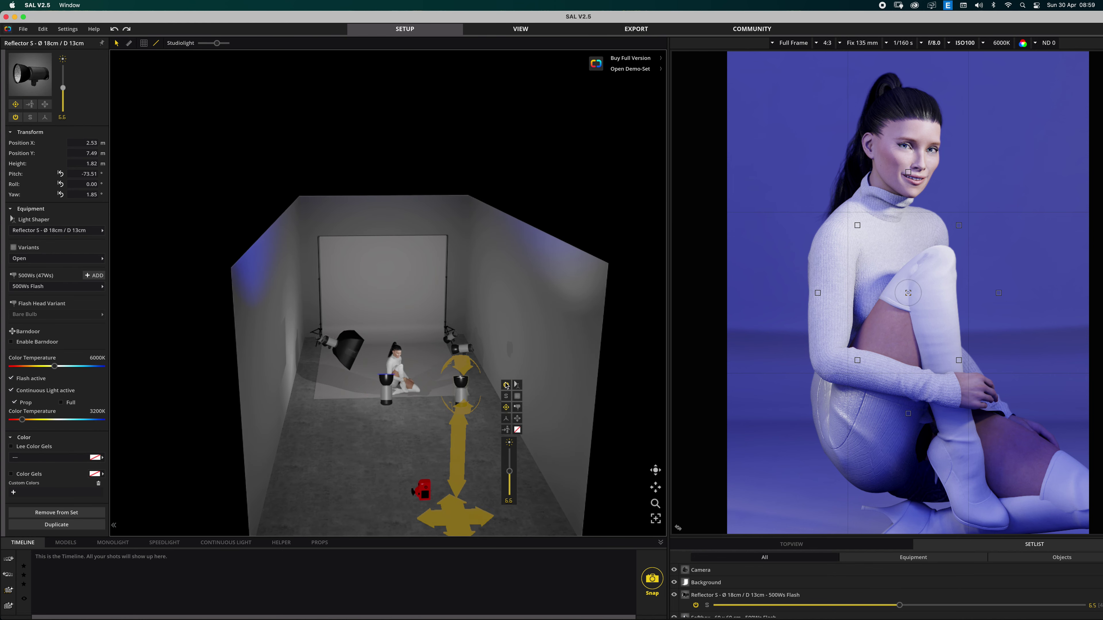
pyautogui.click(505, 384)
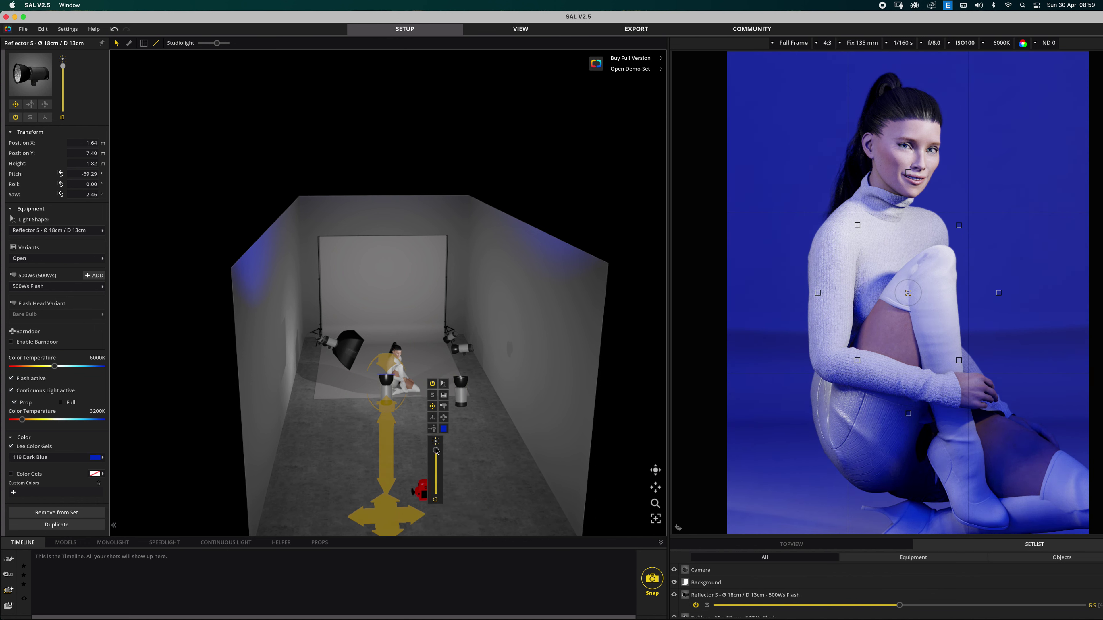
pyautogui.moveTo(436, 451)
pyautogui.mouseDown()
pyautogui.moveTo(436, 474)
pyautogui.moveTo(436, 450)
pyautogui.mouseUp()
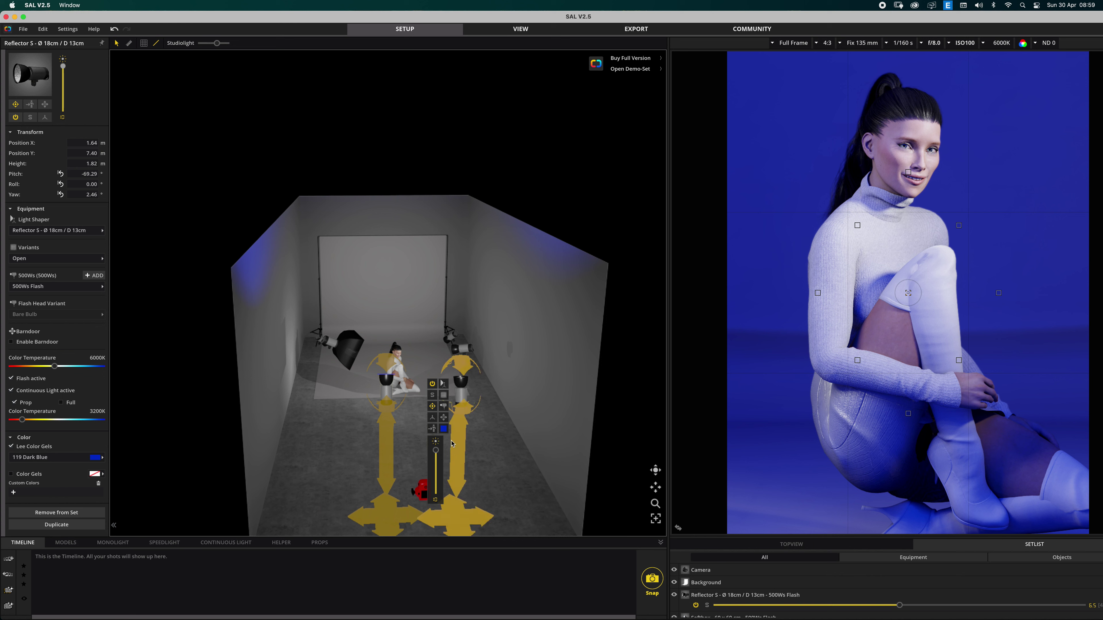
pyautogui.click(453, 441)
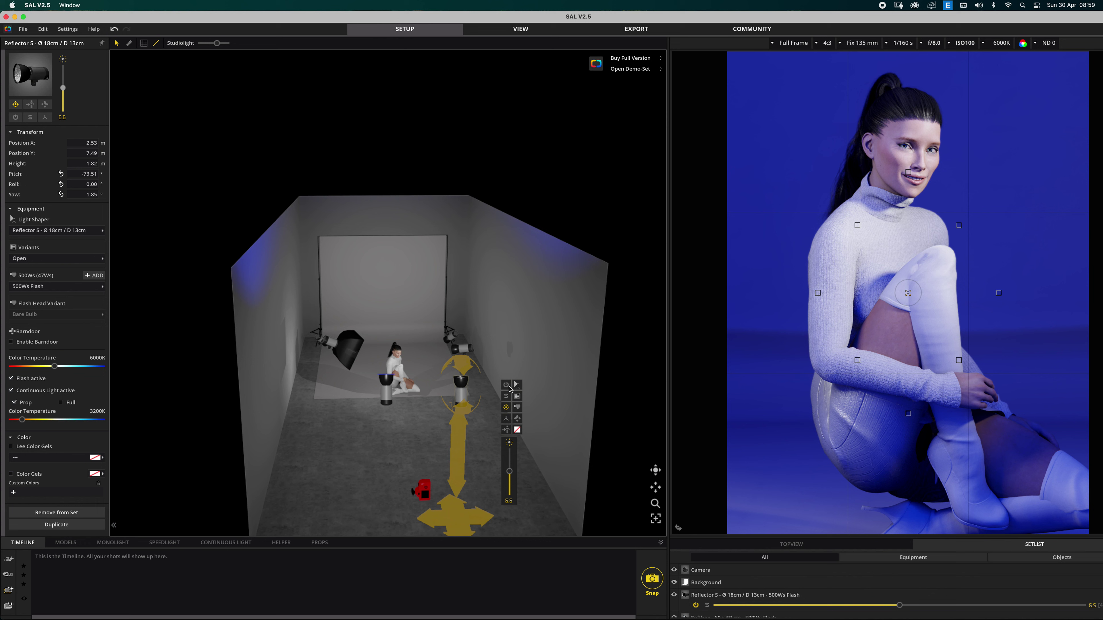
pyautogui.click(508, 387)
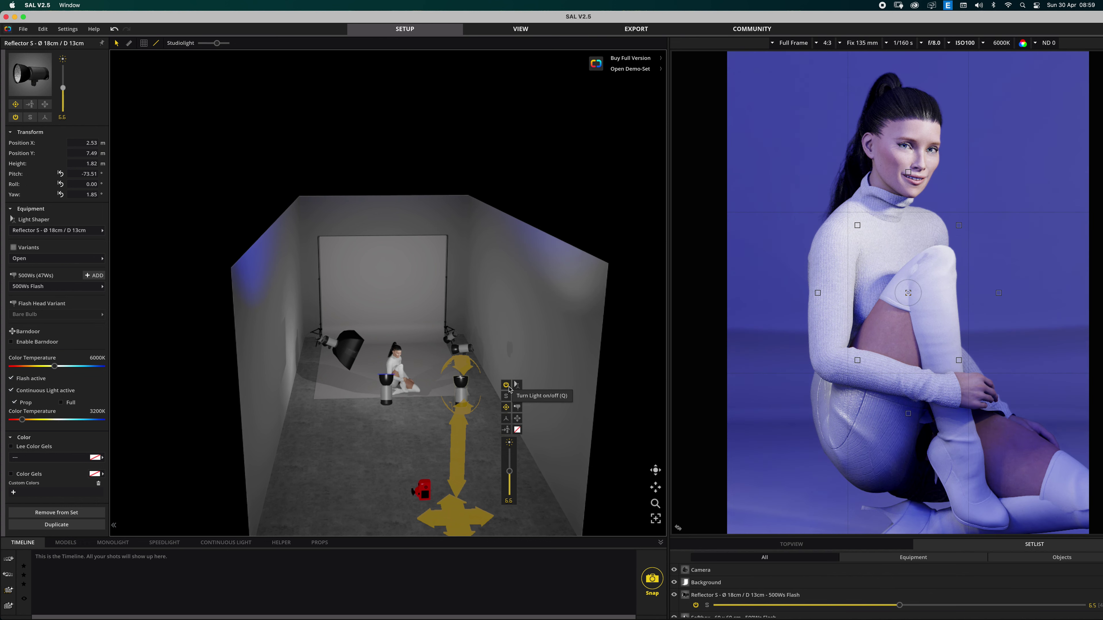
# - Switch on the two ungelled reflector flashes low on either side of the backdrop
pyautogui.click(341, 483)
pyautogui.moveTo(341, 483); pyautogui.dragTo(330, 391, button='right')
pyautogui.click(335, 373)
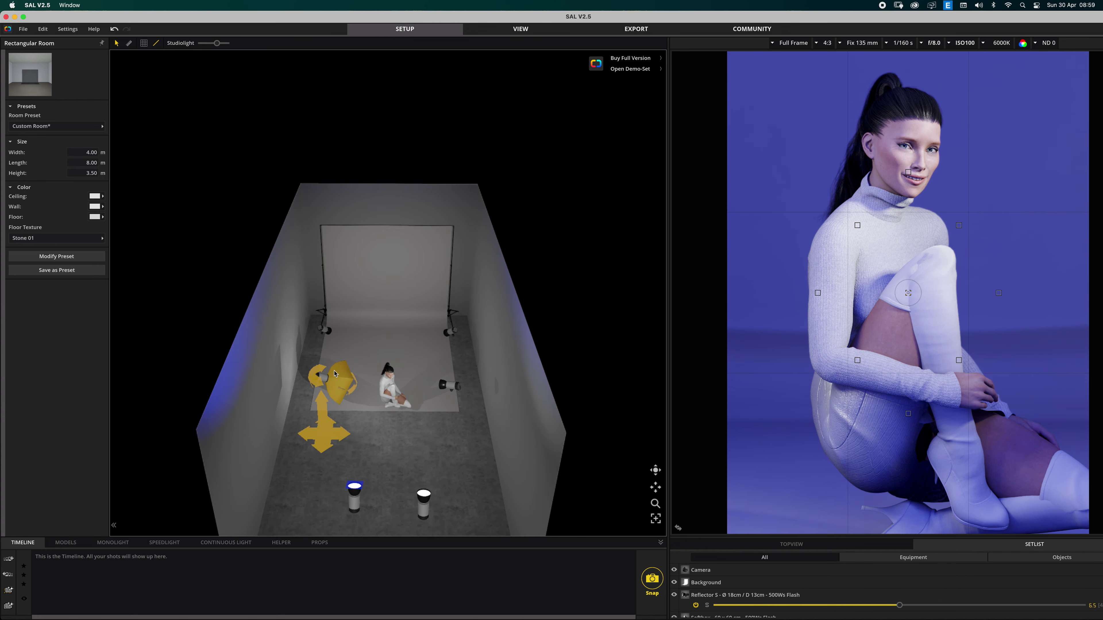
pyautogui.click(324, 331)
pyautogui.click(450, 334)
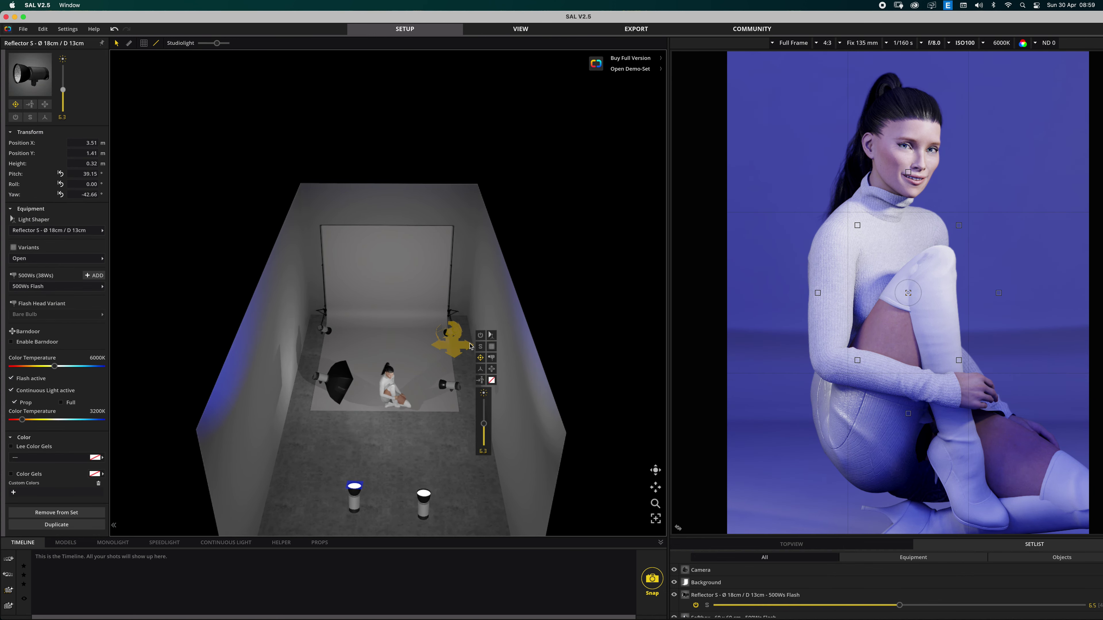
pyautogui.click(481, 335)
pyautogui.click(325, 331)
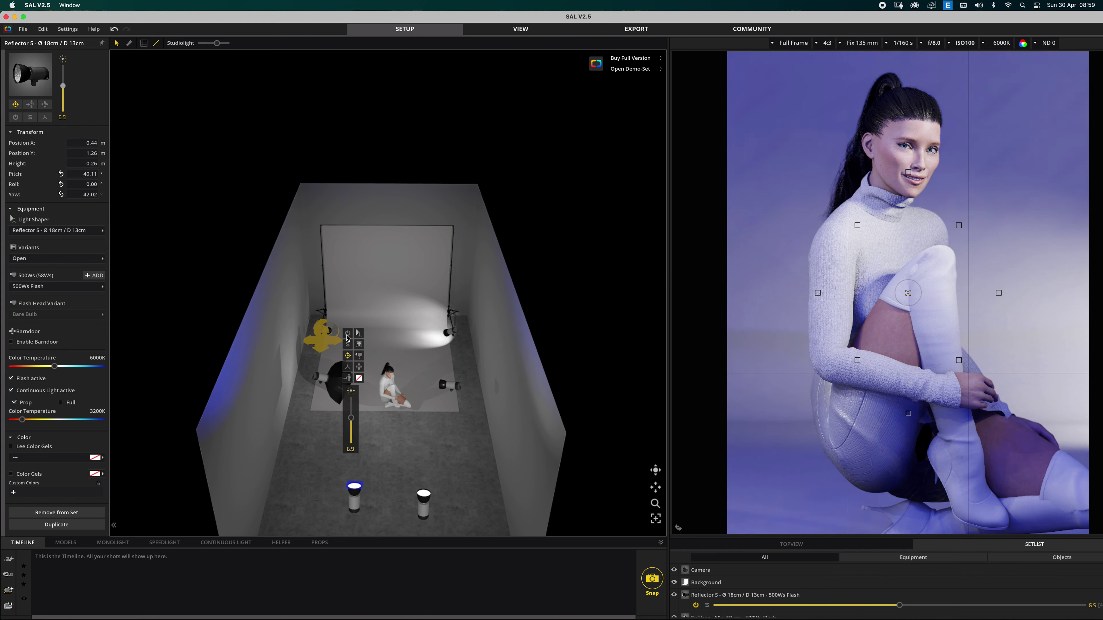
pyautogui.click(347, 334)
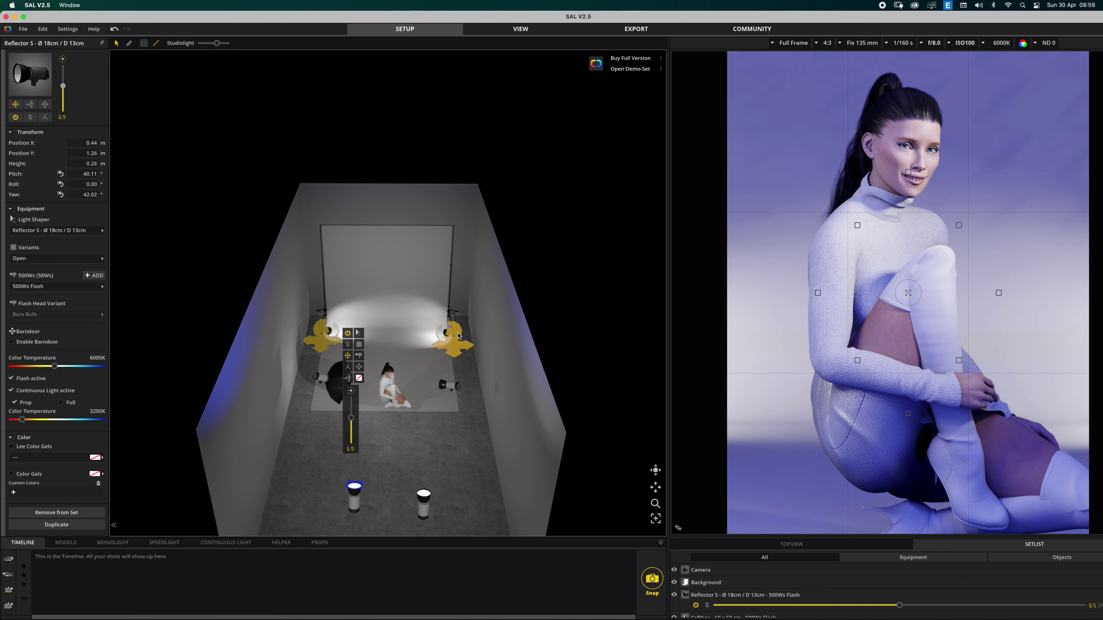
# - Try the Octaform Ø 80 cm as the light shaper on both backdrop flashes
pyautogui.click(453, 334)
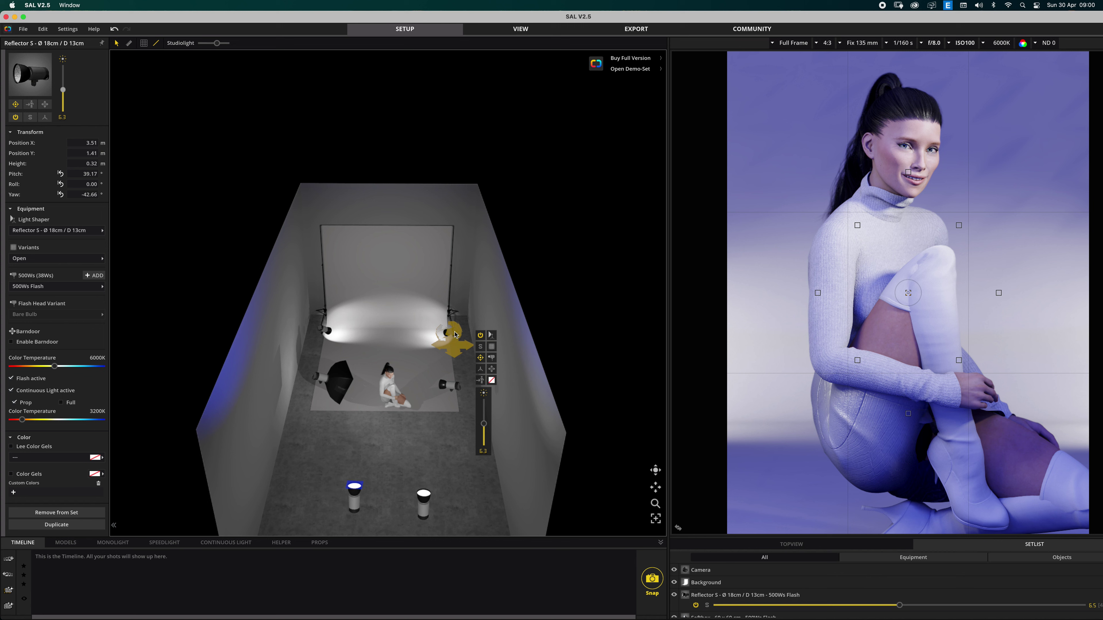
pyautogui.click(491, 338)
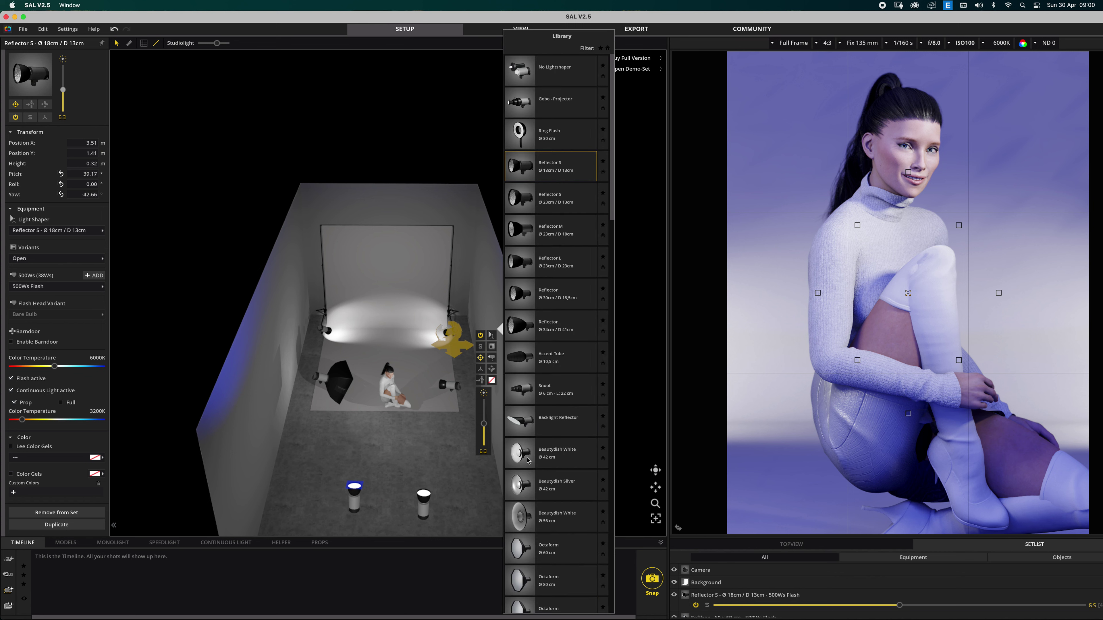
pyautogui.click(542, 580)
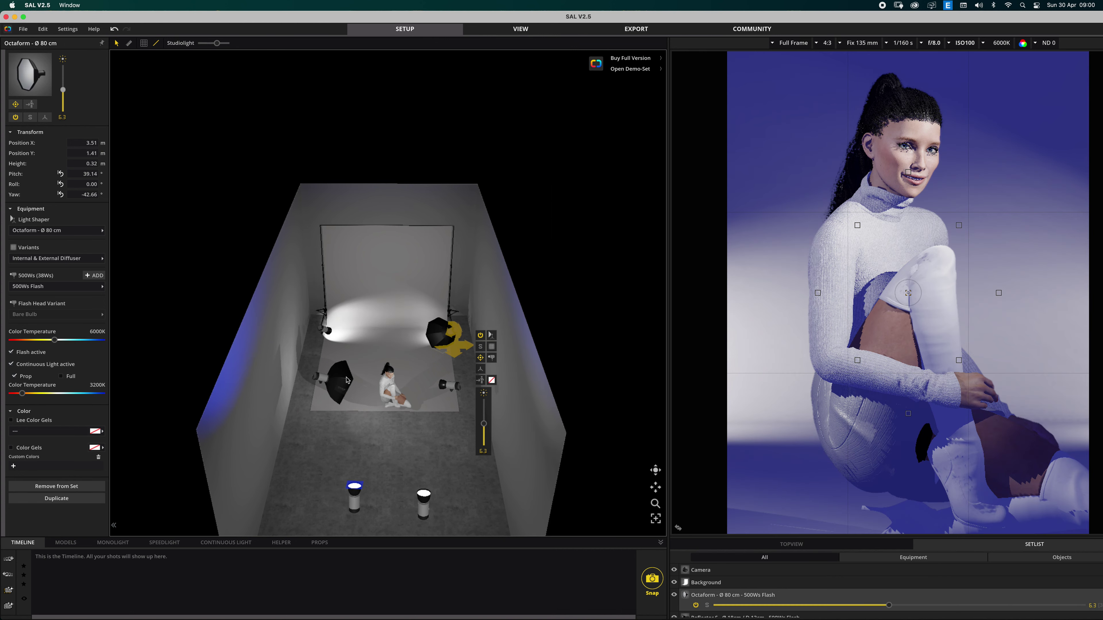
pyautogui.click(321, 333)
pyautogui.click(359, 336)
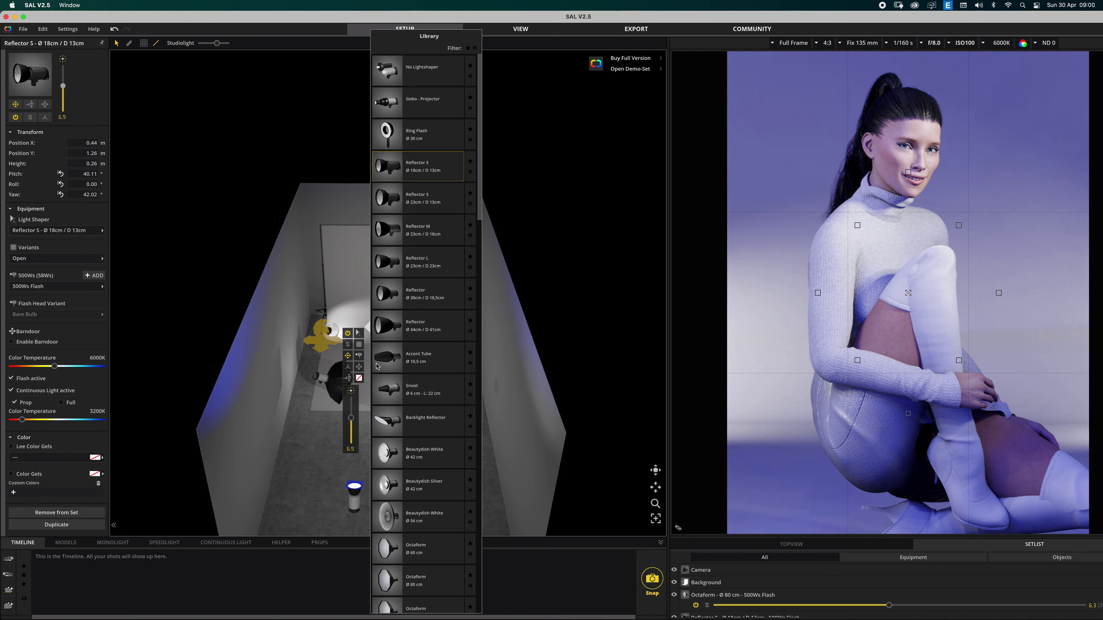
pyautogui.click(421, 580)
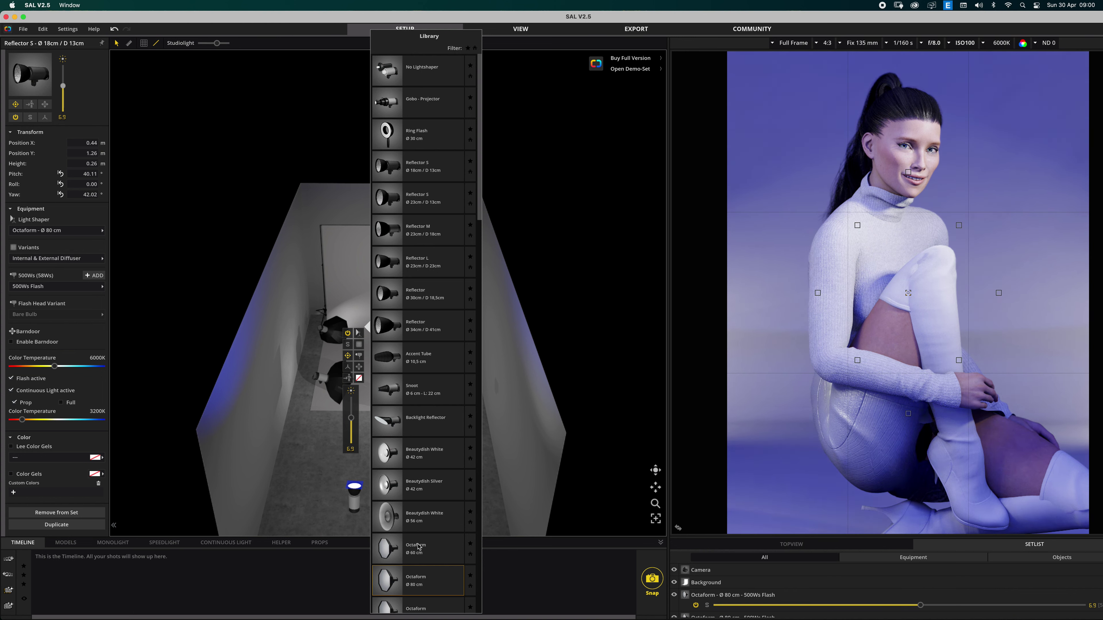
# - Set the light shaper of both backdrop flashes back to Reflector S, Ø 18cm / D 13cm
pyautogui.click(413, 170)
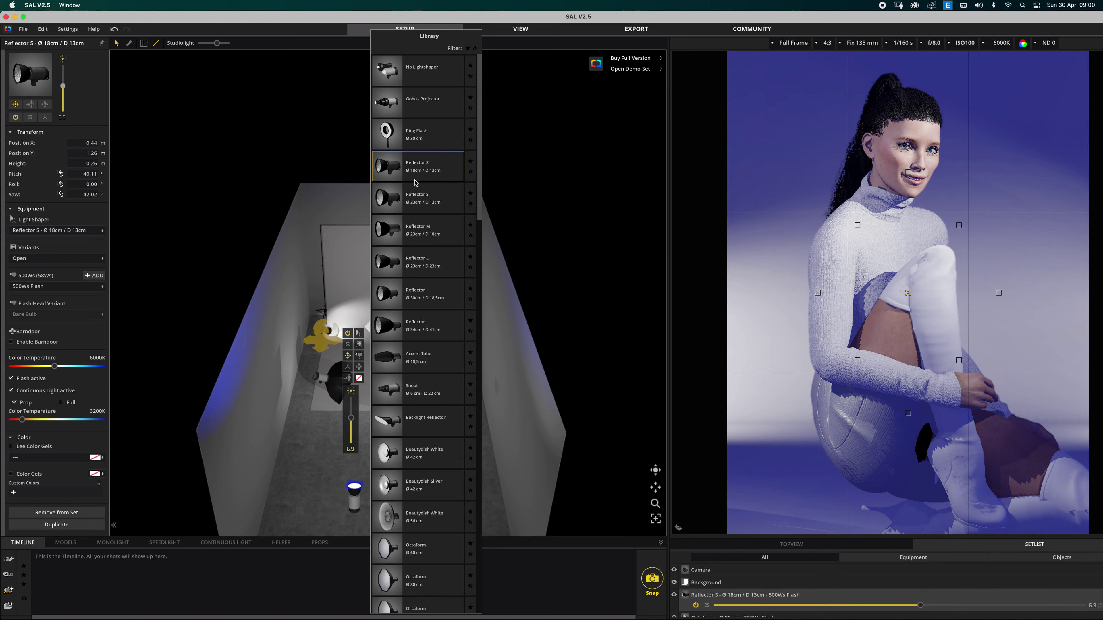
pyautogui.click(453, 338)
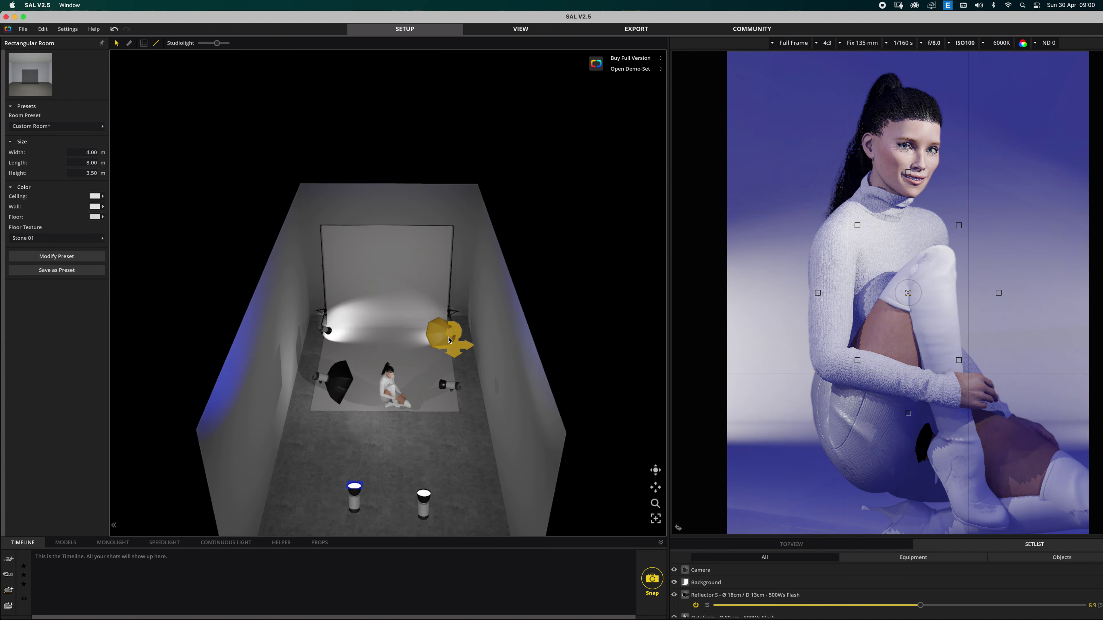
pyautogui.click(491, 335)
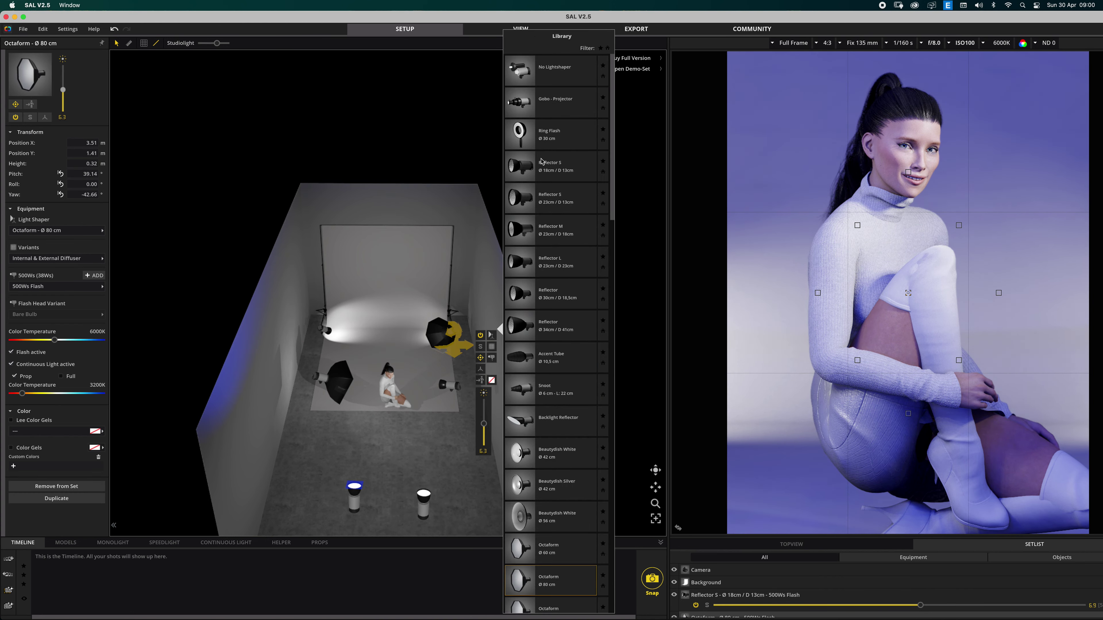
pyautogui.click(542, 165)
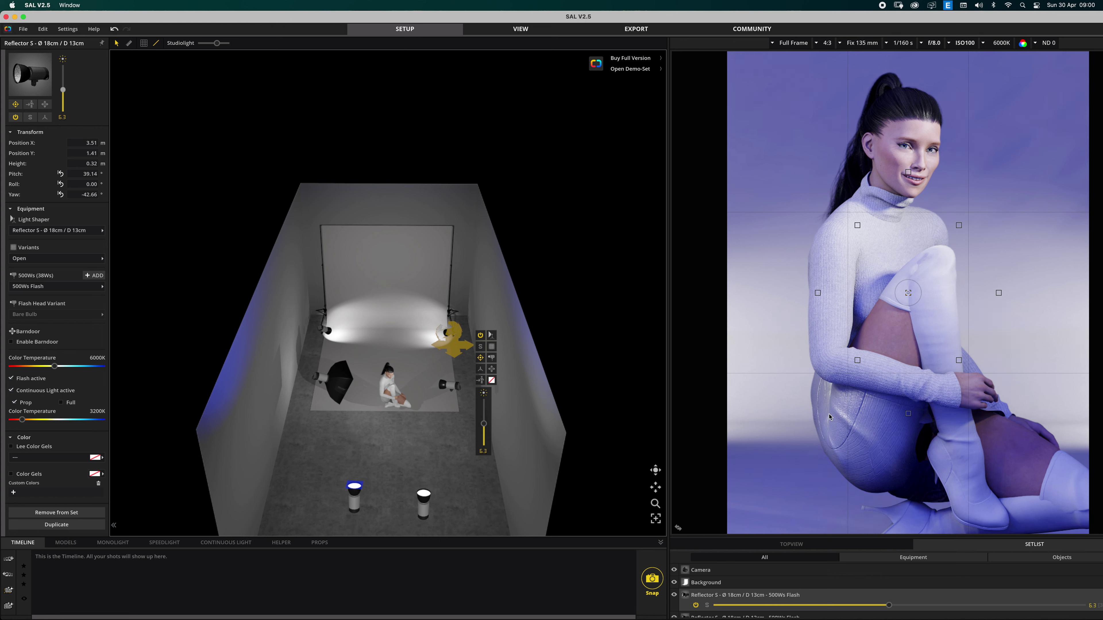
# - Try aiming the two backdrop flashes at pitches of about 10° and -1°, and undo the changes
pyautogui.click(448, 420)
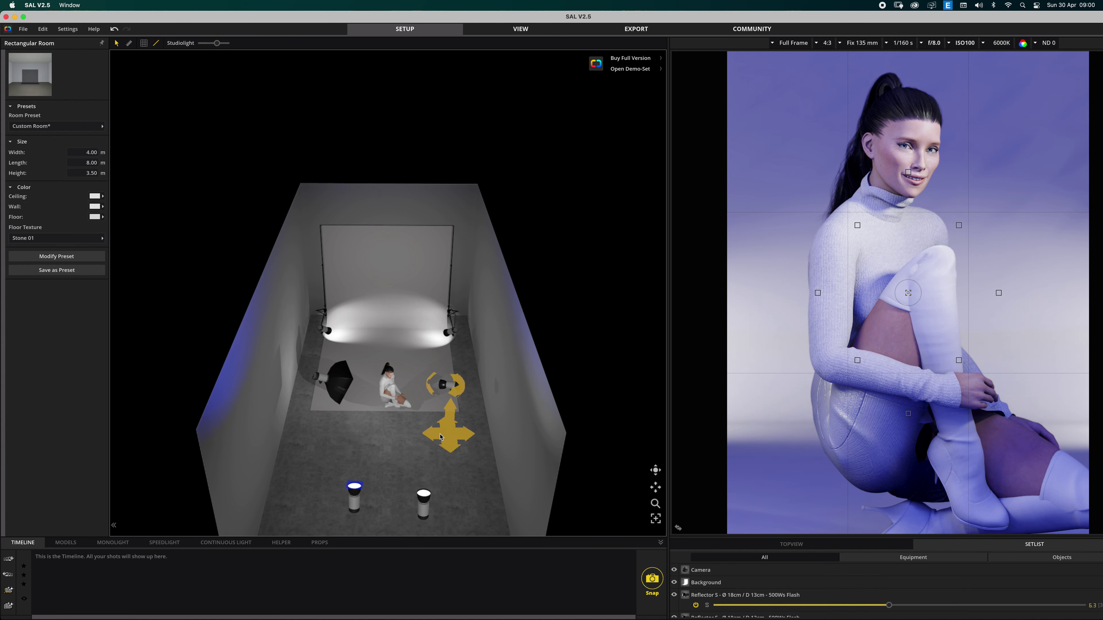
pyautogui.moveTo(456, 466); pyautogui.dragTo(472, 377, button='right')
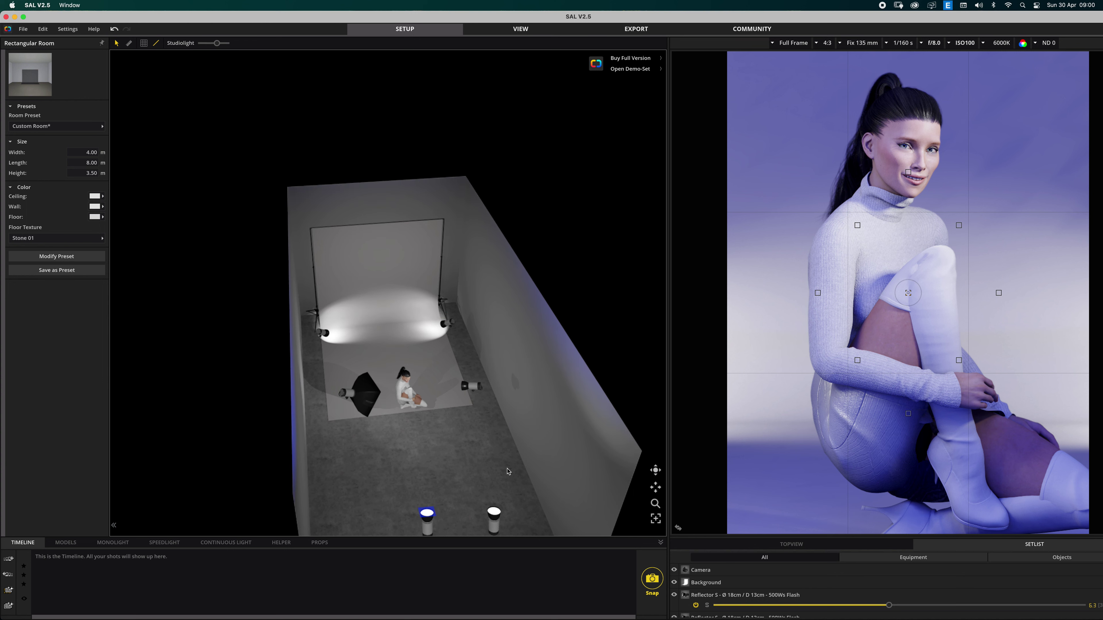
pyautogui.moveTo(527, 486); pyautogui.dragTo(491, 474, button='right')
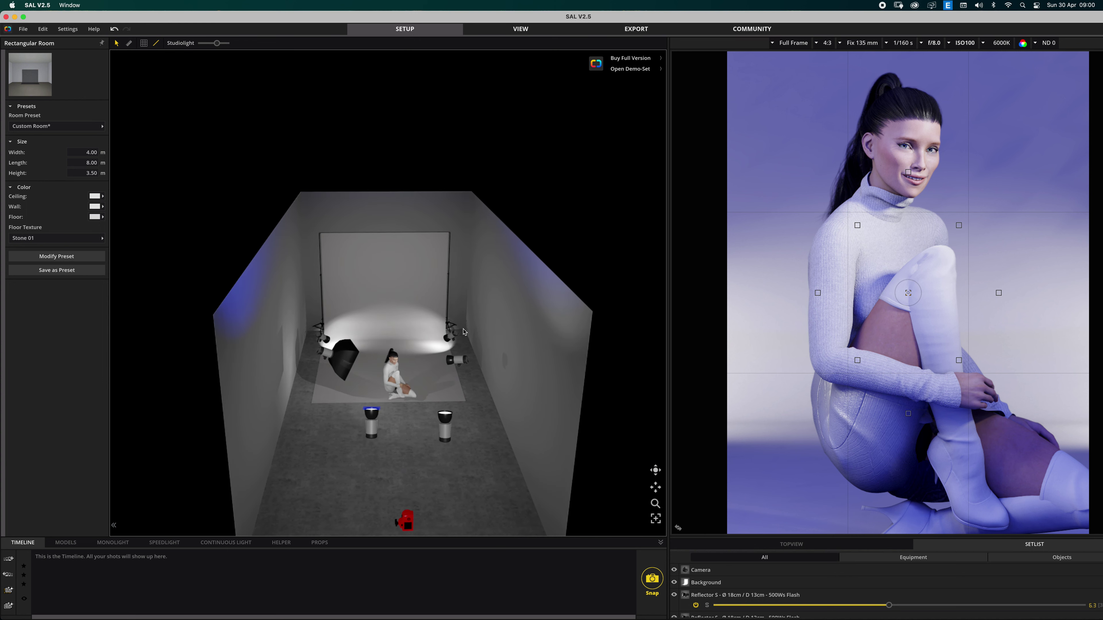
pyautogui.click(461, 338)
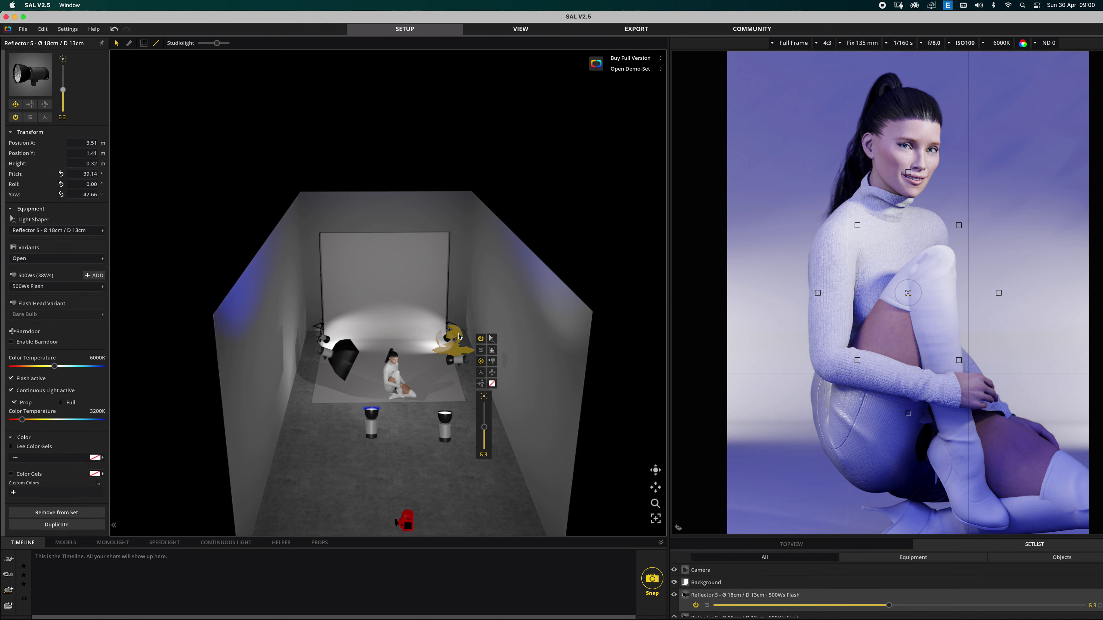
pyautogui.moveTo(459, 335); pyautogui.dragTo(606, 524)
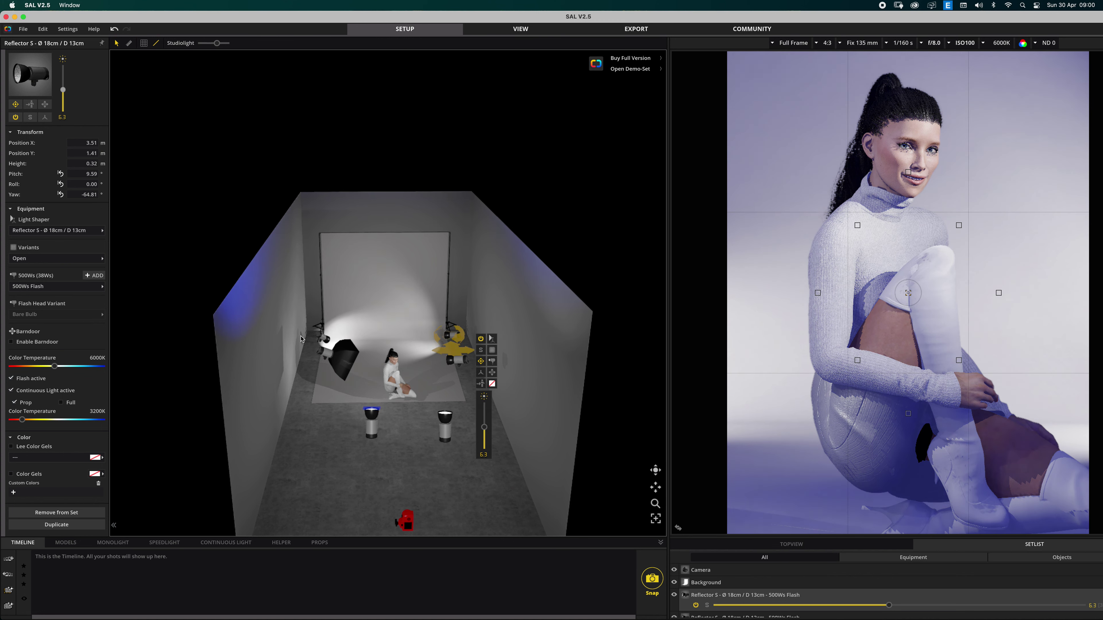
pyautogui.click(320, 344)
pyautogui.moveTo(320, 375); pyautogui.dragTo(363, 610)
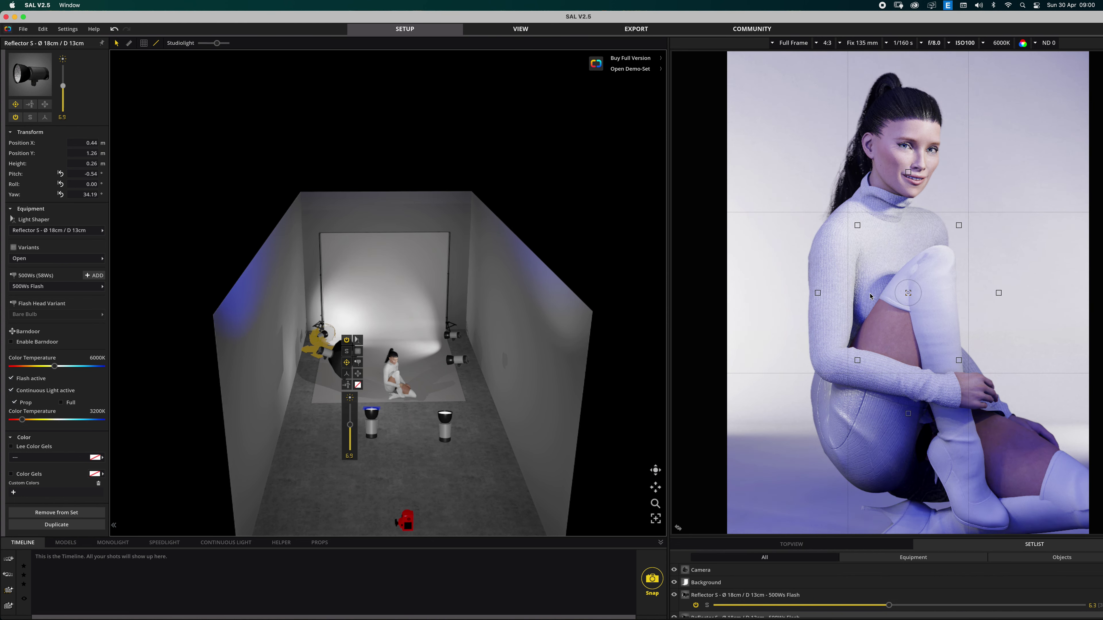
pyautogui.press('super+z')
pyautogui.press('super+z')
pyautogui.press('super+z')
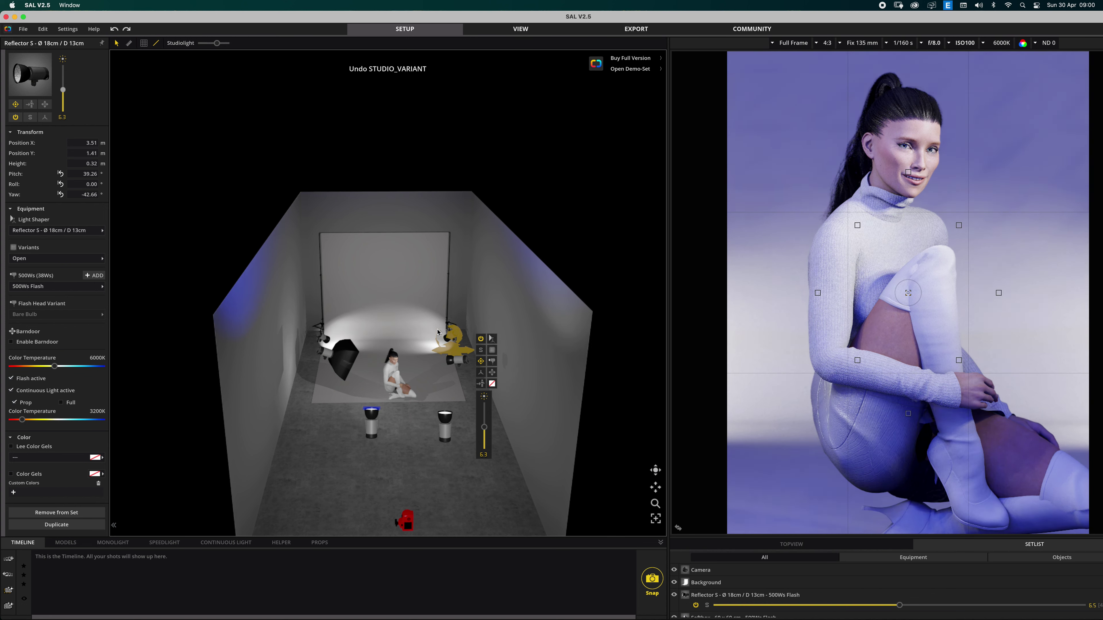
# - Re-aim the right-hand backdrop flash to a pitch of about 38° and a yaw of about -46°
pyautogui.moveTo(460, 337); pyautogui.dragTo(434, 344)
pyautogui.click(461, 339)
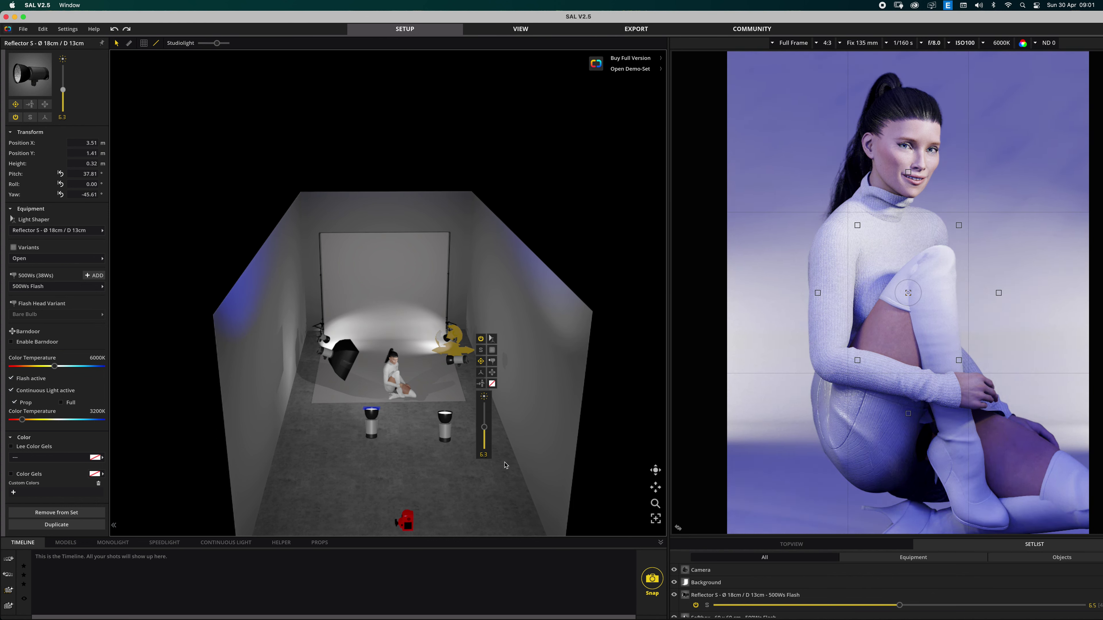
pyautogui.click(511, 482)
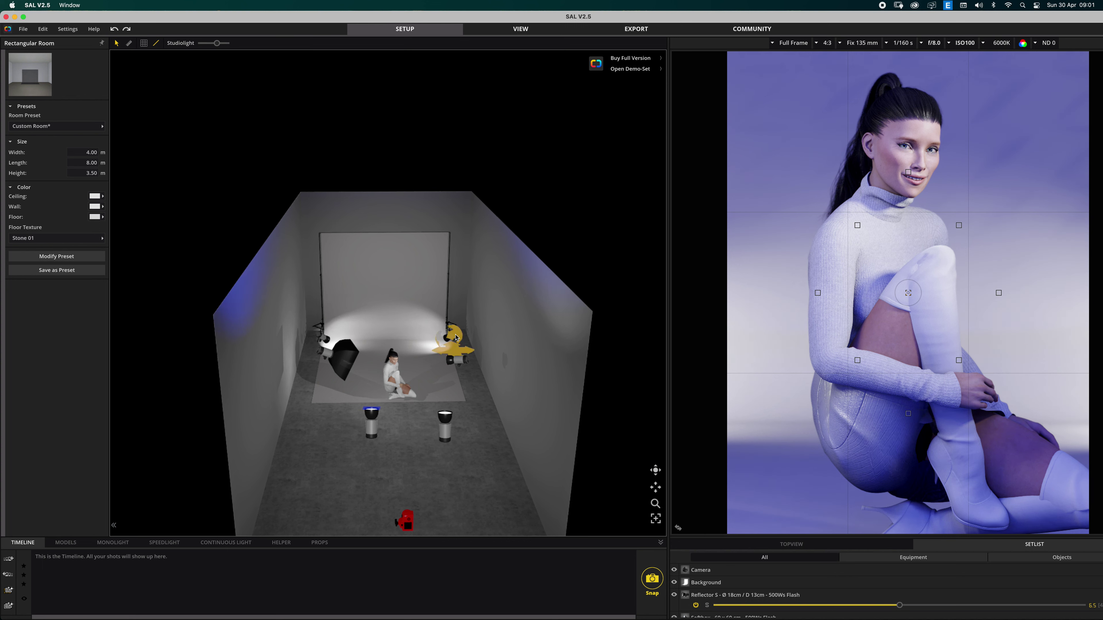
# - Try lowering the right-hand backdrop flash to a height of 0 m, and undo the move
pyautogui.click(452, 338)
pyautogui.moveTo(455, 361); pyautogui.dragTo(466, 398)
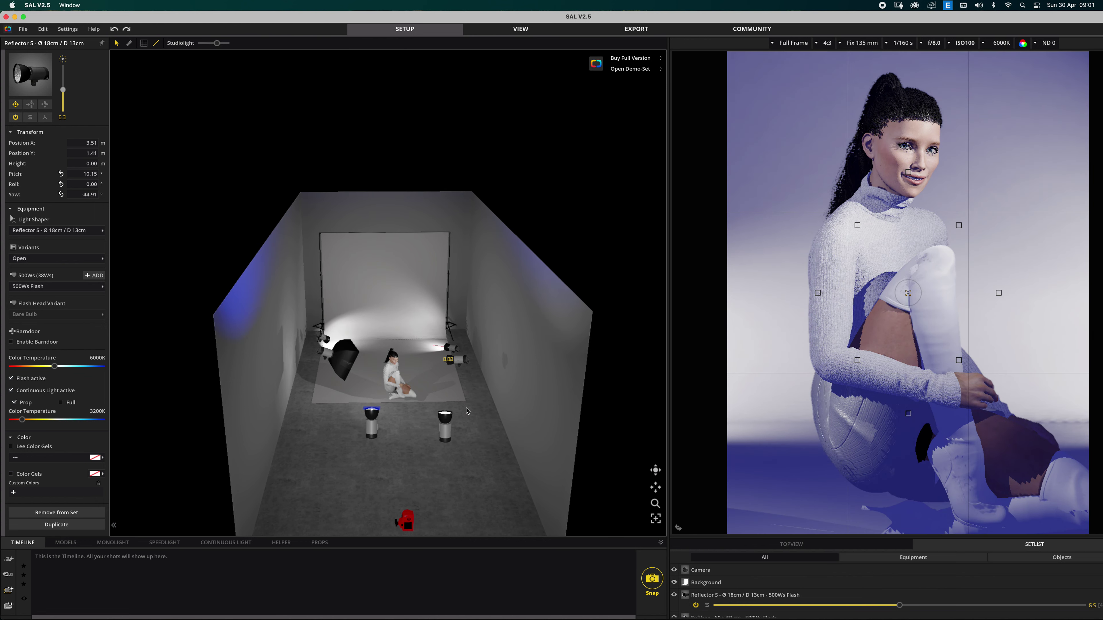
pyautogui.click(436, 398)
pyautogui.press('super+z')
pyautogui.click(357, 465)
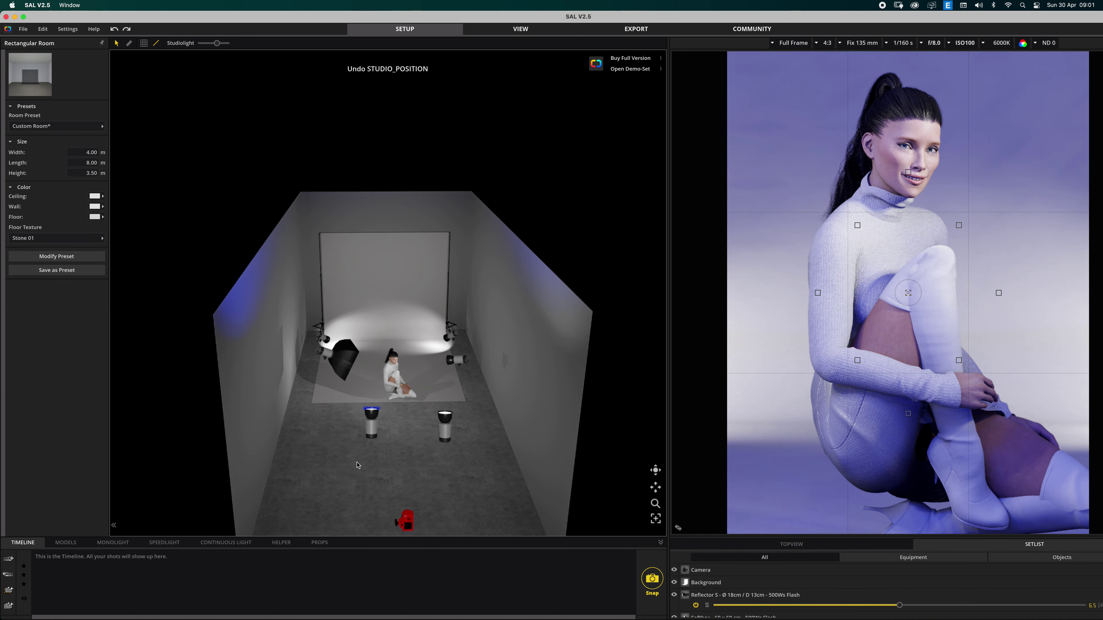
# - Try moving the right-hand backdrop flash away from the backdrop to about 2.8 m in Y, and undo the move
pyautogui.click(449, 368)
pyautogui.moveTo(449, 368); pyautogui.dragTo(436, 394)
pyautogui.press('super+z')
pyautogui.press('super+z')
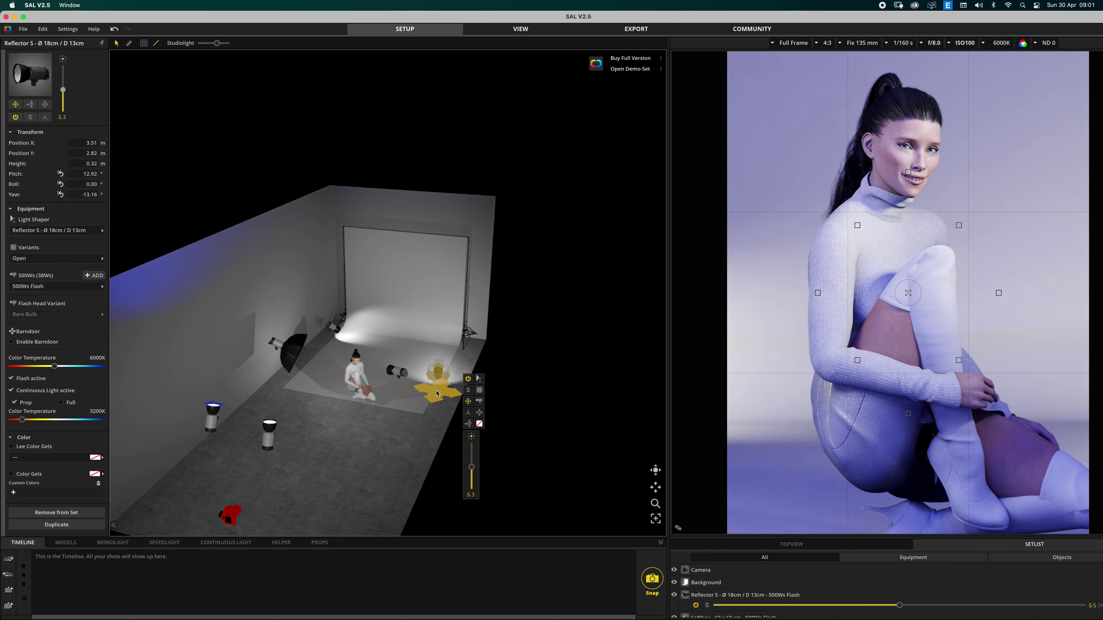
pyautogui.click(437, 394)
pyautogui.press('super+z')
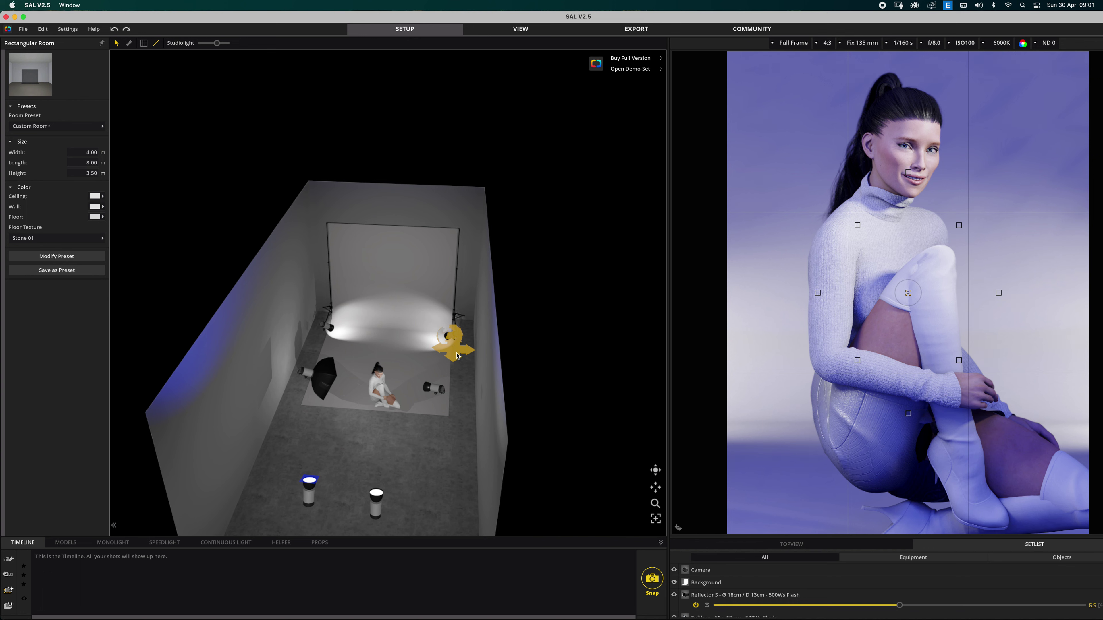
# - Try moving both backdrop flashes forward, to about 2.1 m in Y for the right and 2 m for the left, and undo it
pyautogui.moveTo(457, 355); pyautogui.dragTo(459, 374)
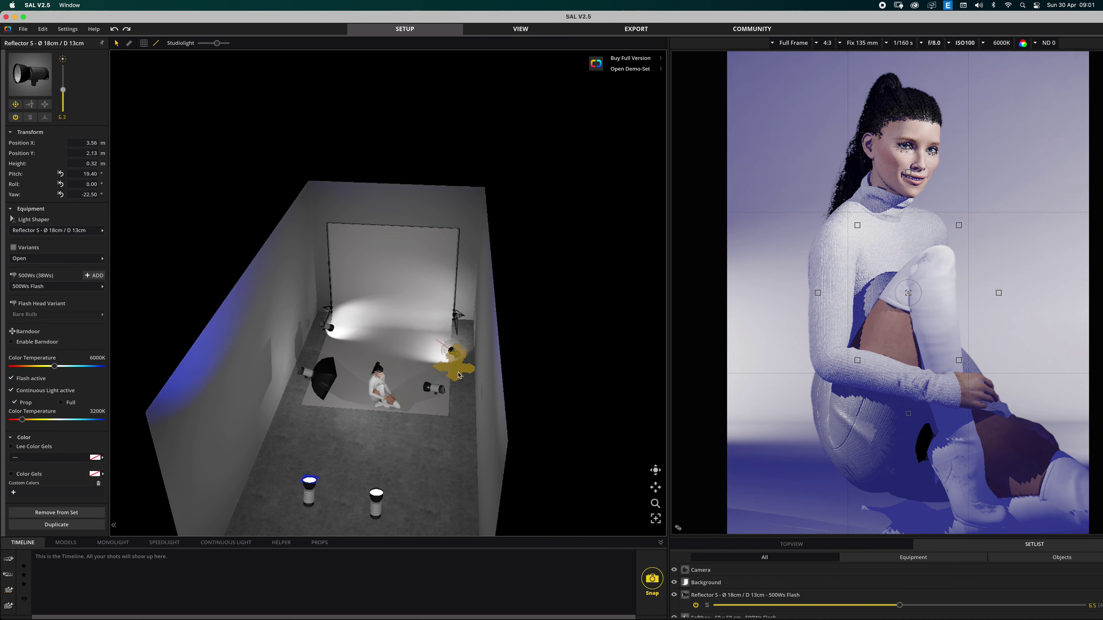
pyautogui.click(316, 341)
pyautogui.moveTo(317, 342); pyautogui.dragTo(318, 353)
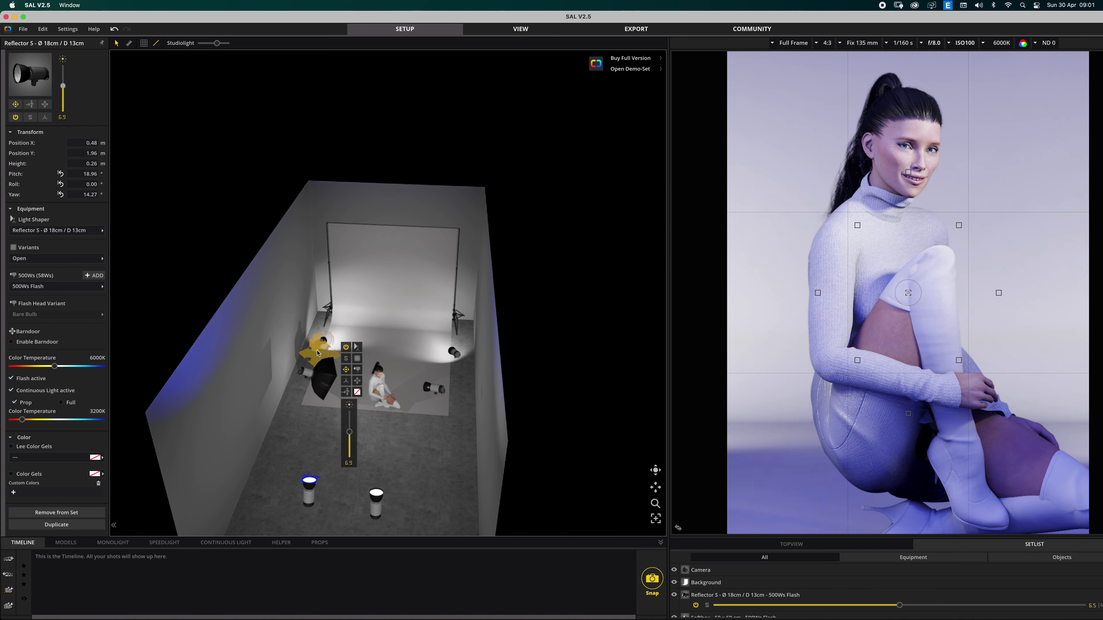
pyautogui.press('super+z')
pyautogui.press('super+z')
pyautogui.press('super+z')
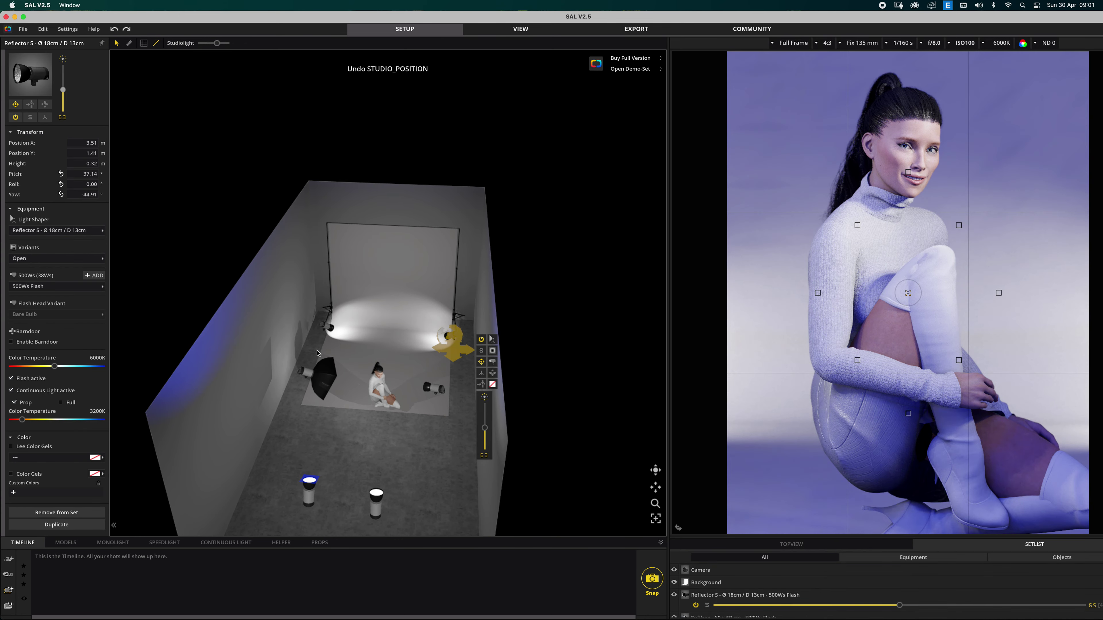
pyautogui.click(427, 456)
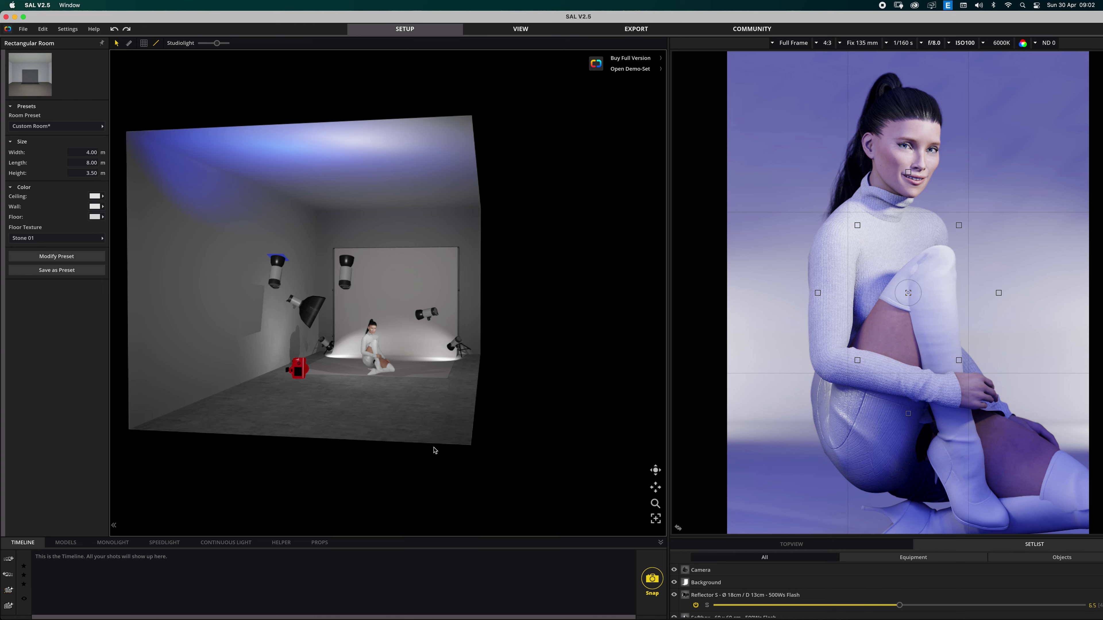
# - Switch to Adobe Bridge and preview the test shots from SON_1652.JPG back to SON_1631.JPG
pyautogui.press('super+Tab')
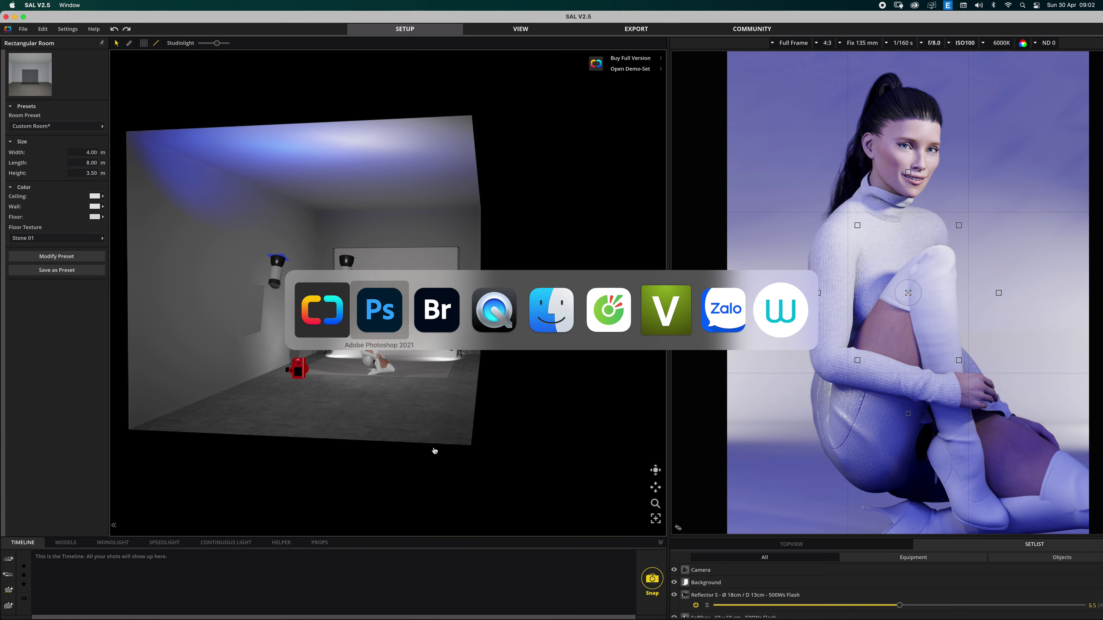
pyautogui.press('super+Tab')
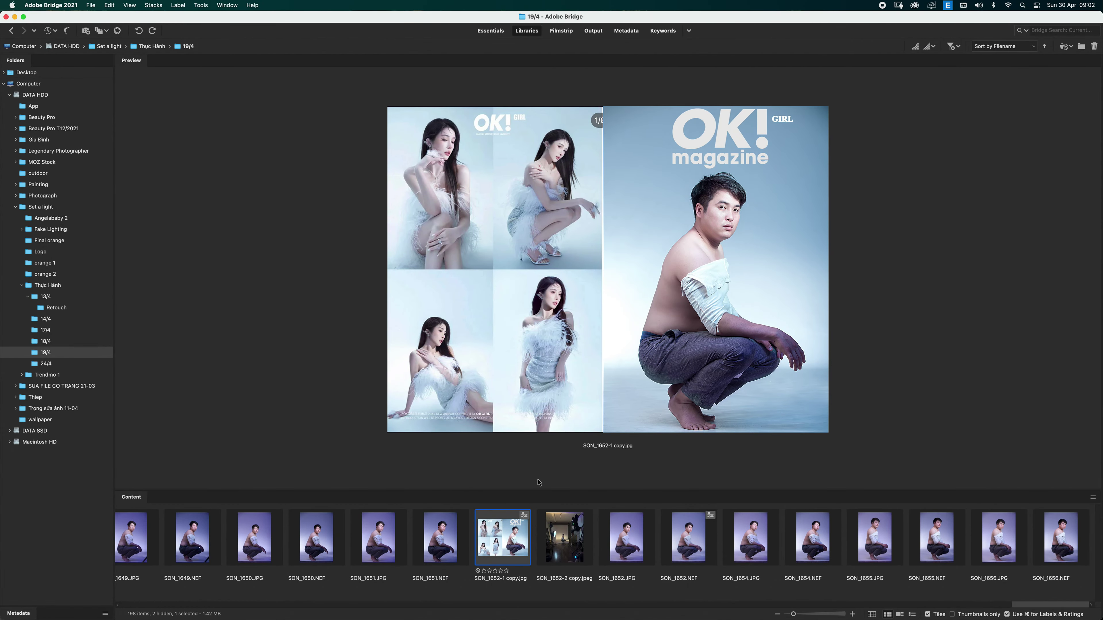
pyautogui.click(626, 552)
pyautogui.hscroll(-5, 376, 553)
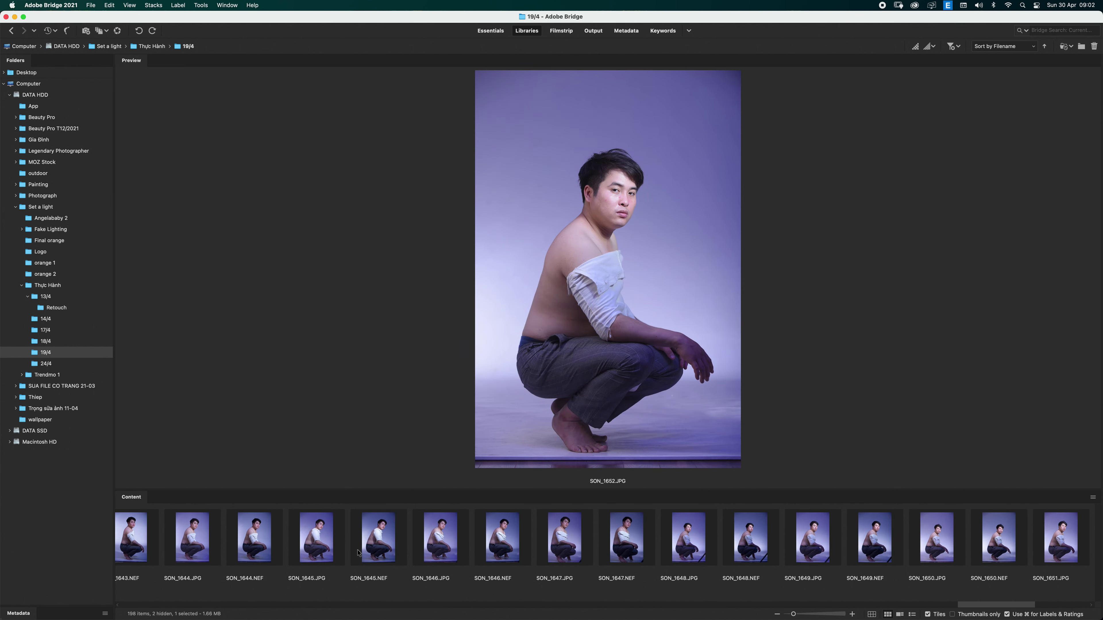
pyautogui.click(219, 541)
pyautogui.hscroll(-6, 218, 543)
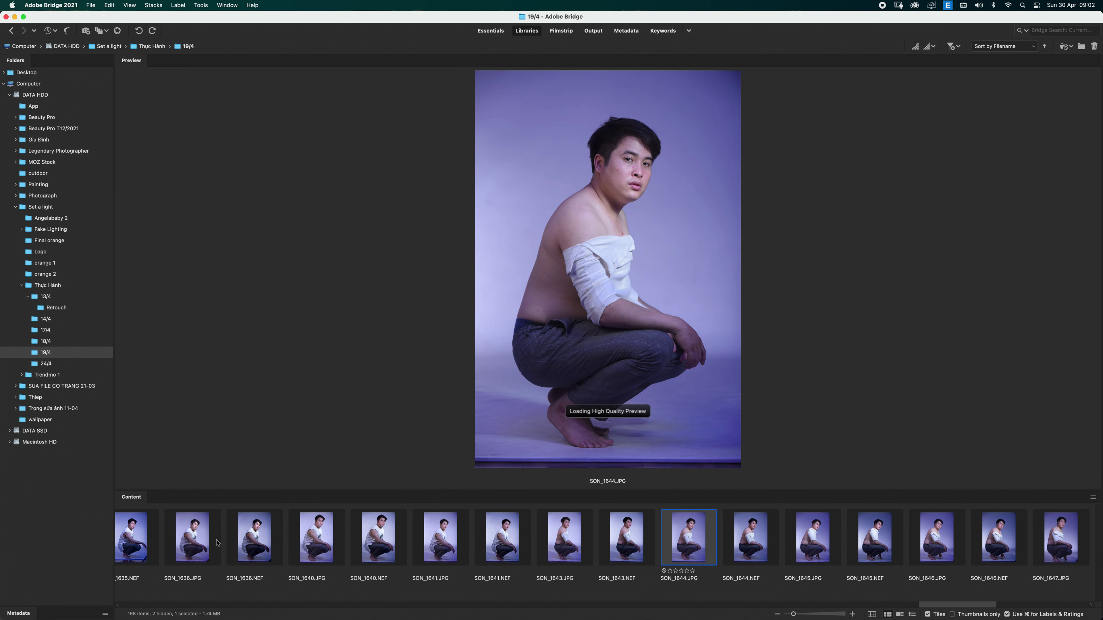
pyautogui.hscroll(-5, 218, 543)
pyautogui.click(213, 544)
# - Look back through the earlier white-shirt test shots, including SON_1622.NEF and SON_1610.JPG, to examine their lighting
pyautogui.hscroll(-5, 213, 543)
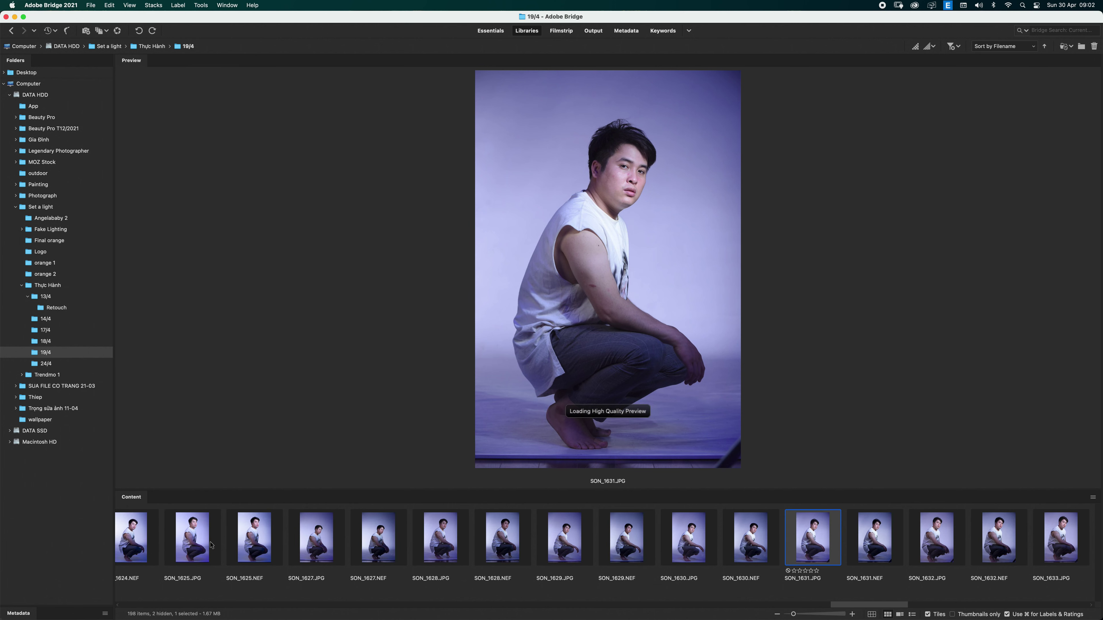
pyautogui.click(213, 545)
pyautogui.hscroll(-5, 213, 545)
pyautogui.click(213, 546)
pyautogui.hscroll(-10, 204, 548)
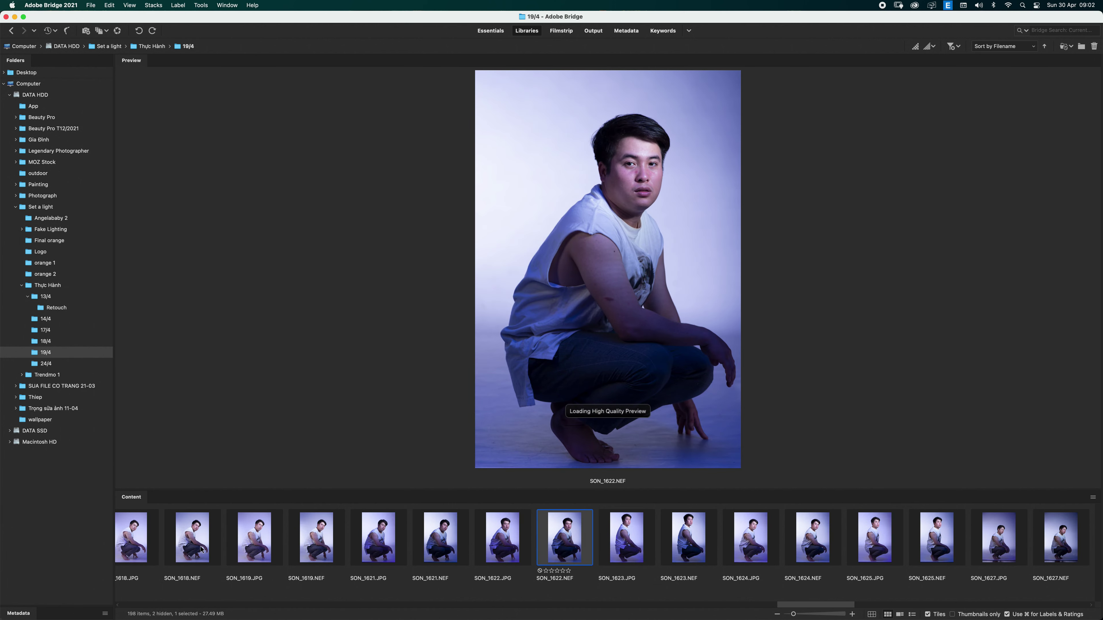
pyautogui.click(201, 549)
pyautogui.hscroll(-5, 199, 548)
pyautogui.click(197, 549)
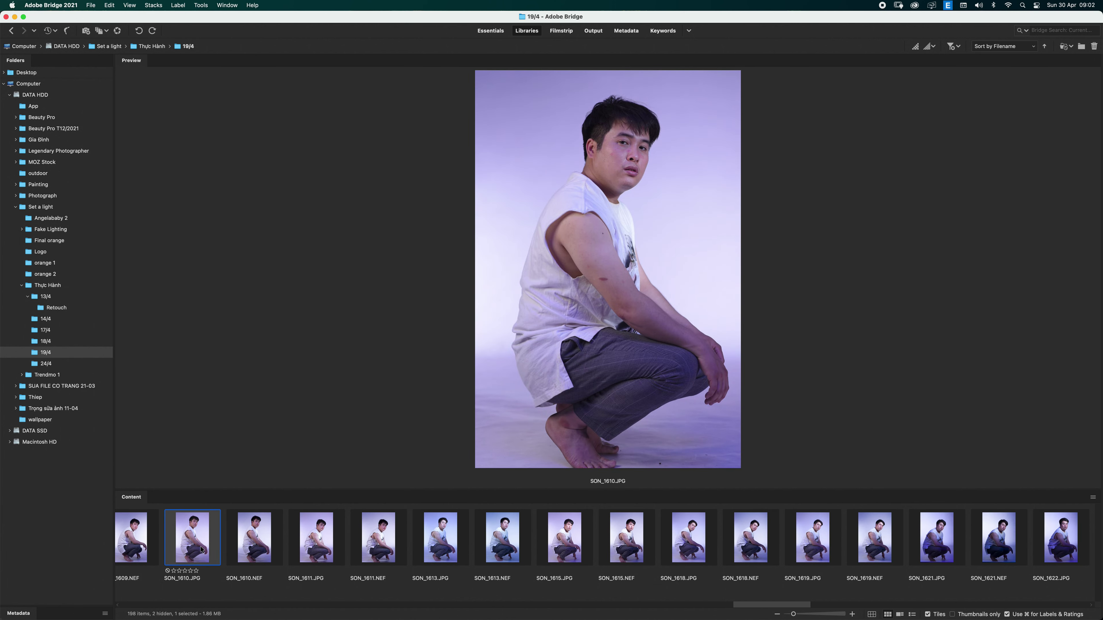
pyautogui.hscroll(-2, 197, 548)
pyautogui.click(196, 548)
# - Compare the lighting on the model and backdrop in SON_1613.JPG, SON_1619.NEF, SON_1621.JPG and SON_1622.JPG
pyautogui.hscroll(3, 199, 548)
pyautogui.click(382, 548)
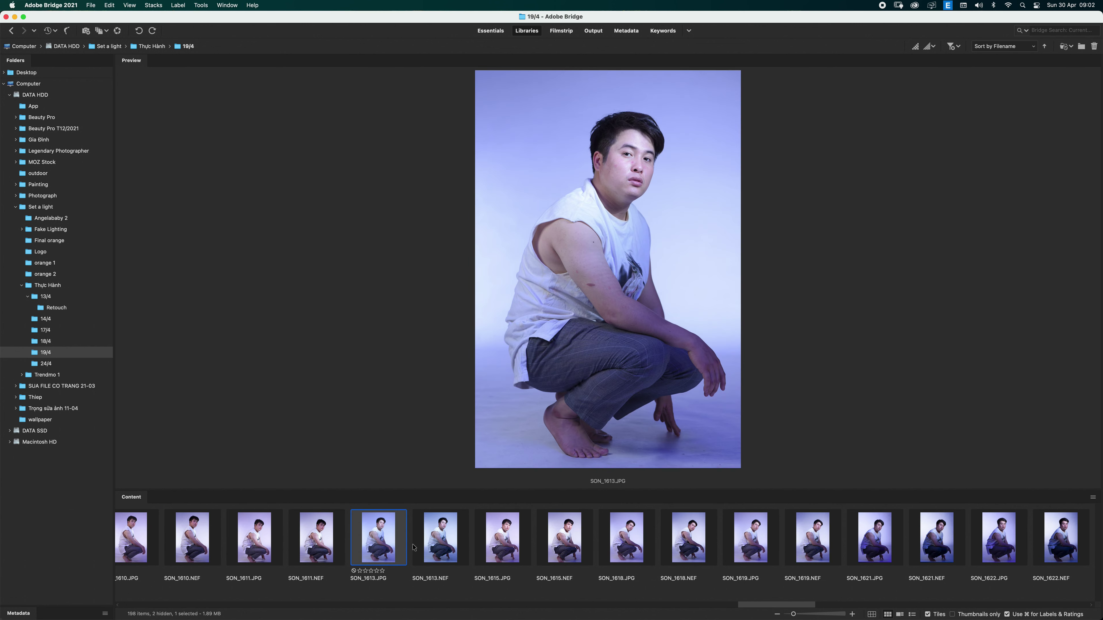
pyautogui.hscroll(3, 434, 547)
pyautogui.click(455, 545)
pyautogui.hscroll(3, 456, 547)
pyautogui.click(456, 547)
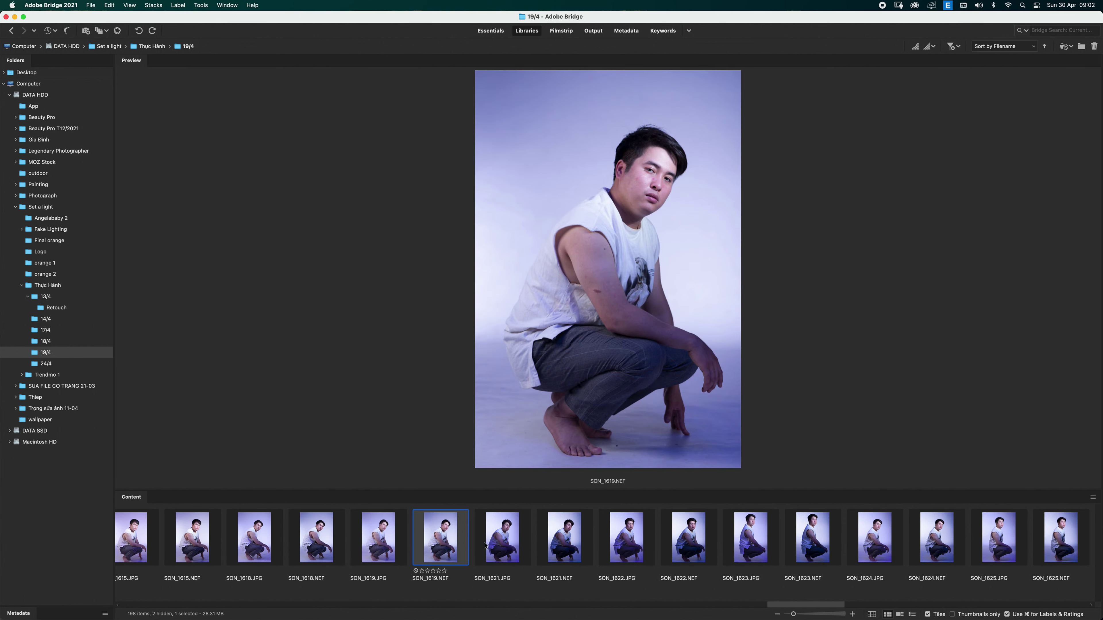
pyautogui.click(477, 546)
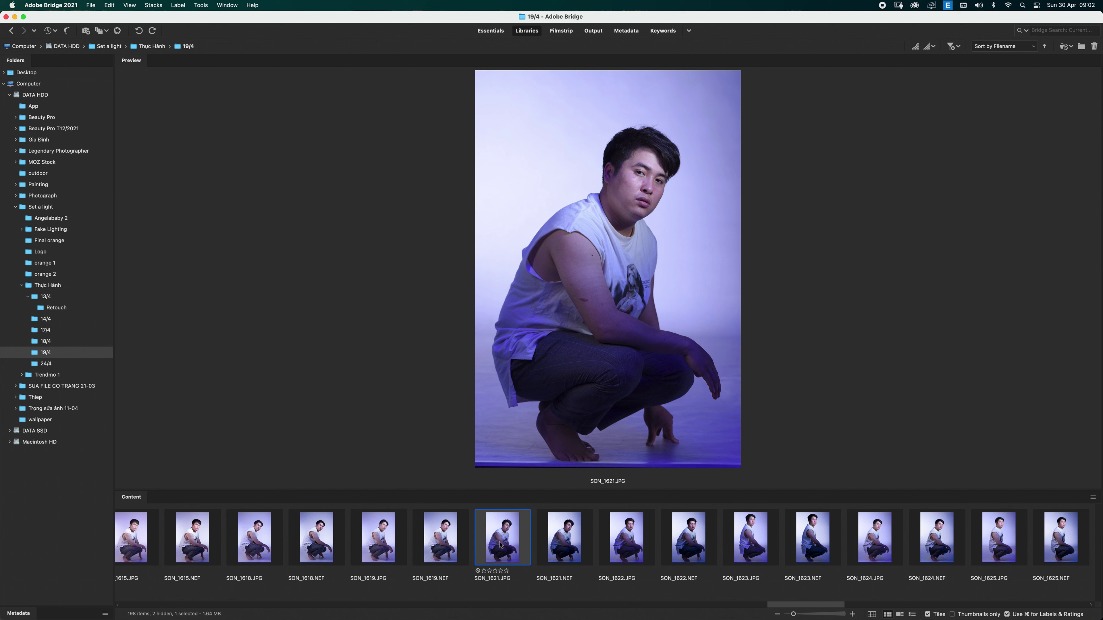
pyautogui.click(612, 542)
# - Move forward through the series and preview SON_1632.NEF and the edited shot SON_1652.NEF
pyautogui.hscroll(15, 610, 539)
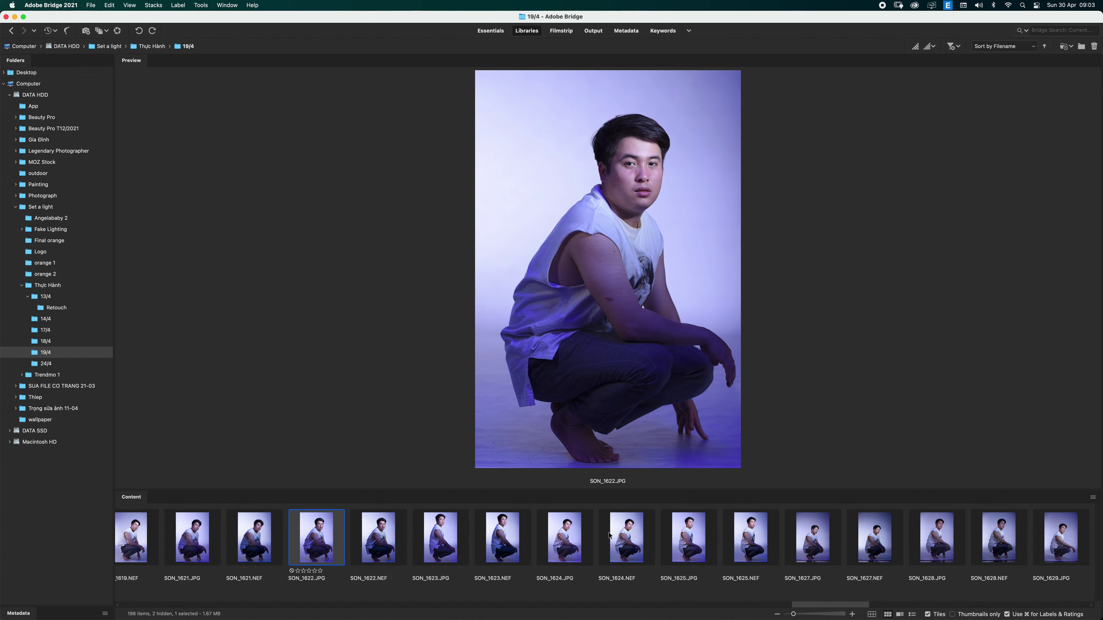
pyautogui.hscroll(-1, 610, 530)
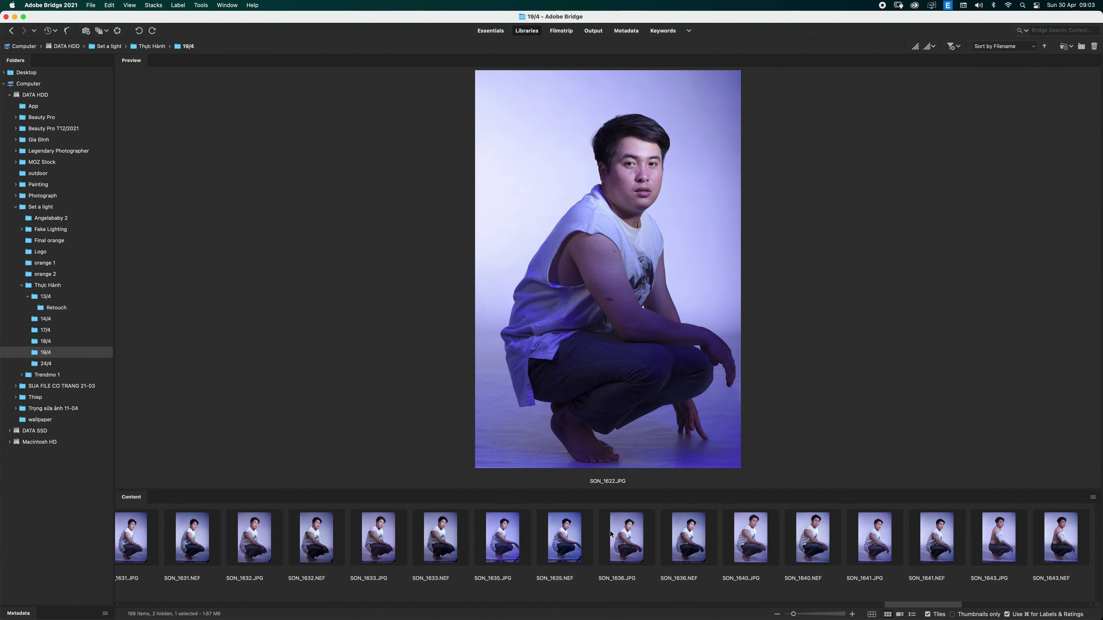
pyautogui.click(609, 534)
pyautogui.hscroll(18, 608, 533)
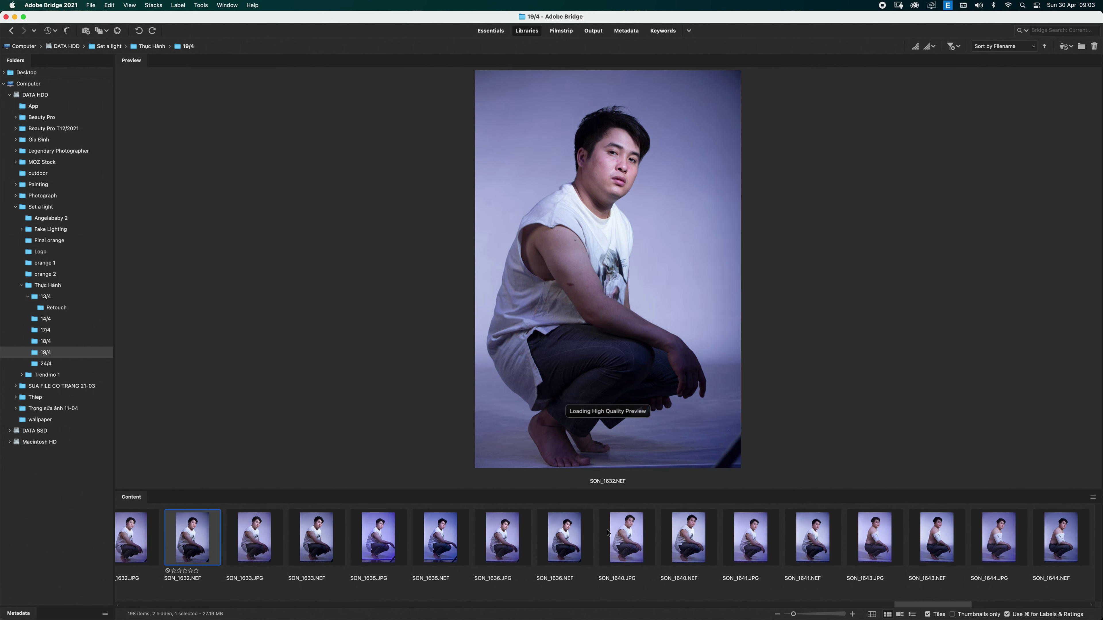
pyautogui.hscroll(3, 606, 528)
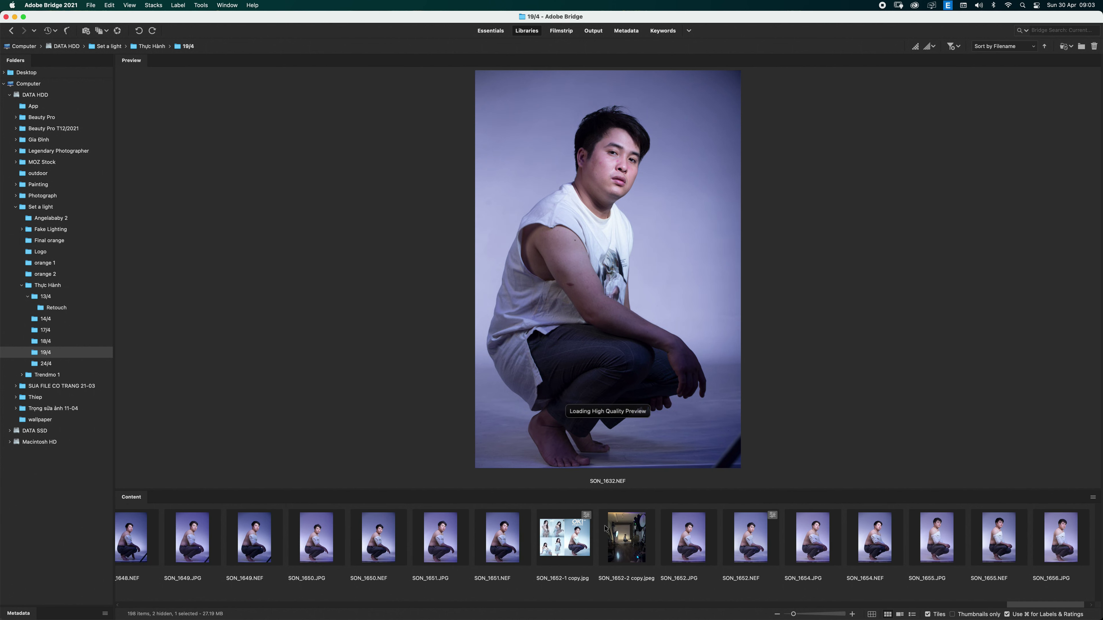
pyautogui.click(757, 544)
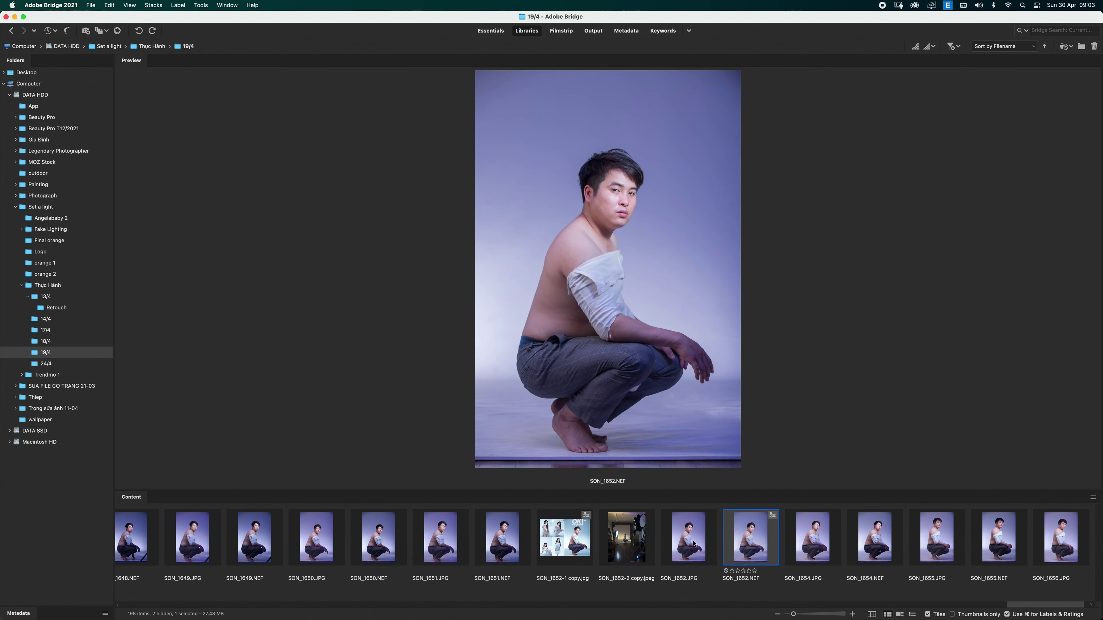
# - Examine the reflector flash beside the large softbox in SON_1652-2 copy.jpeg and compare the setup photo with SON_1652.JPG
pyautogui.hscroll(1, 693, 543)
pyautogui.click(573, 549)
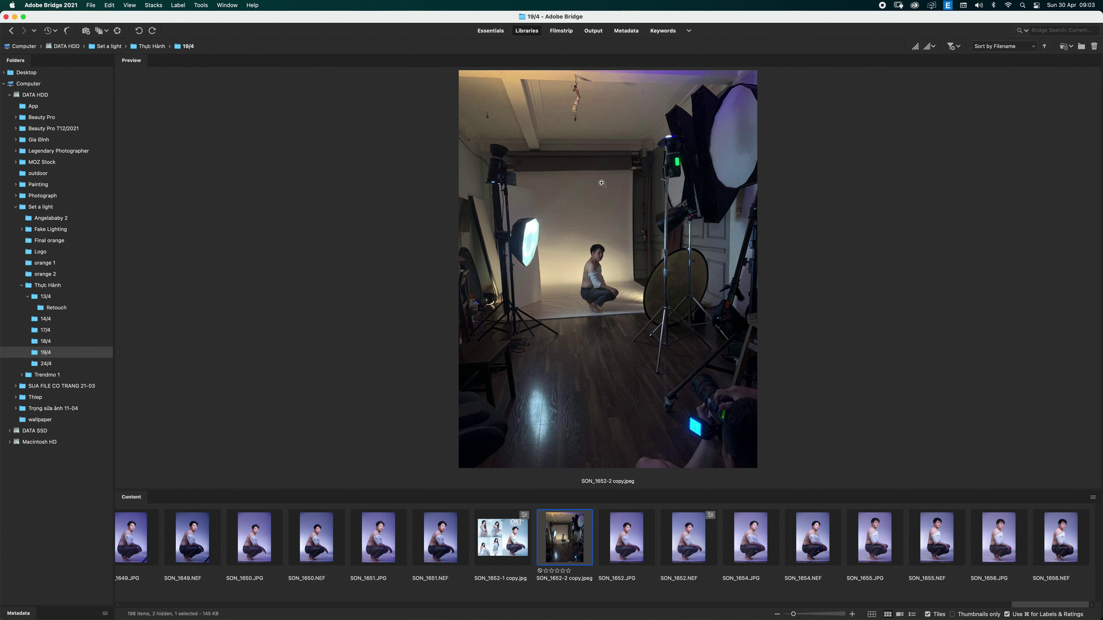
pyautogui.click(688, 214)
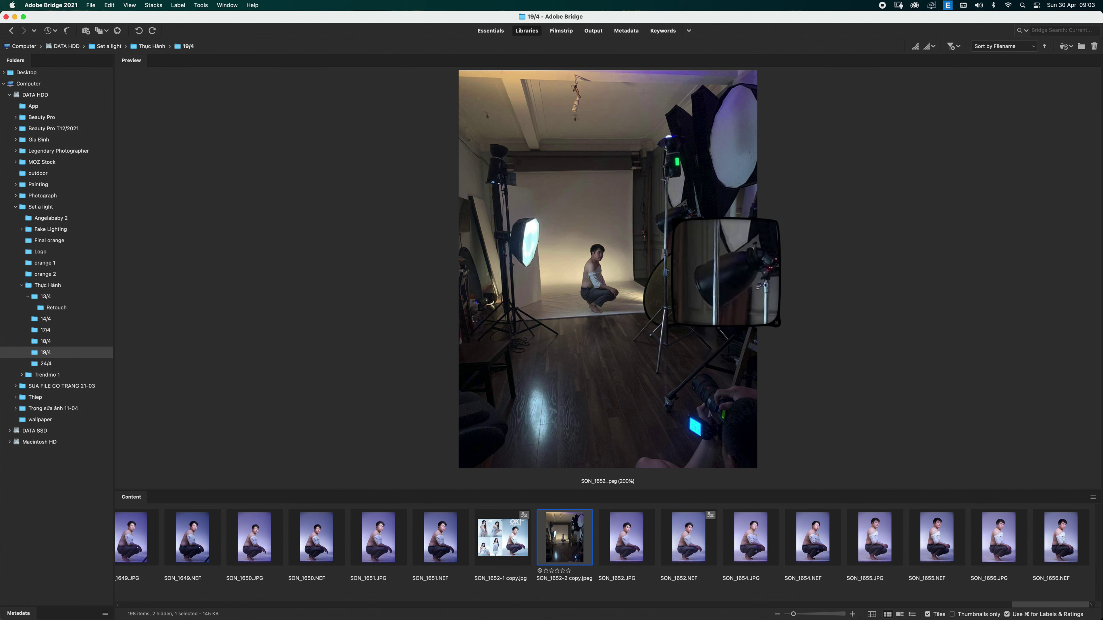
pyautogui.click(776, 323)
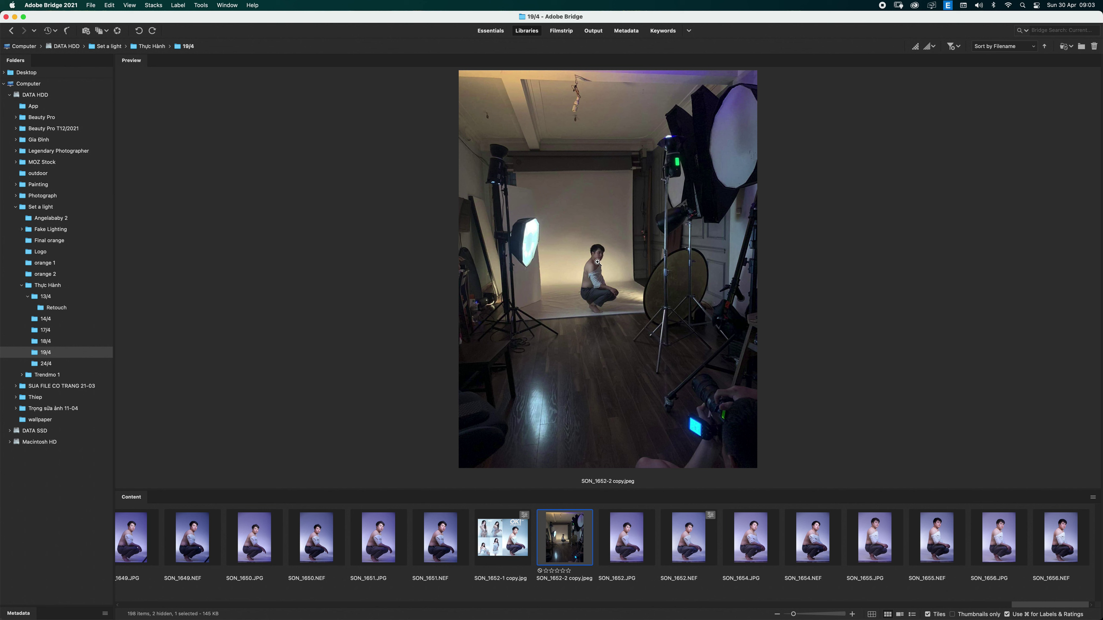
pyautogui.press('Right')
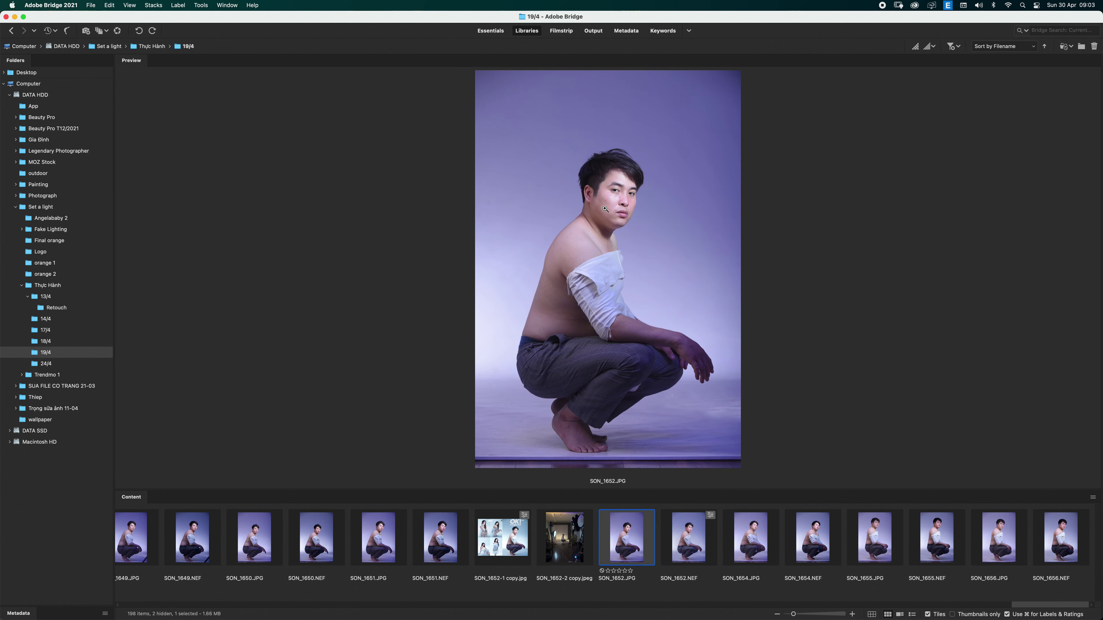
pyautogui.press('Left')
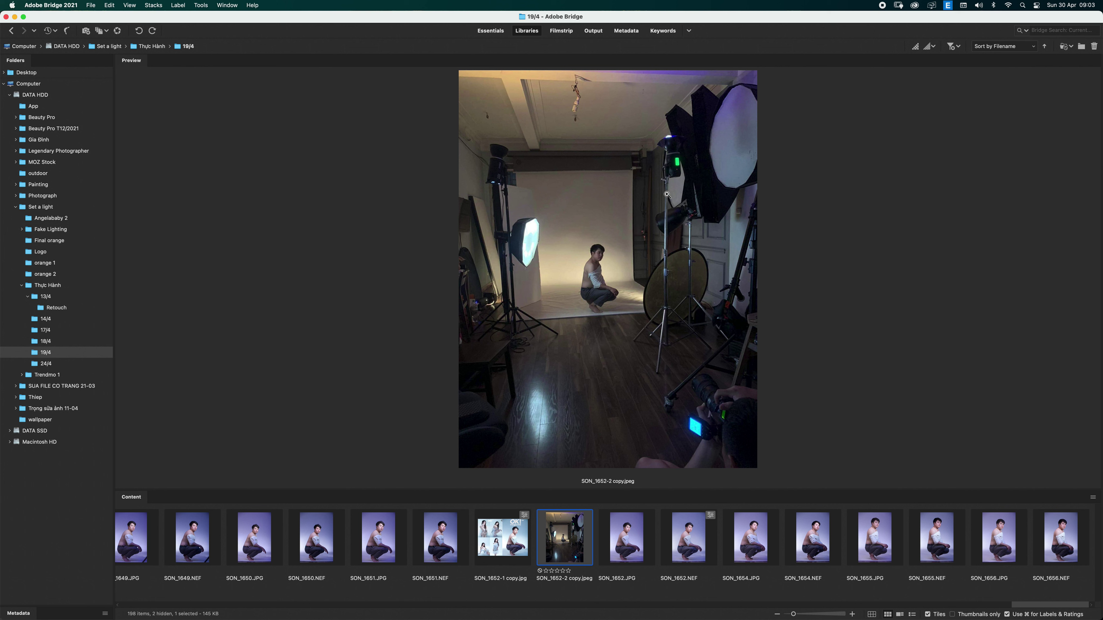
# - Magnify the two upward-facing flashes on either side of the studio in the setup photo
pyautogui.click(667, 140)
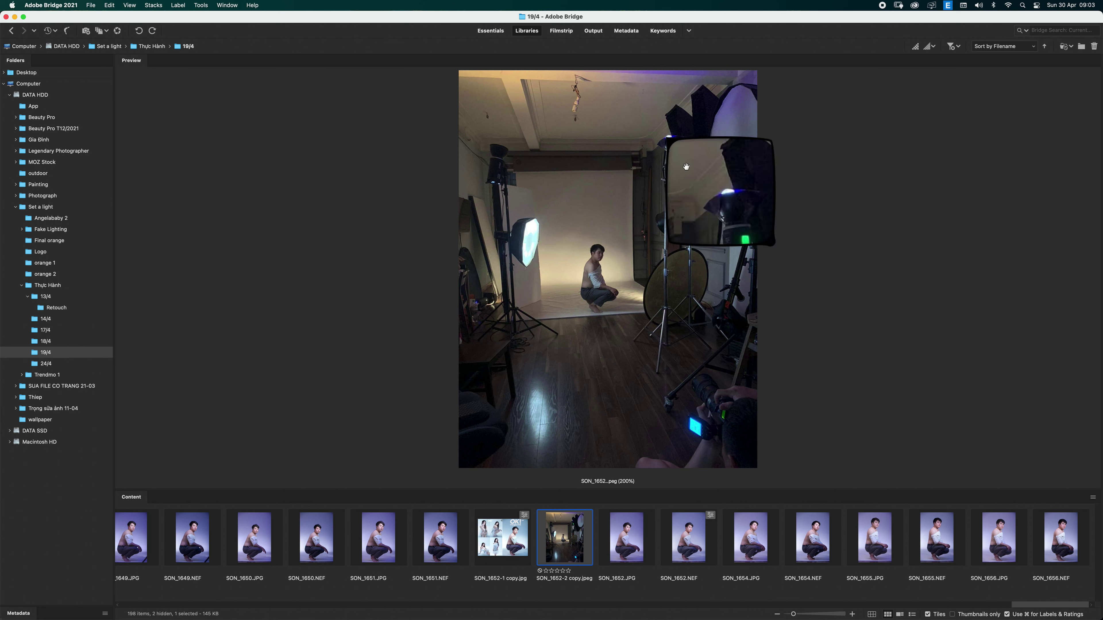
pyautogui.click(770, 244)
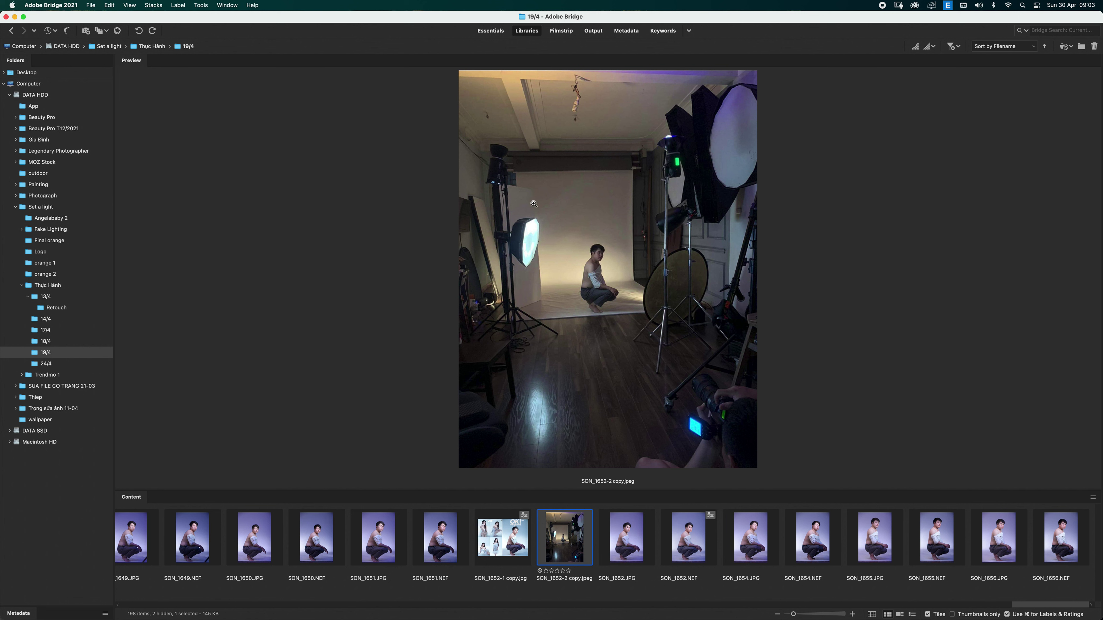
pyautogui.click(499, 180)
pyautogui.moveTo(521, 219); pyautogui.dragTo(522, 201)
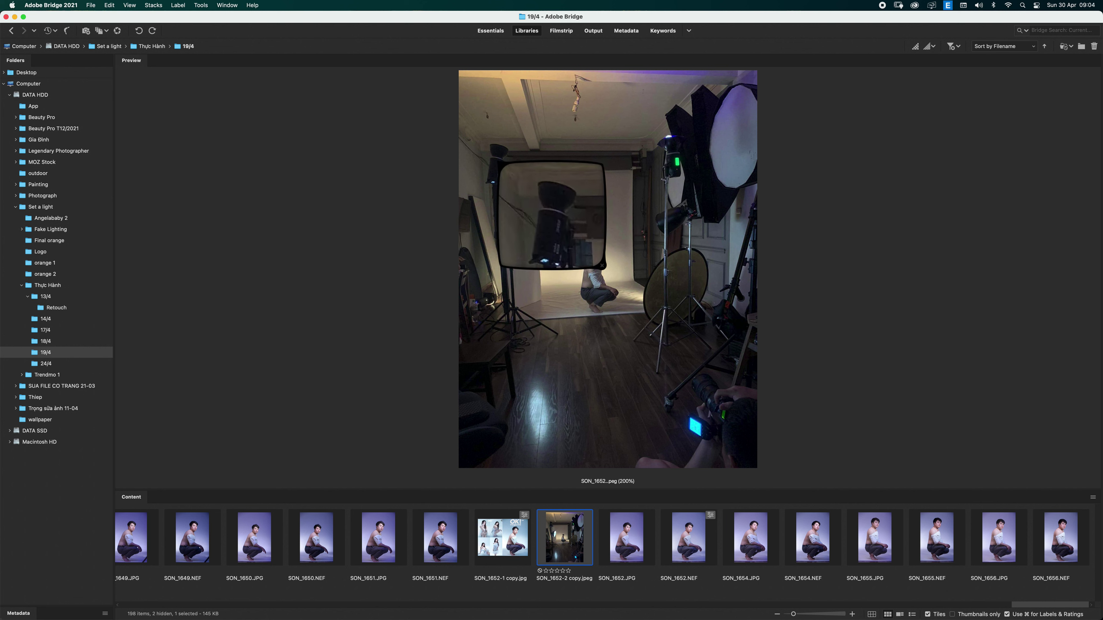
pyautogui.click(602, 263)
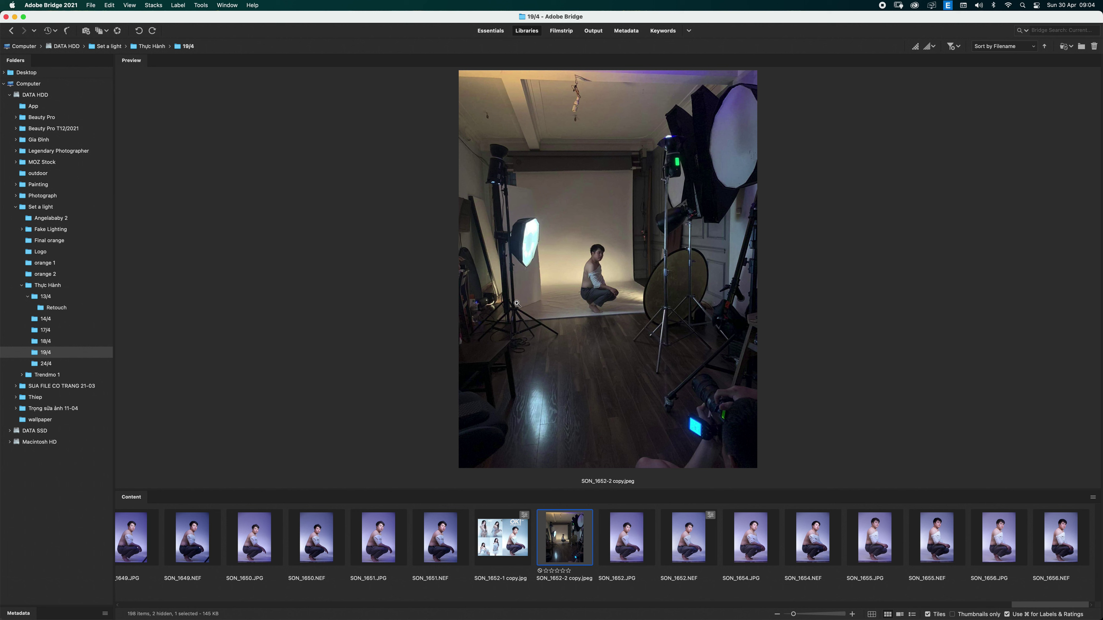
# - Magnify the low areas on both sides of the backdrop in the setup photo to examine the backdrop lights
pyautogui.click(479, 298)
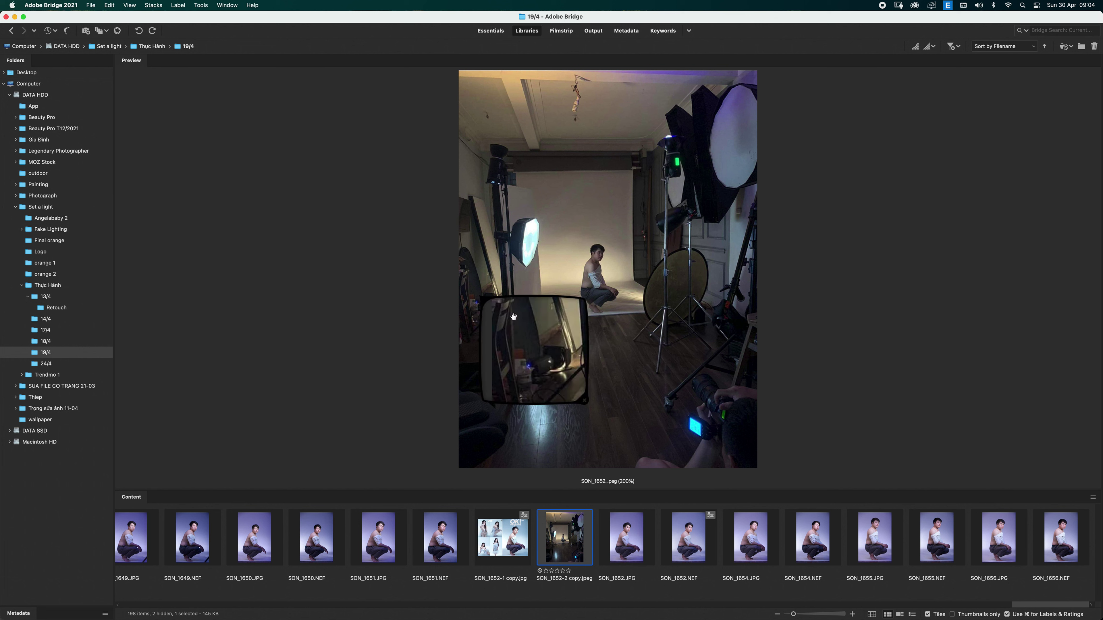
pyautogui.click(654, 293)
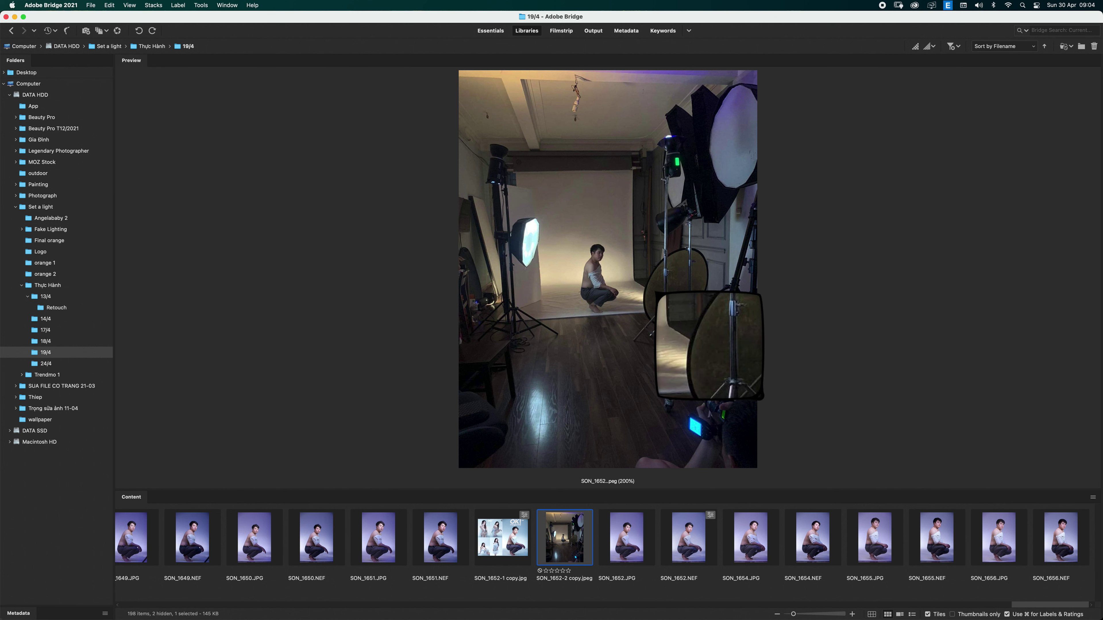
pyautogui.click(487, 306)
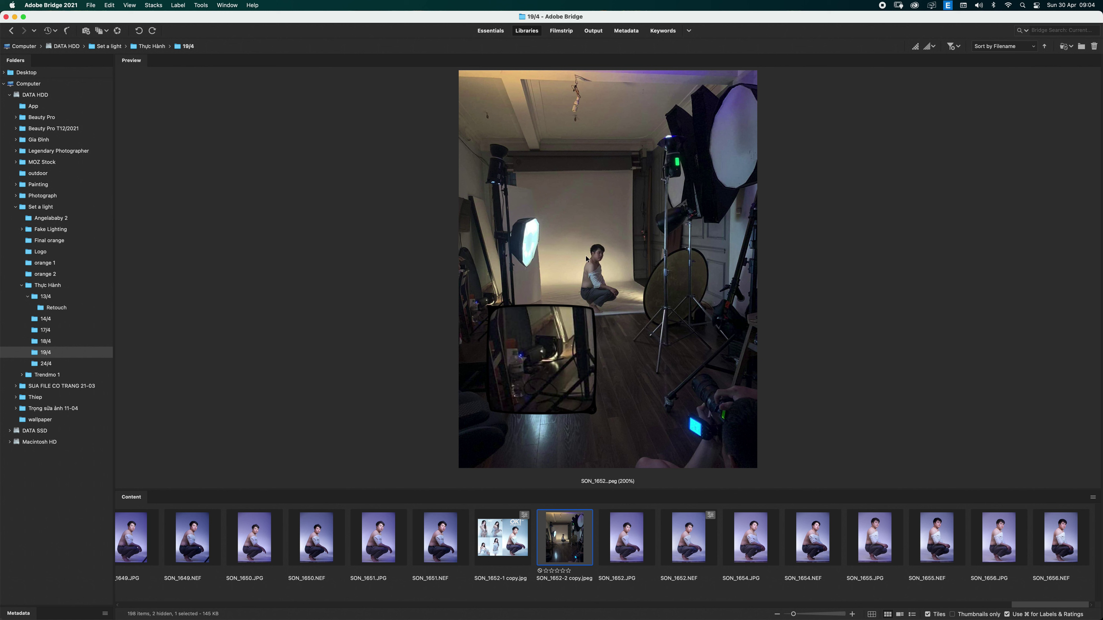
pyautogui.click(592, 412)
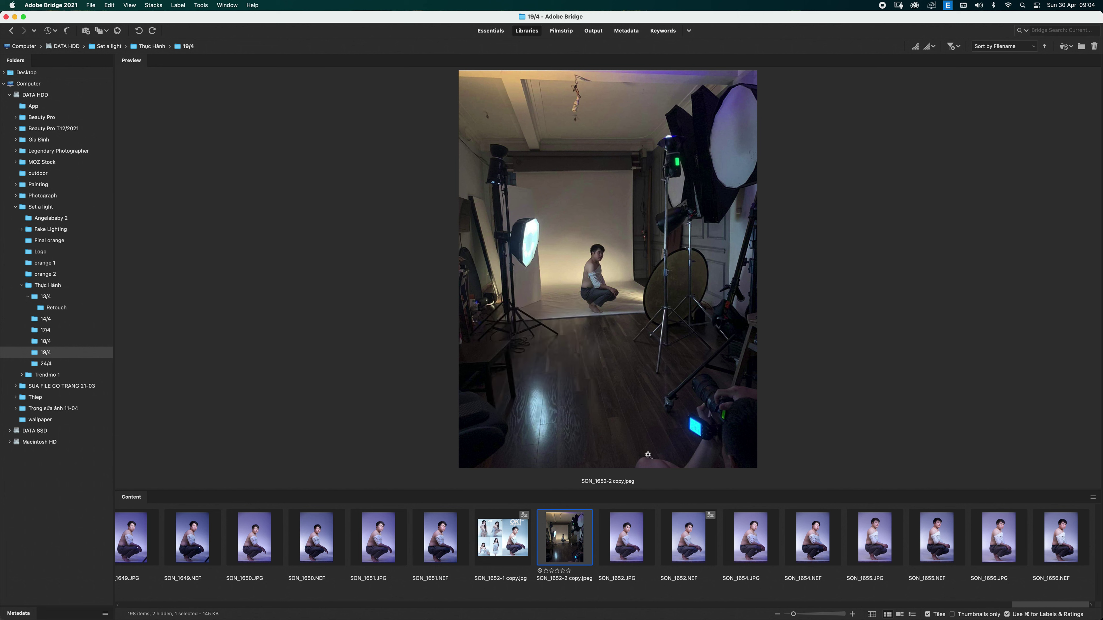
# - Compare SON_1656.JPG and SON_1652.NEF with the finished magazine layout in SON_1652-1 copy.jpg
pyautogui.click(992, 541)
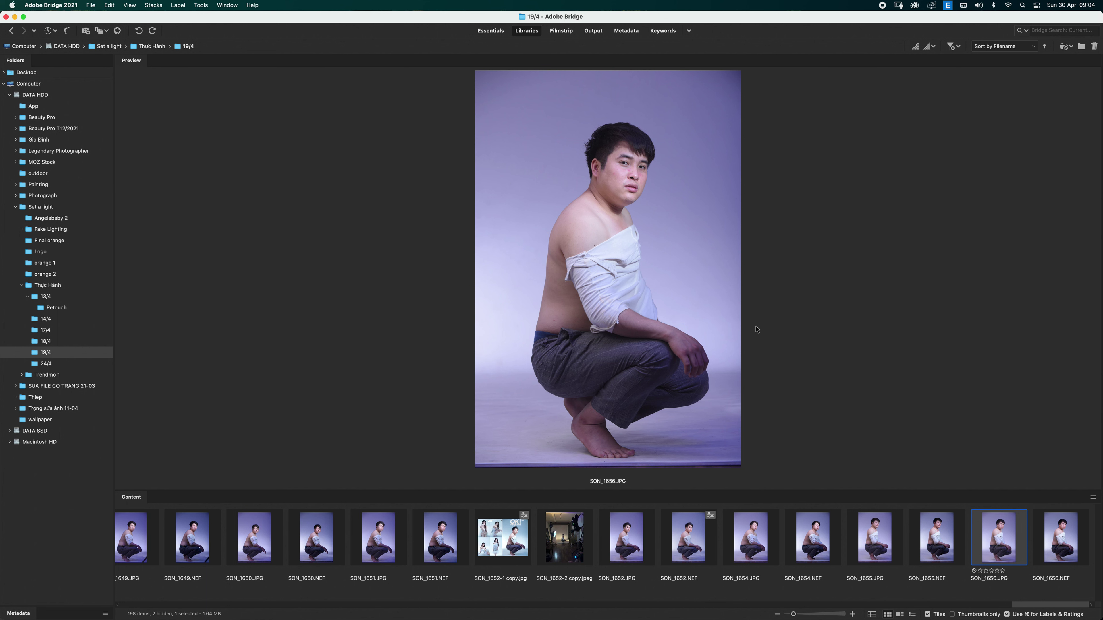
pyautogui.click(502, 538)
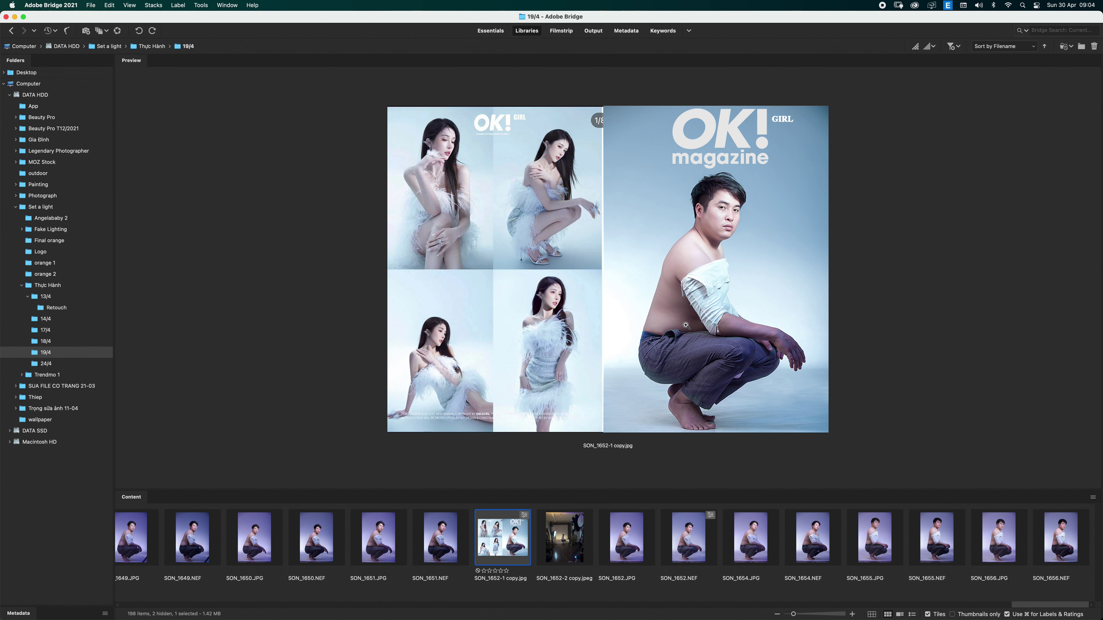
pyautogui.click(710, 558)
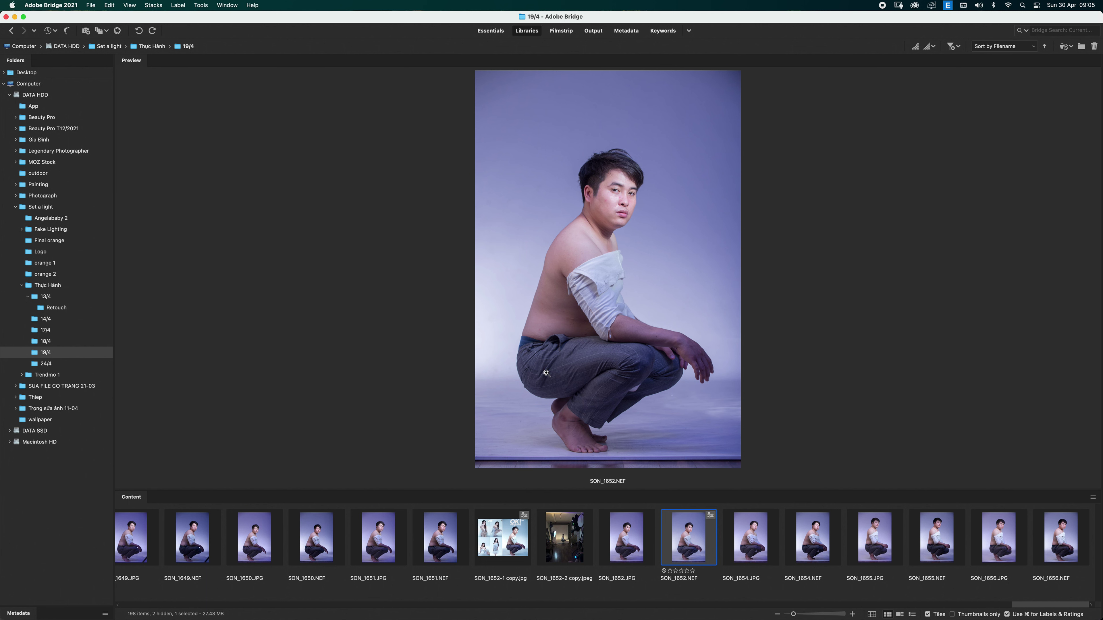
pyautogui.click(501, 538)
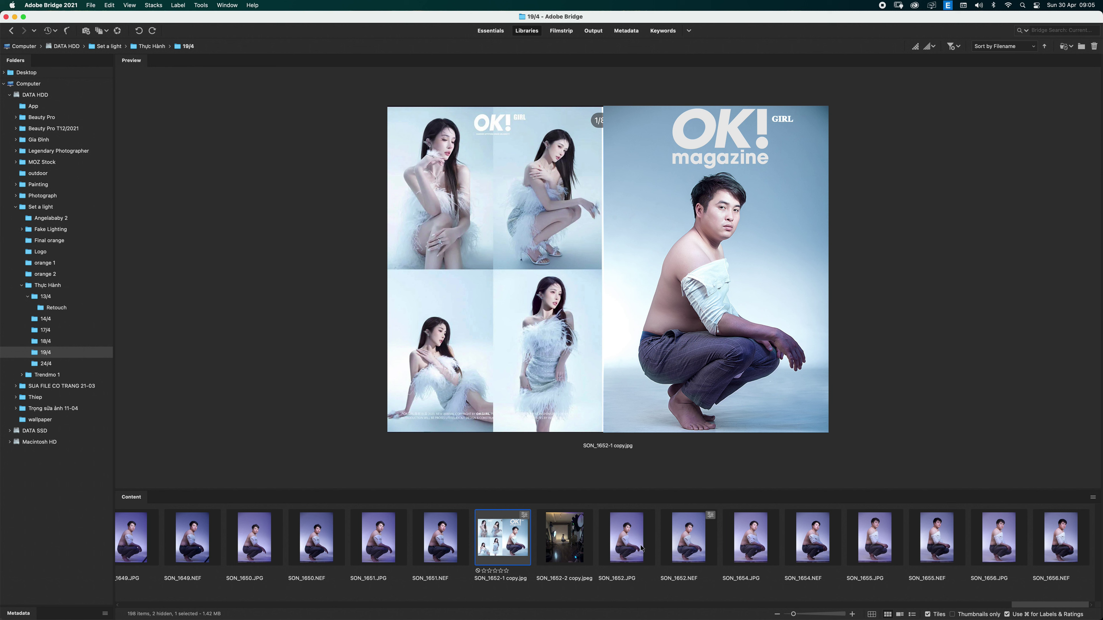
# - Show the setup photo SON_1652-2 copy.jpeg side by side with the magazine layout, and return to SAL
pyautogui.keyDown('super'); pyautogui.click(574, 532); pyautogui.keyUp('super')
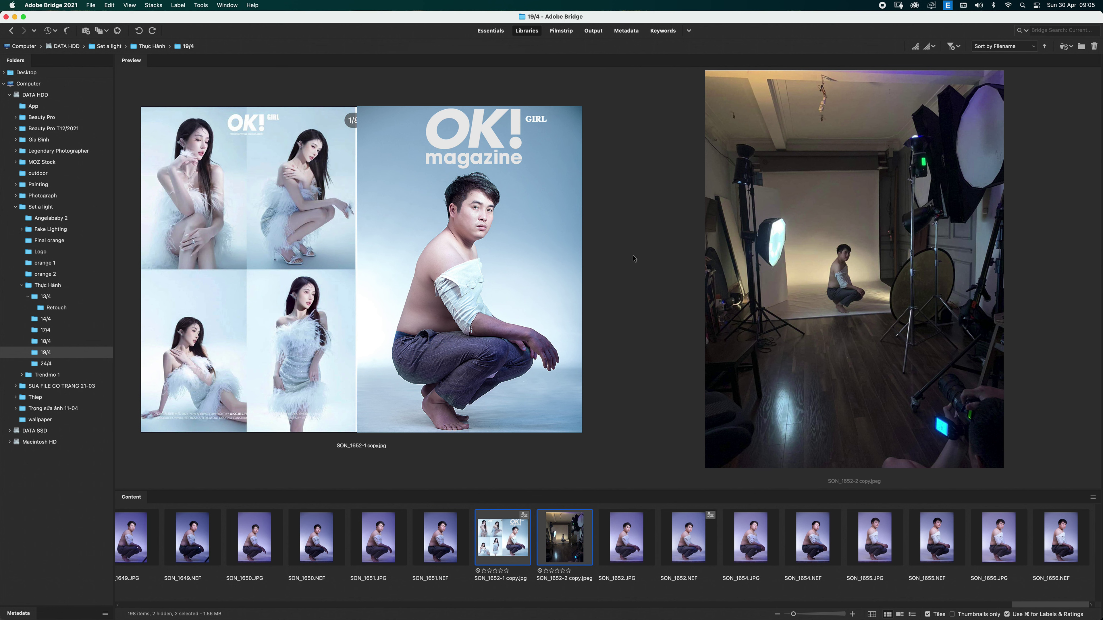
pyautogui.moveTo(538, 610)
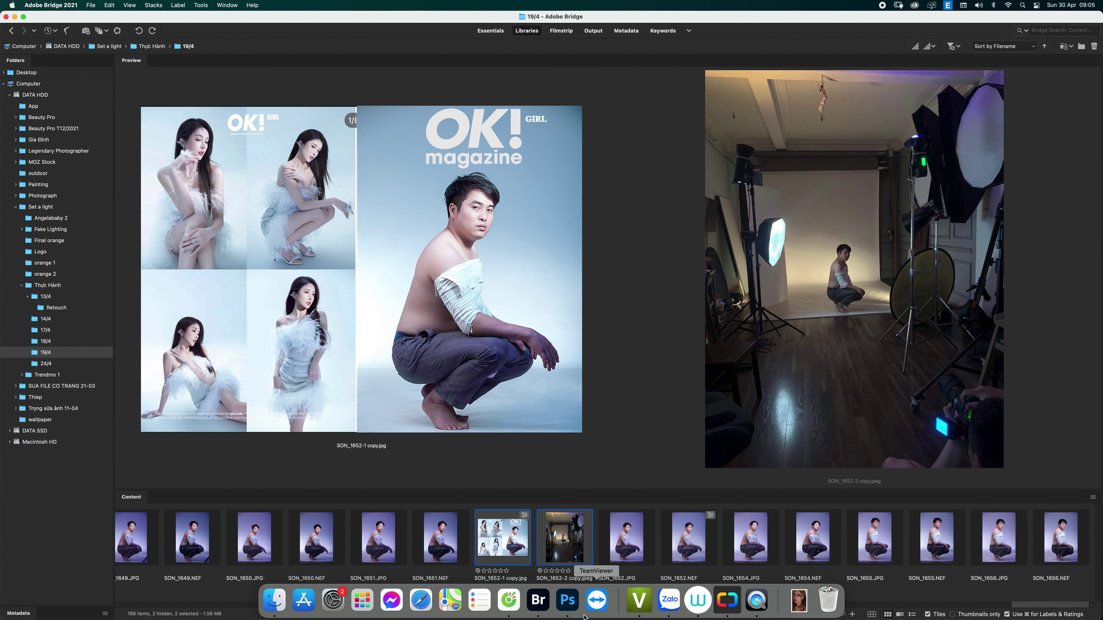
pyautogui.click(728, 601)
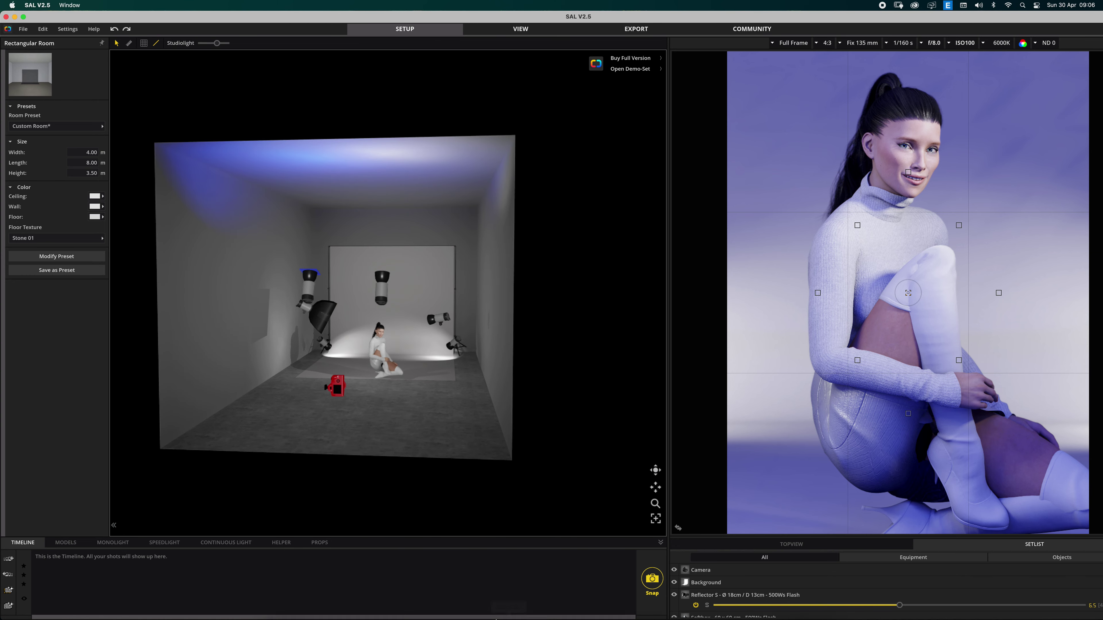
# - Switch to Bridge, preview the test shot SON_1652.JPG on its own and try to open it with Adobe Photoshop 2021
pyautogui.click(541, 608)
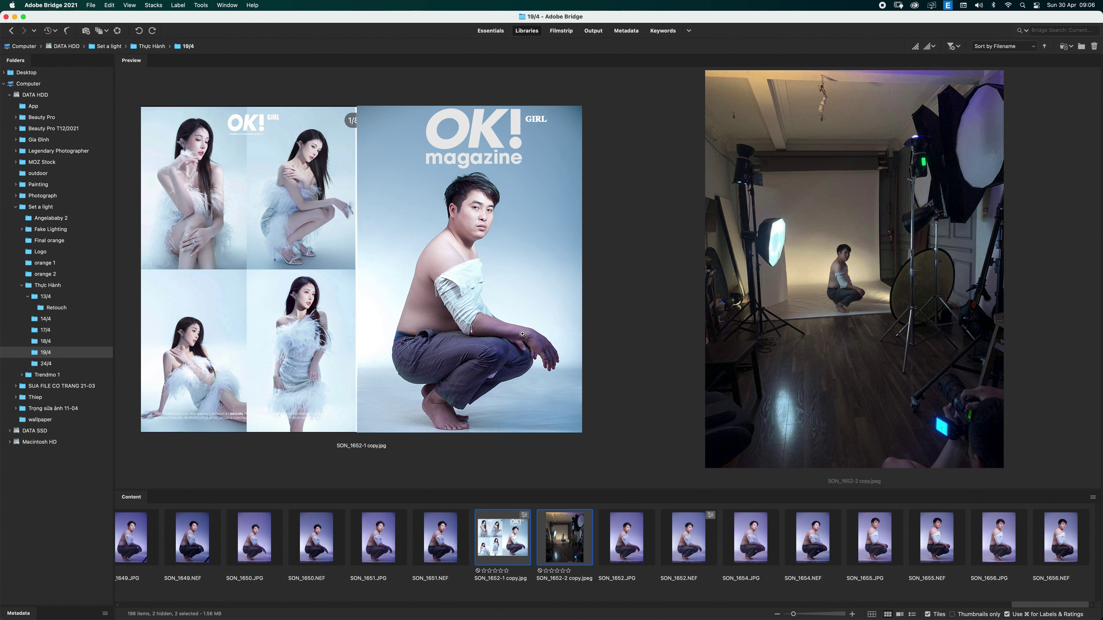
pyautogui.press('Right')
pyautogui.click(526, 546)
pyautogui.click(624, 547)
pyautogui.rightClick(626, 548)
pyautogui.moveTo(672, 356)
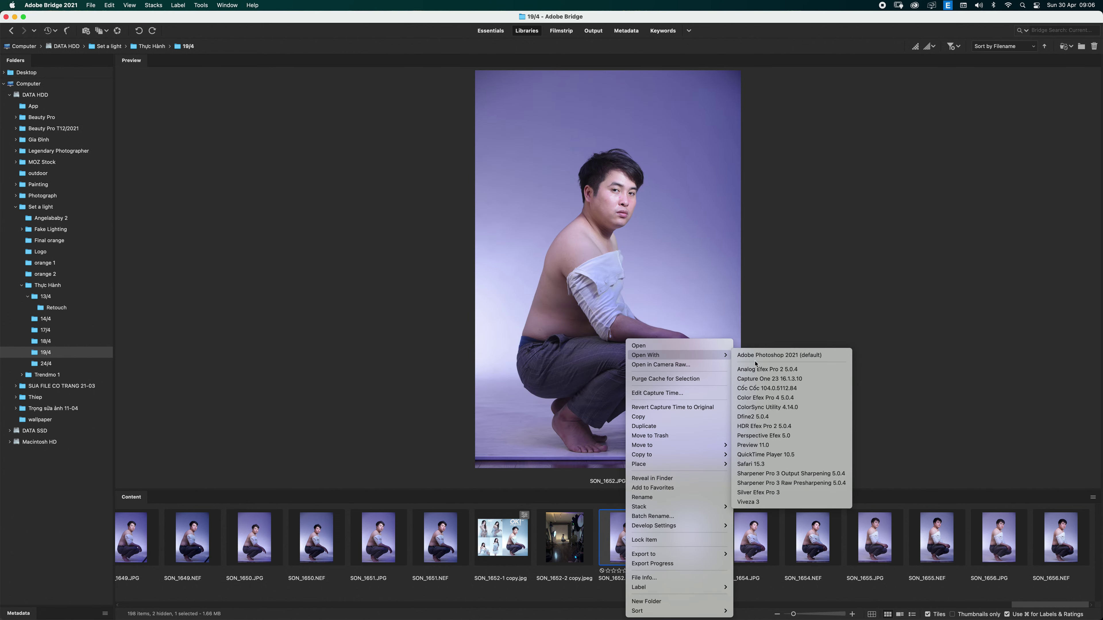
pyautogui.click(777, 355)
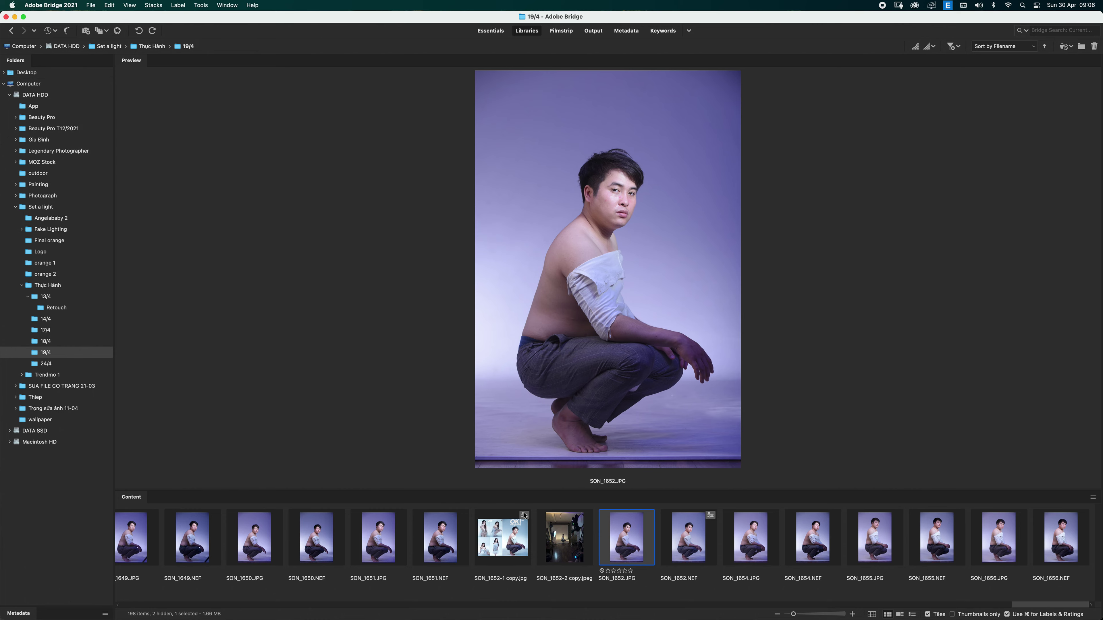
# - Return to SAL and set the camera lens to Fix 85 mm
pyautogui.press('super+Tab')
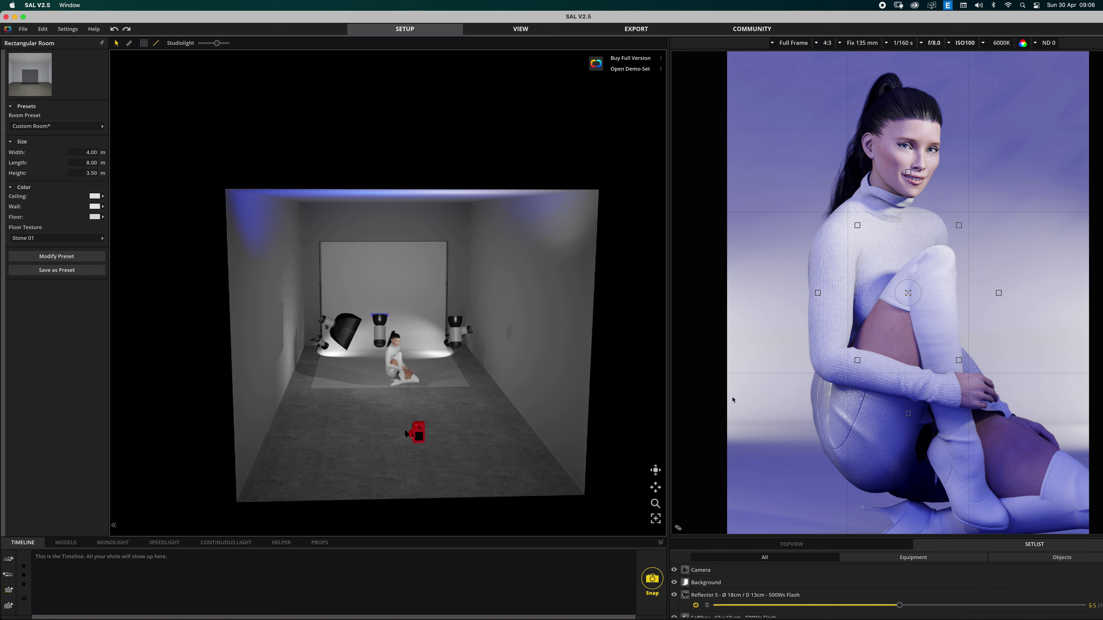
pyautogui.click(417, 432)
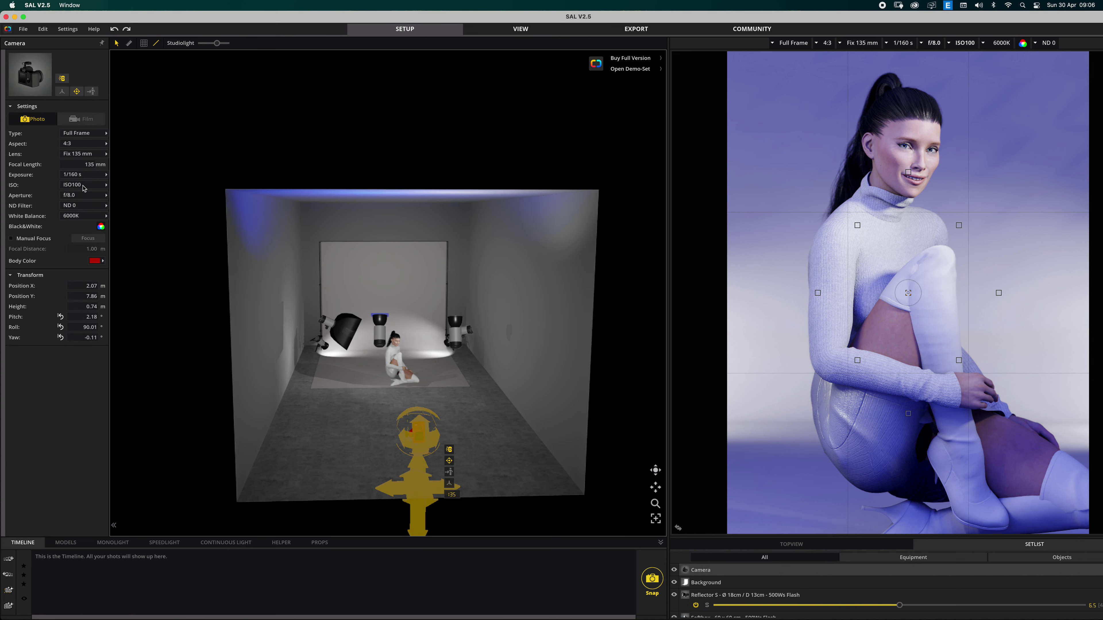
pyautogui.click(82, 154)
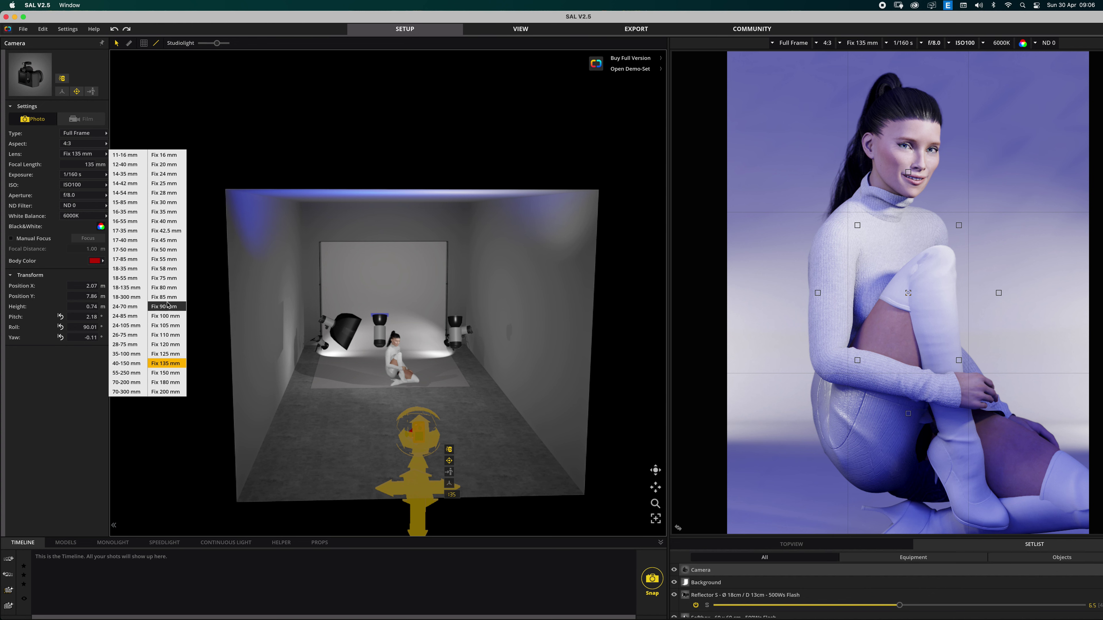
pyautogui.click(165, 296)
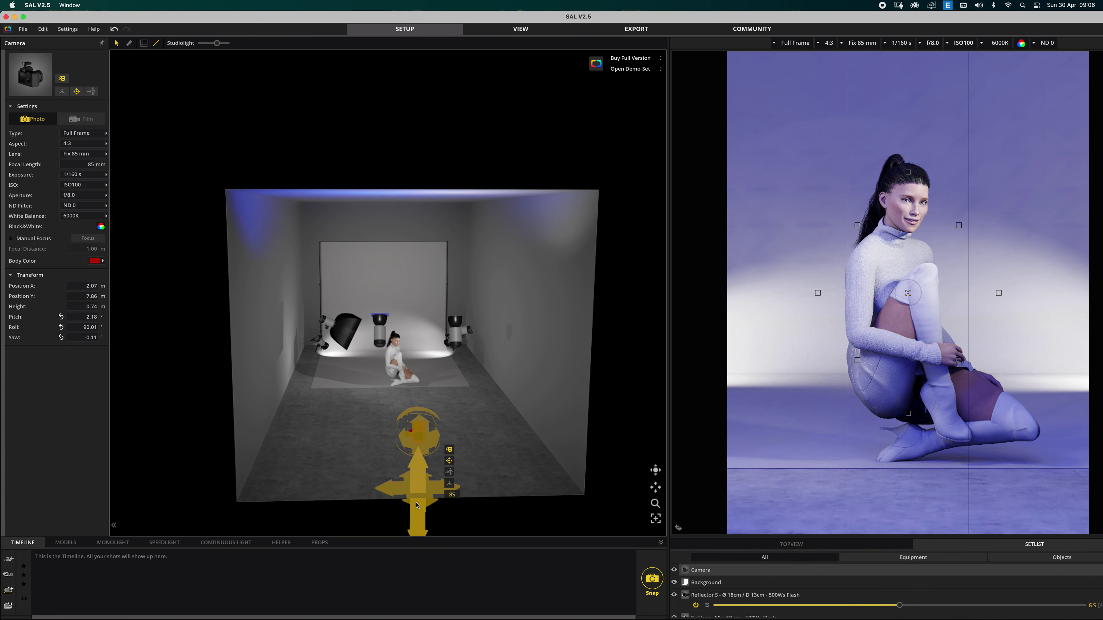
# - Move the camera closer to the model, to about 6.58 m in Y, and re-aim it at a yaw of about -0.30°
pyautogui.moveTo(418, 497); pyautogui.dragTo(413, 452)
pyautogui.moveTo(412, 452); pyautogui.dragTo(370, 463, button='right')
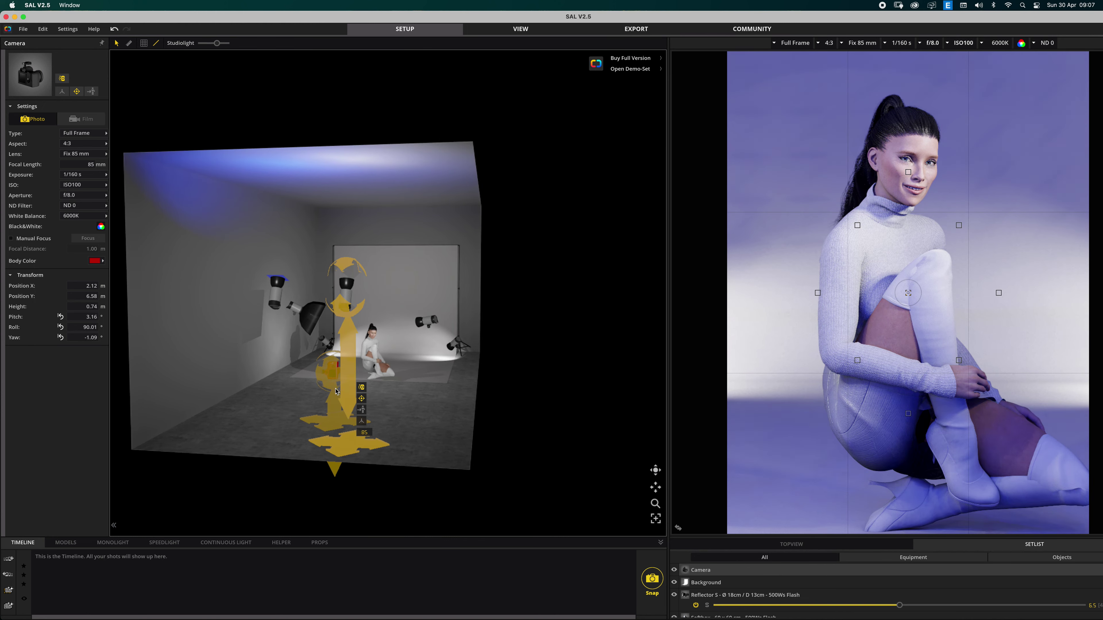
pyautogui.moveTo(331, 383); pyautogui.dragTo(323, 382)
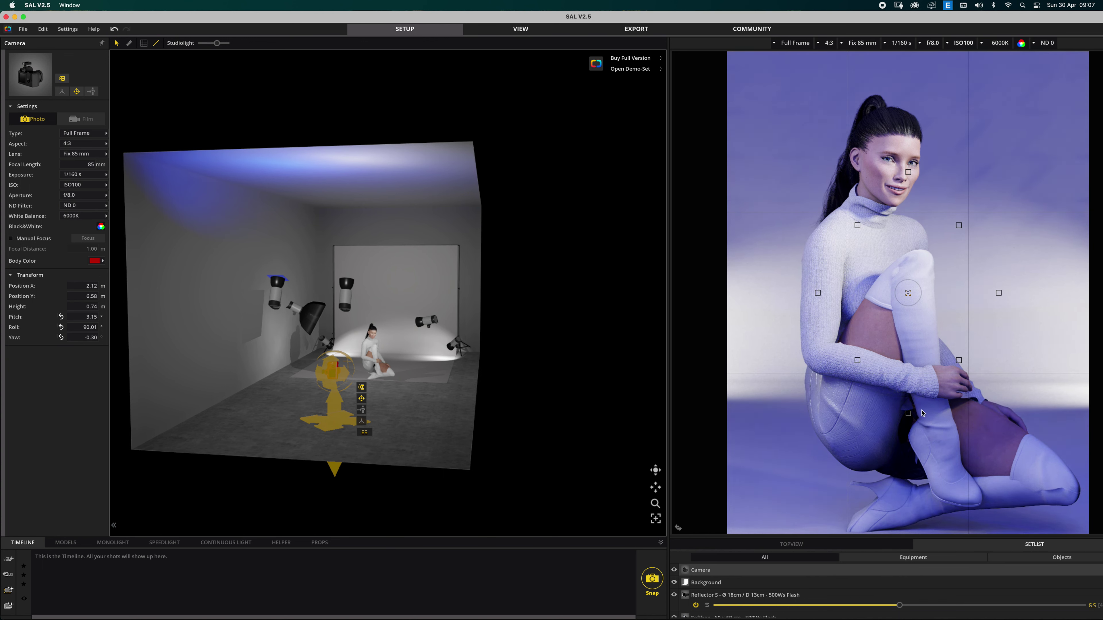
pyautogui.doubleClick(422, 452)
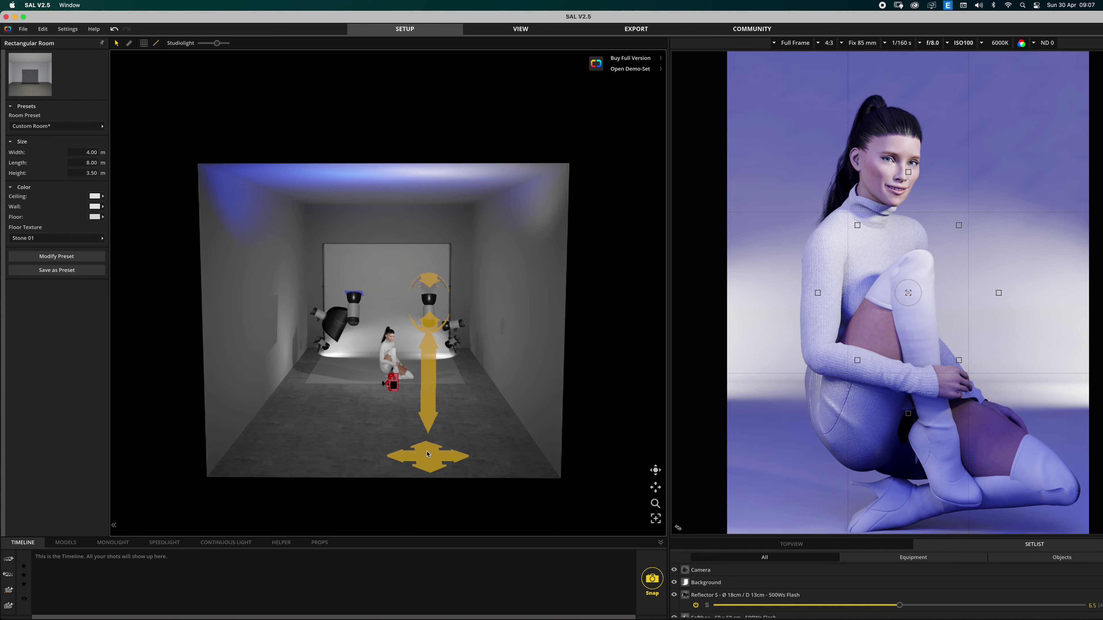
# - Set the camera lens to Fix 200 mm and pull the camera back to about 7.92 m in Y, framing the model at about -1.47° yaw
pyautogui.click(394, 406)
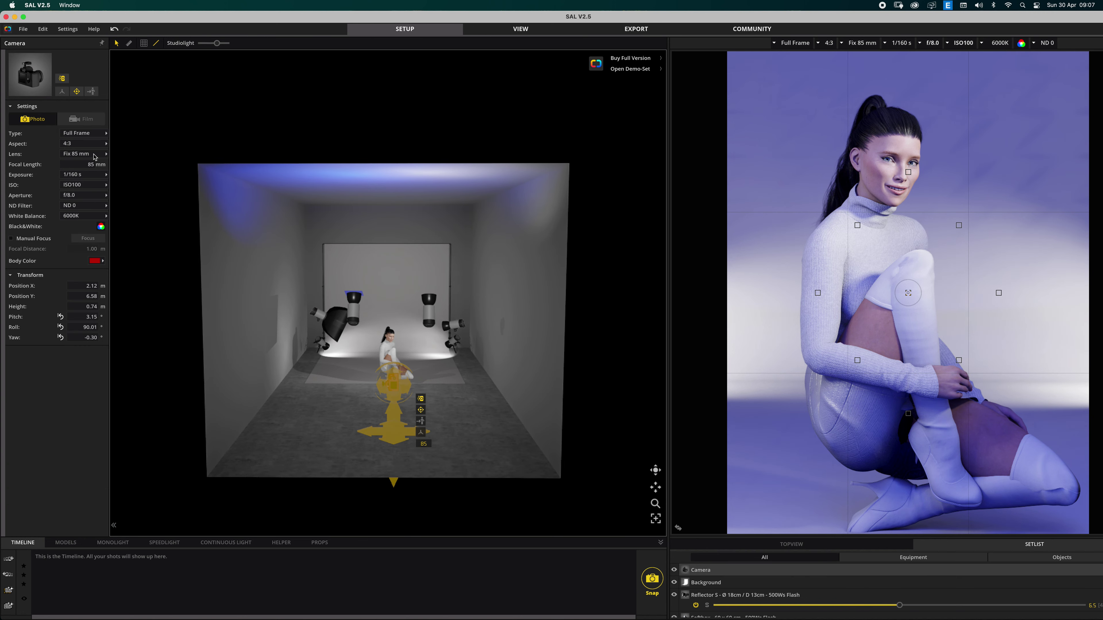
pyautogui.click(95, 154)
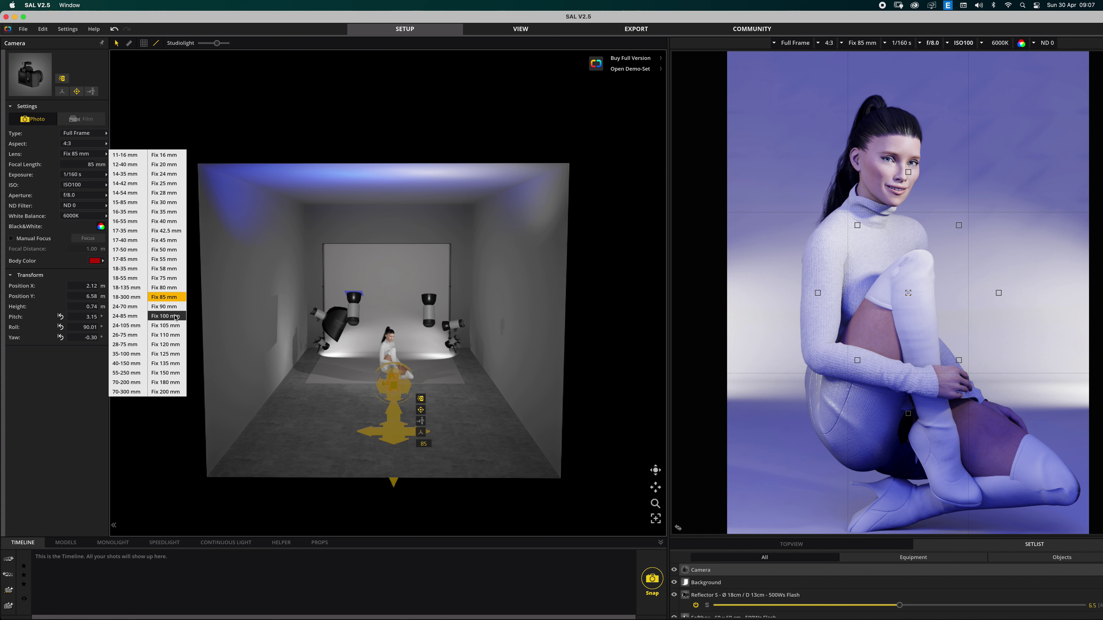
pyautogui.click(164, 392)
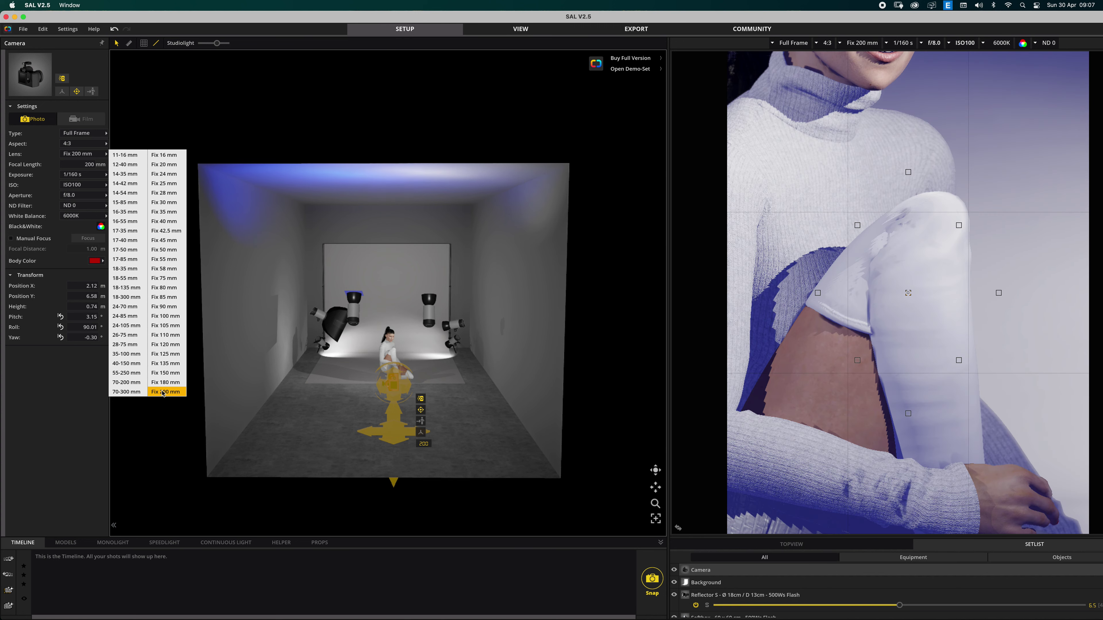
pyautogui.moveTo(392, 441); pyautogui.dragTo(395, 482)
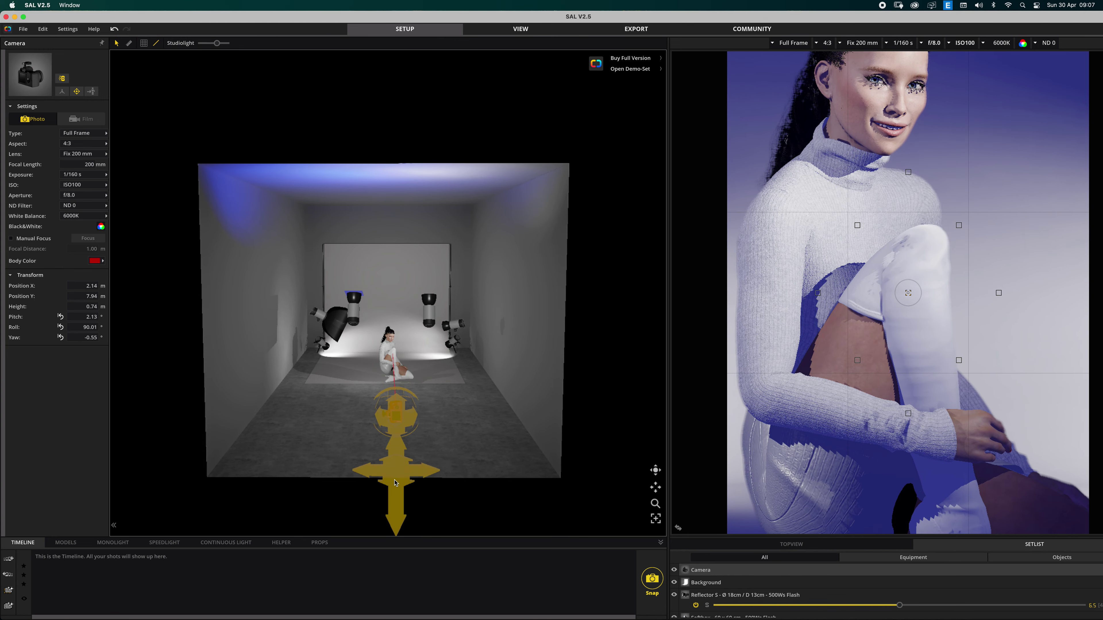
pyautogui.moveTo(382, 428); pyautogui.dragTo(401, 436)
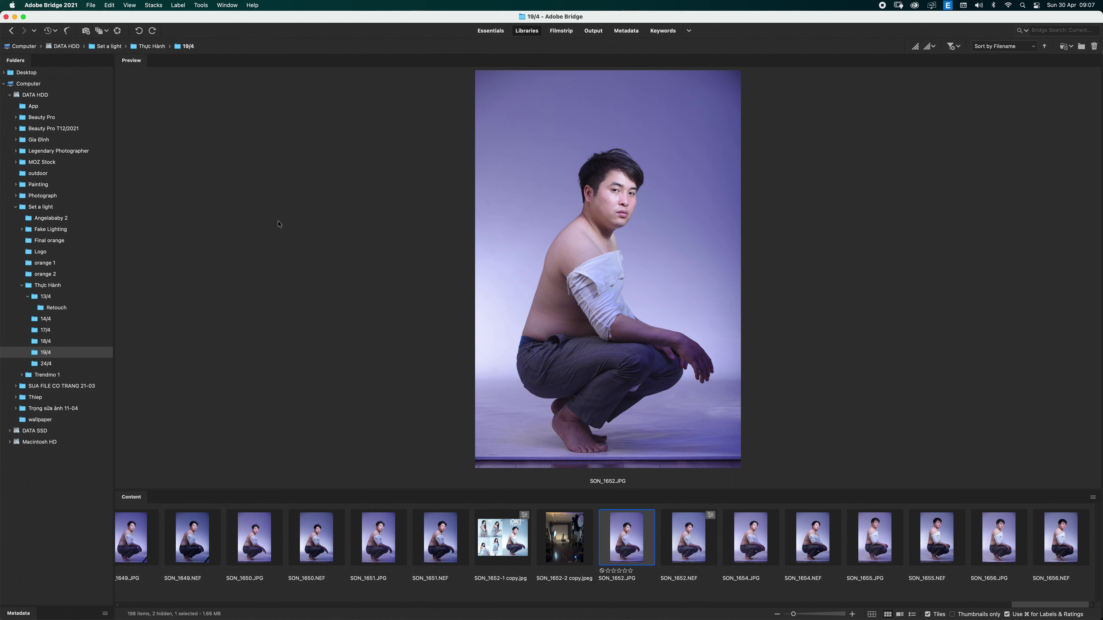
# - Compare the SAL render with SON_1652.JPG in Bridge and the magazine layout in Photoshop, and return to SAL
pyautogui.press('super+Tab')
pyautogui.press('super+Tab')
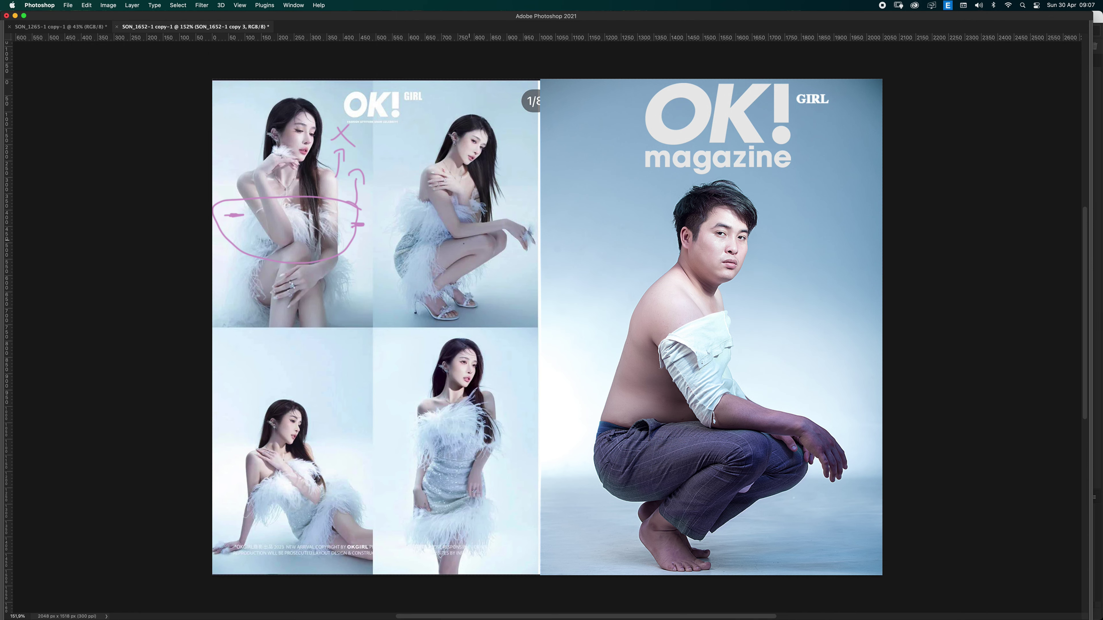
pyautogui.press('super+Tab')
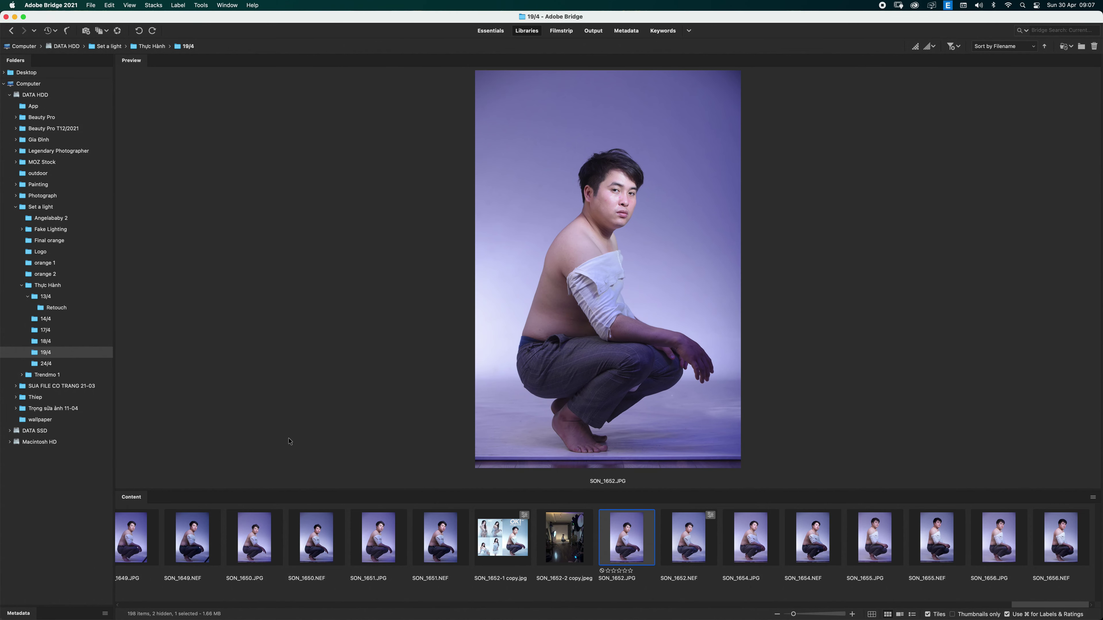
pyautogui.press('super+Tab')
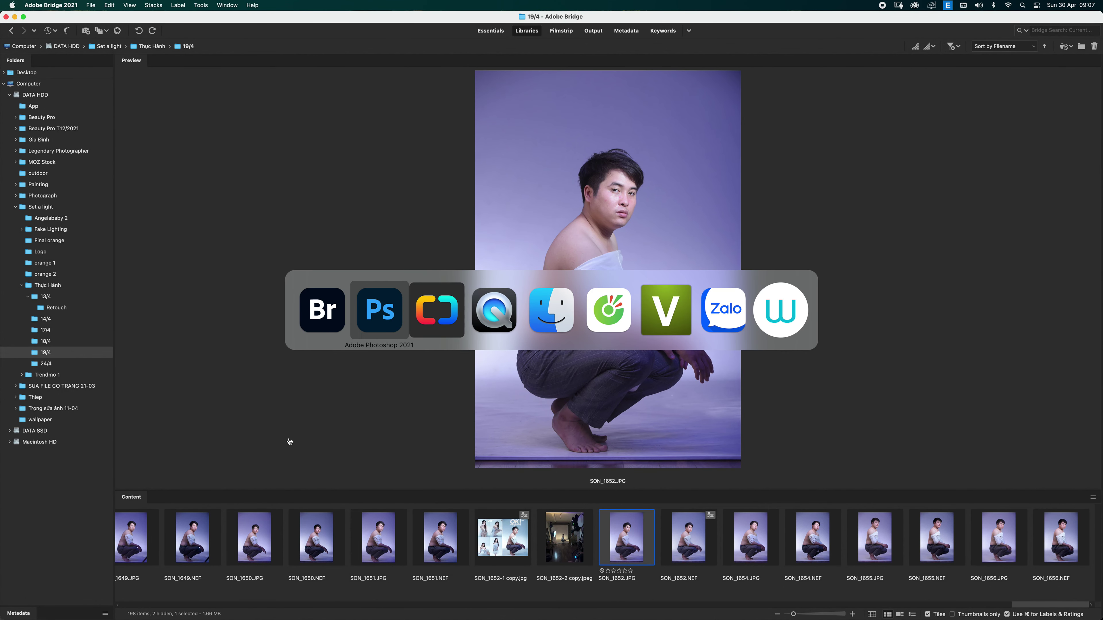
pyautogui.press('super+Tab')
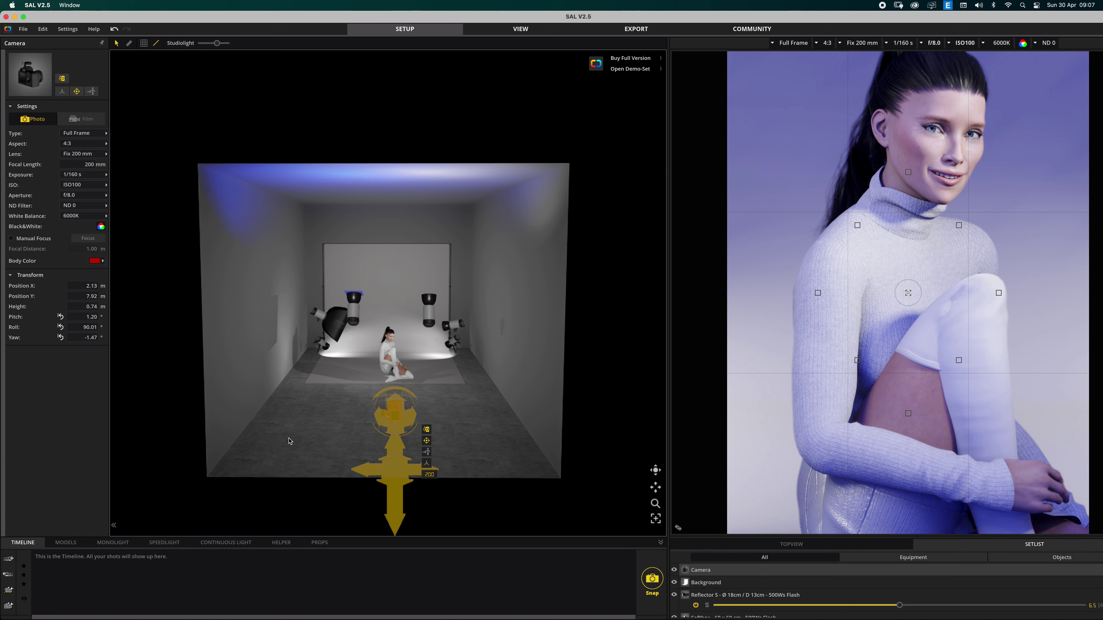
# - Move the seated model slightly back toward the backdrop
pyautogui.moveTo(334, 378); pyautogui.dragTo(344, 378, button='right')
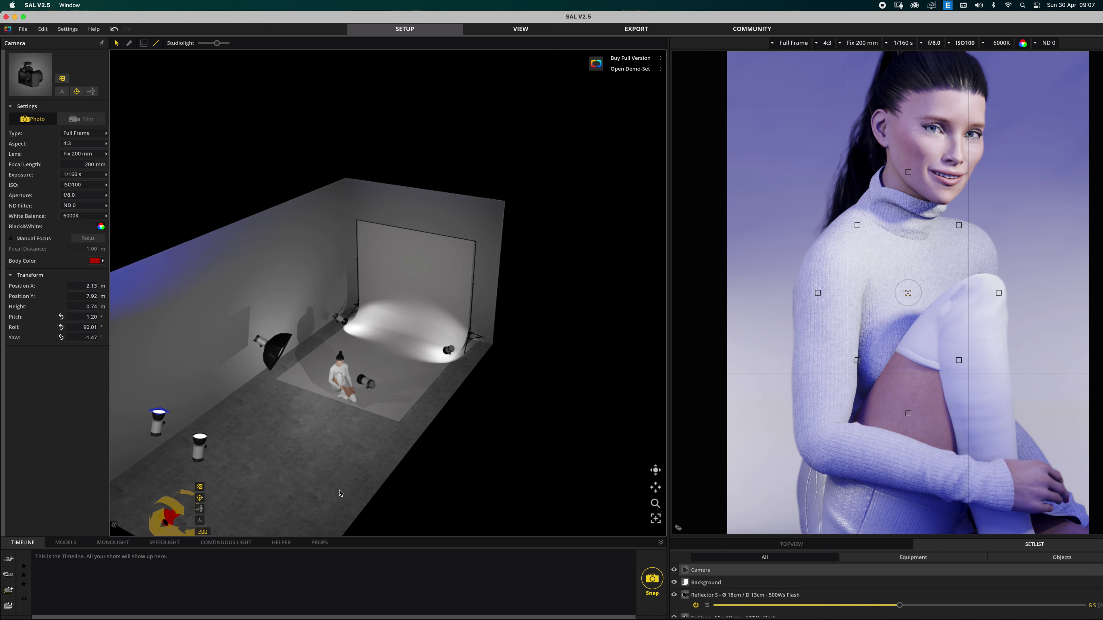
pyautogui.moveTo(341, 494); pyautogui.dragTo(395, 375, button='right')
pyautogui.moveTo(395, 376); pyautogui.dragTo(394, 360)
# - Raise the camera to about 0.95 m and shift it to about 1.94 m in X and 8.00 m in Y
pyautogui.click(409, 442)
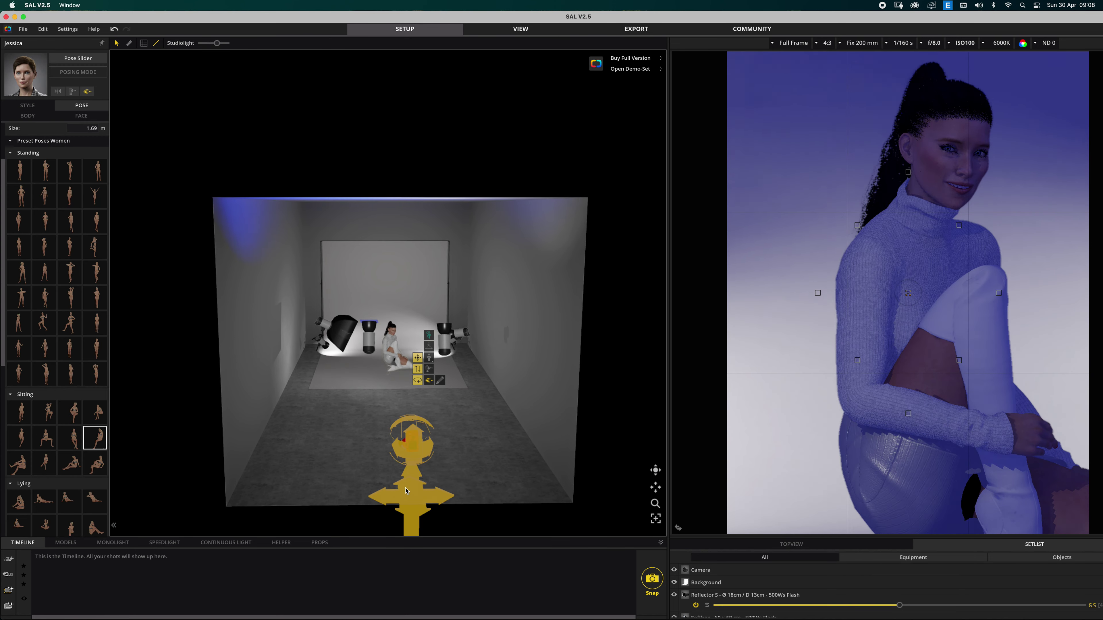
pyautogui.moveTo(408, 481)
pyautogui.mouseDown()
pyautogui.moveTo(410, 449)
pyautogui.moveTo(412, 464)
pyautogui.mouseUp()
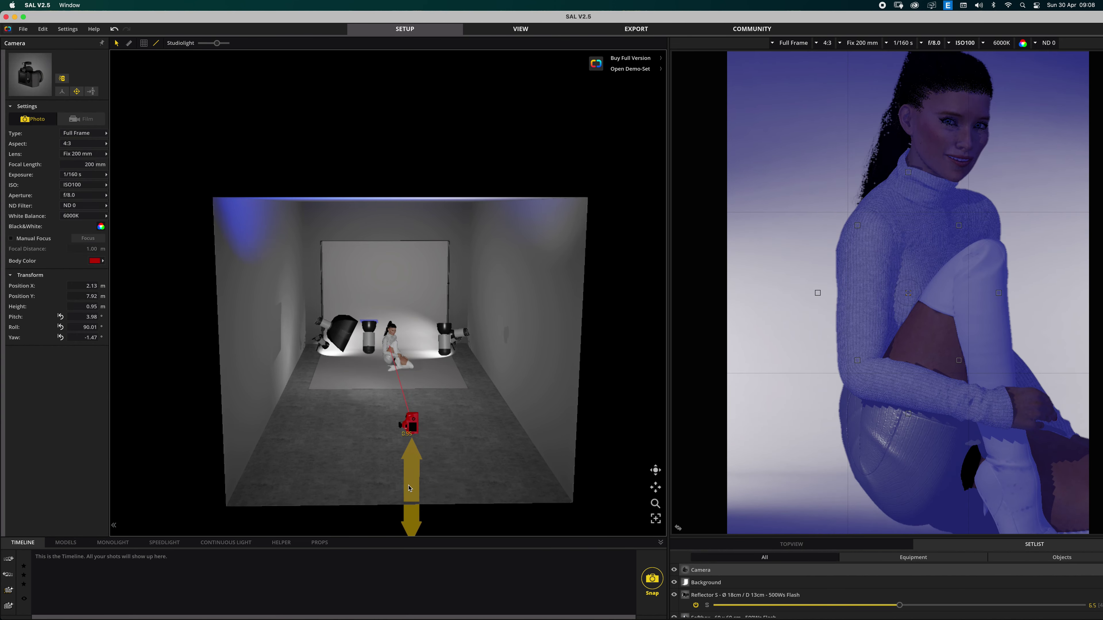
pyautogui.moveTo(413, 506)
pyautogui.mouseDown()
pyautogui.moveTo(406, 469)
pyautogui.moveTo(415, 501)
pyautogui.moveTo(396, 509)
pyautogui.mouseUp()
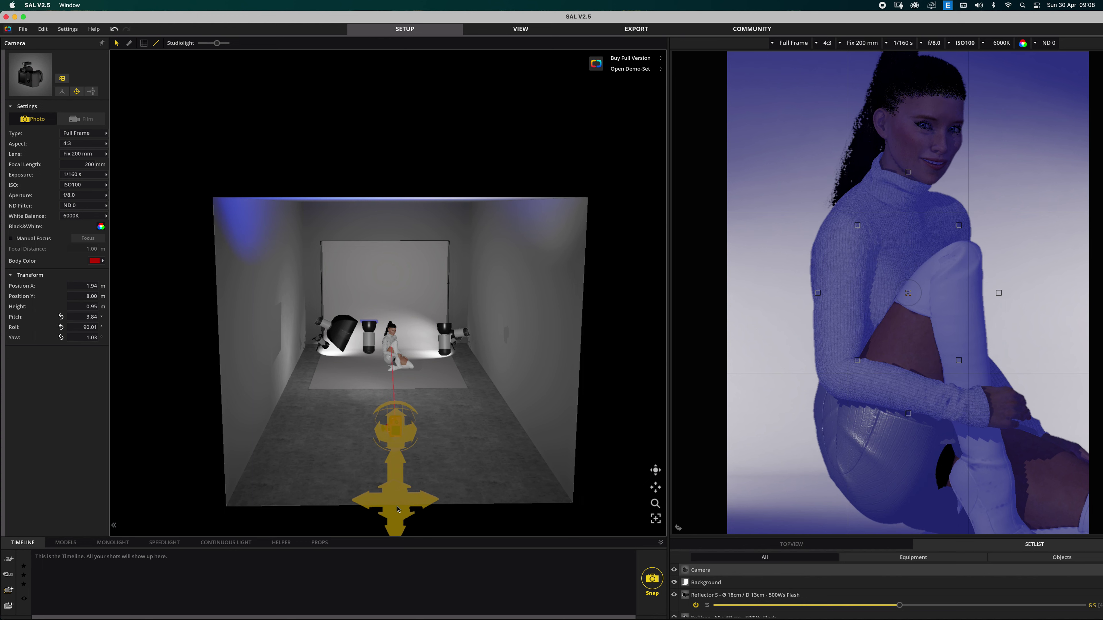